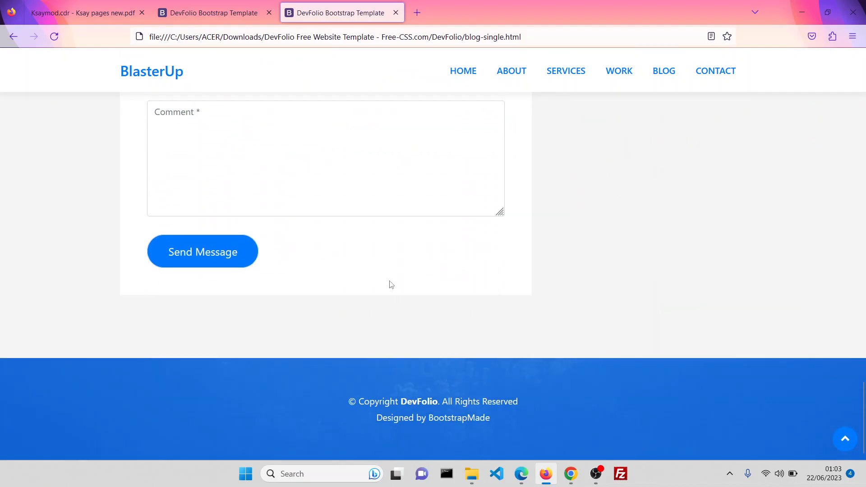
Go back from the blog details page to the DevFolio template's index page
left_click(511, 73)
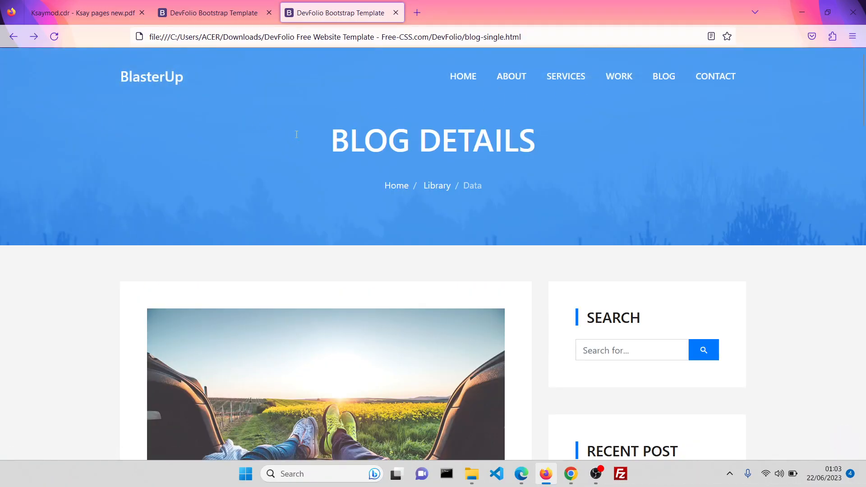
key("alt+Left")
key("alt+Left")
scroll(520, 167, "up", 15)
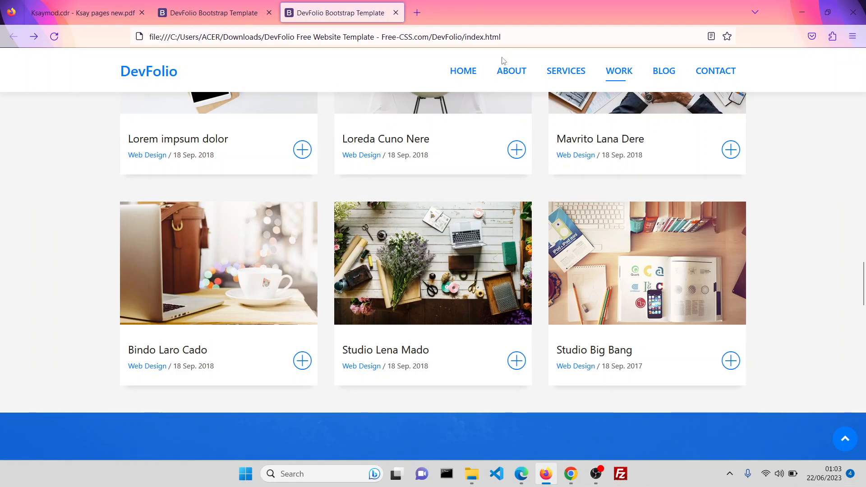
Preview the template's About, Services, Blog and Contact sections and return to its Home section
left_click(511, 71)
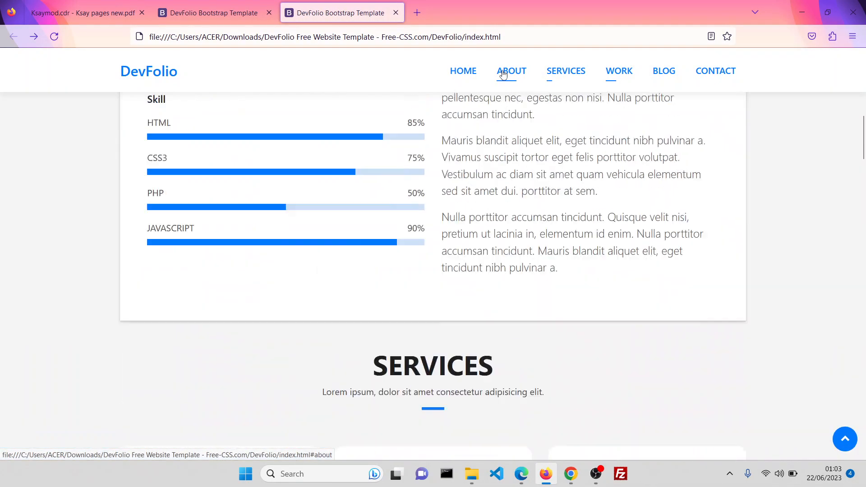
left_click(547, 72)
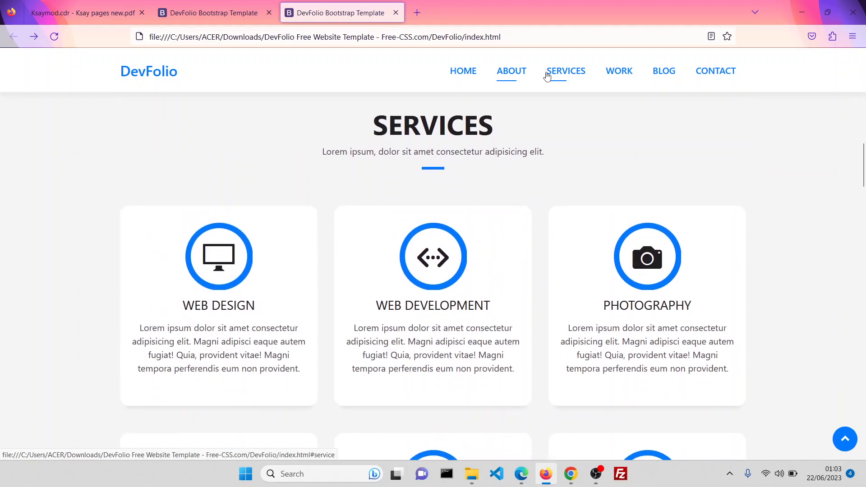
left_click(659, 74)
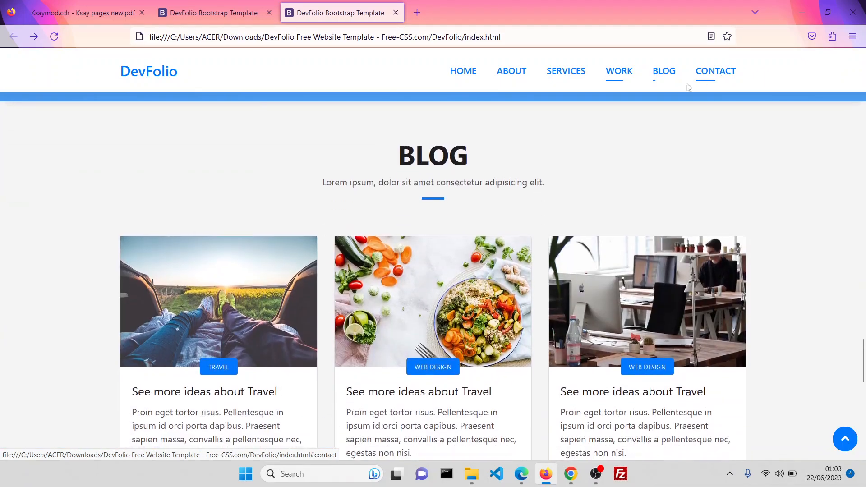
left_click(688, 86)
left_click(455, 76)
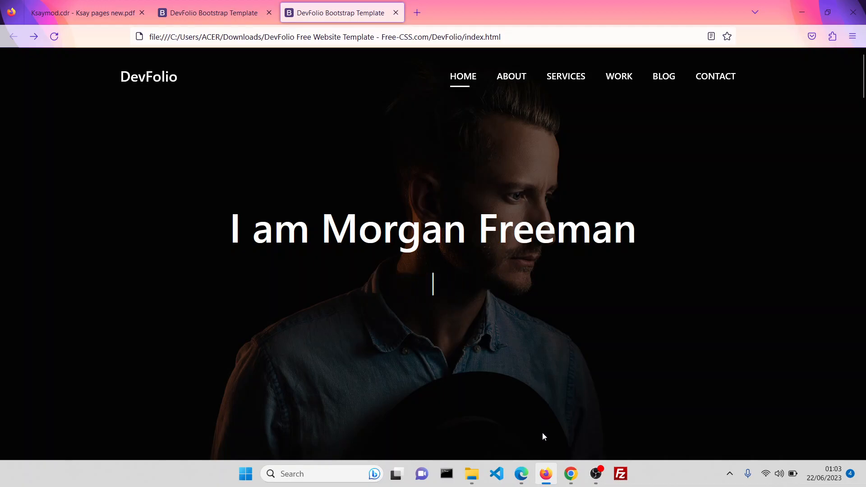
Switch to GitHub in Chrome, go to the profile's repositories and start a new repository
mouse_move(556, 476)
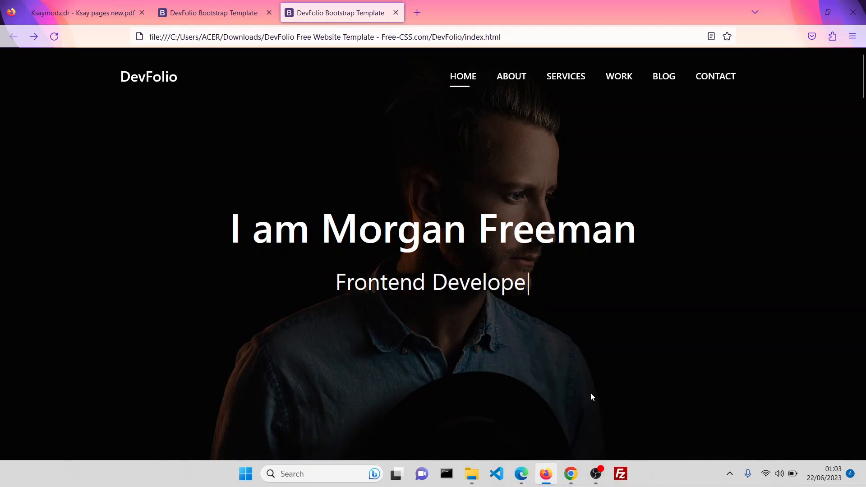
left_click(571, 473)
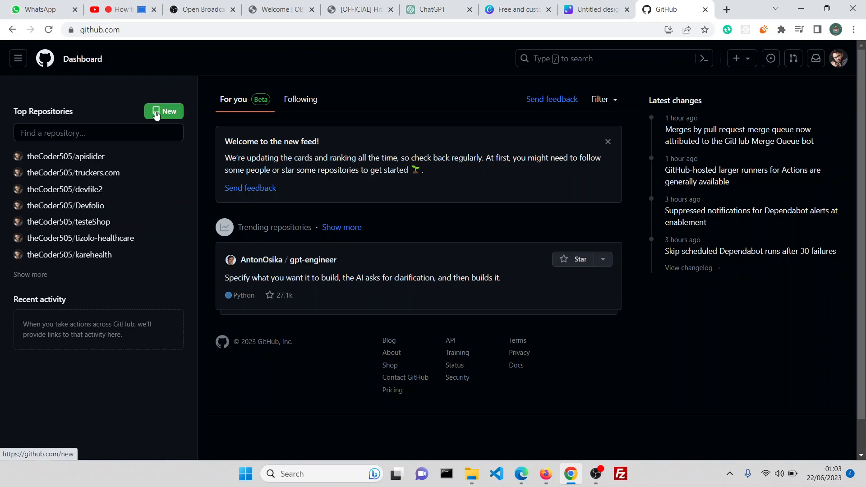
left_click(838, 63)
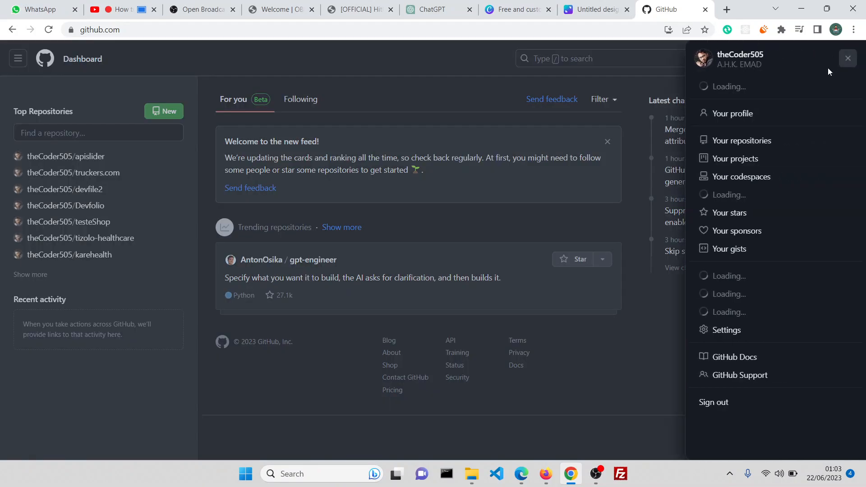
left_click(749, 117)
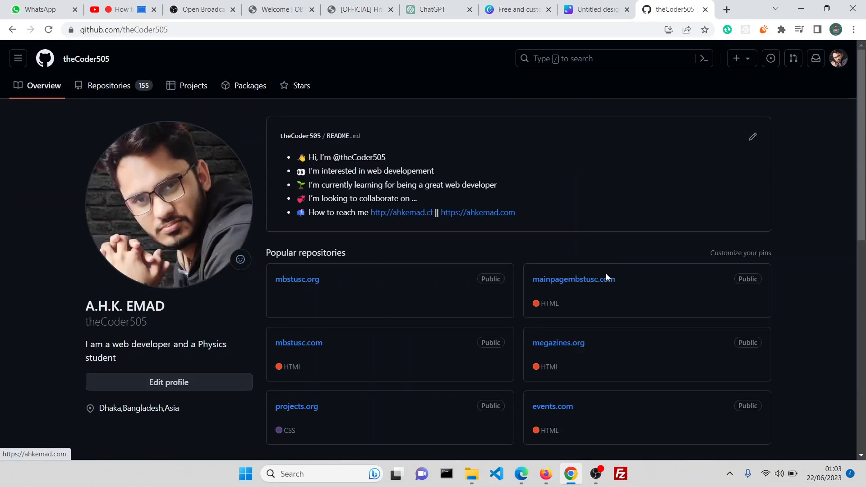
left_click(114, 93)
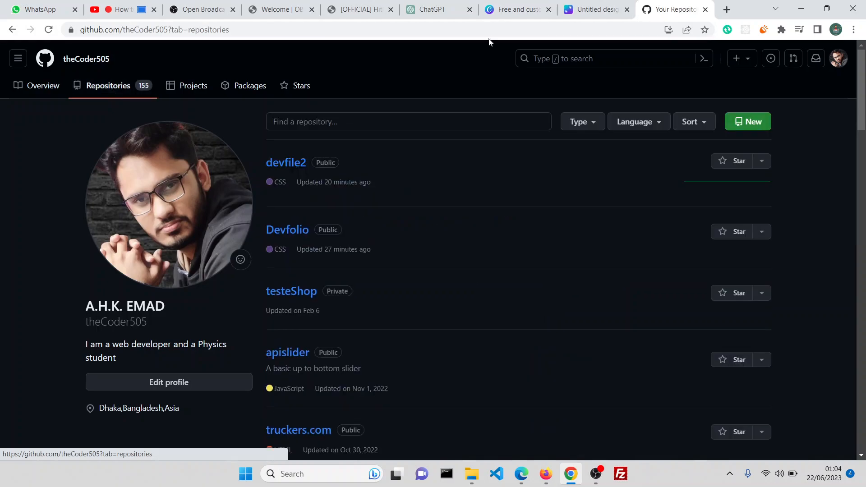
left_click(741, 128)
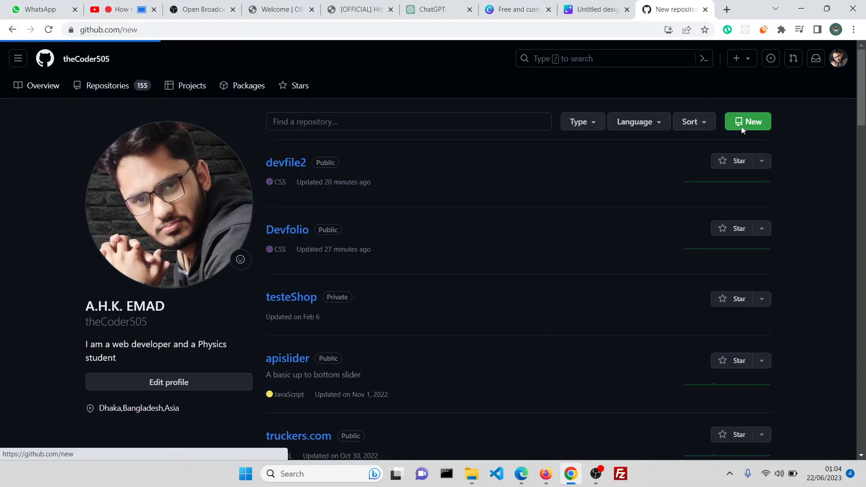
Copy "Morgan" from the DevFolio page headline in Firefox and paste it as the new GitHub repository's name in Chrome
left_click(383, 194)
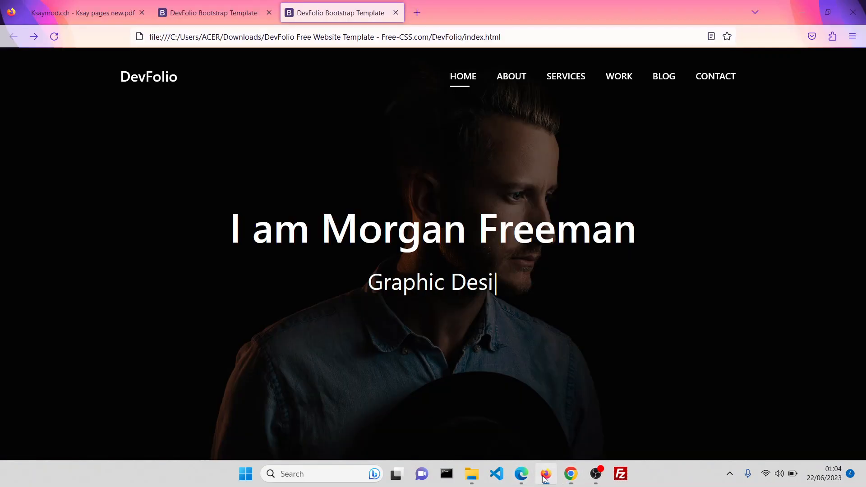
left_click(545, 474)
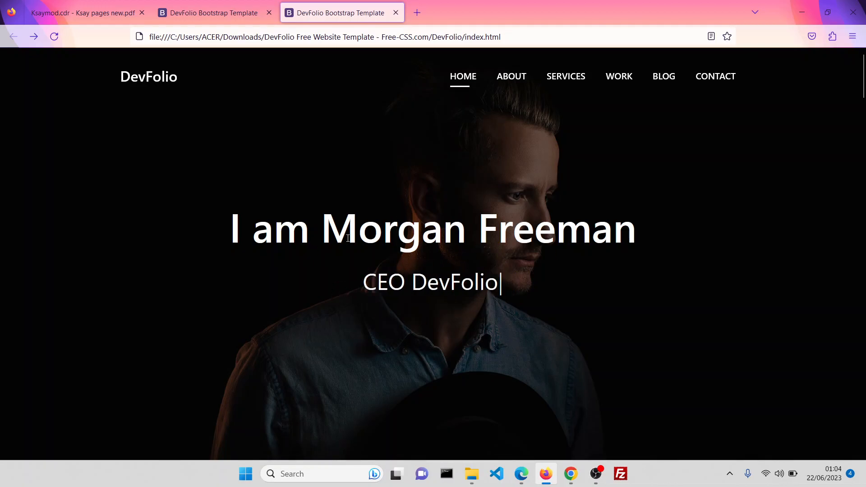
left_click_drag(324, 231, 468, 229)
key("ctrl+c")
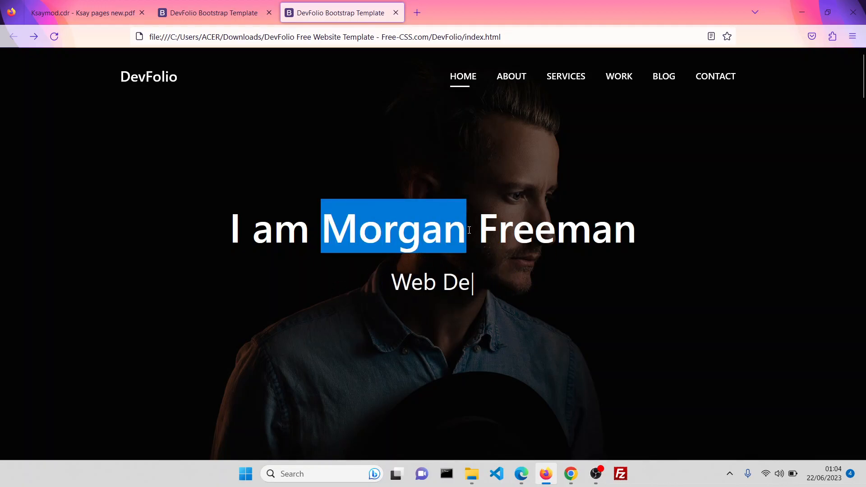
left_click(570, 474)
key("ctrl+v")
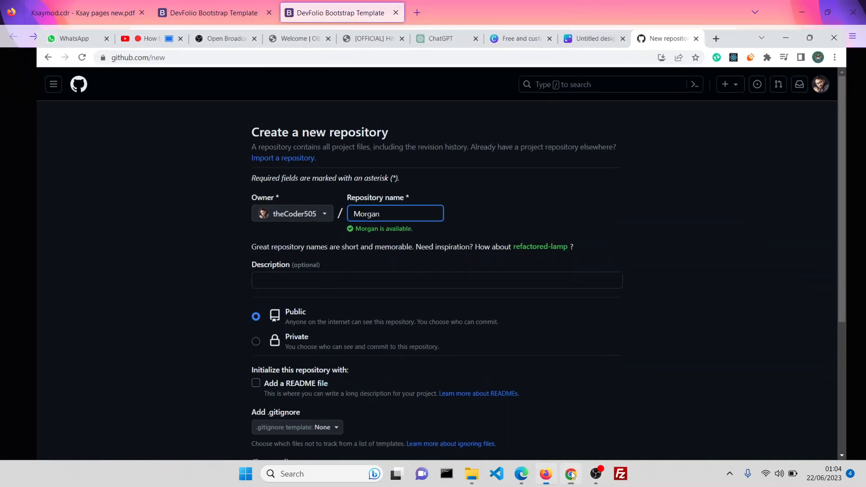
Copy "Freeman" from the page headline in Firefox and append it to the repository name in Chrome
left_click(545, 473)
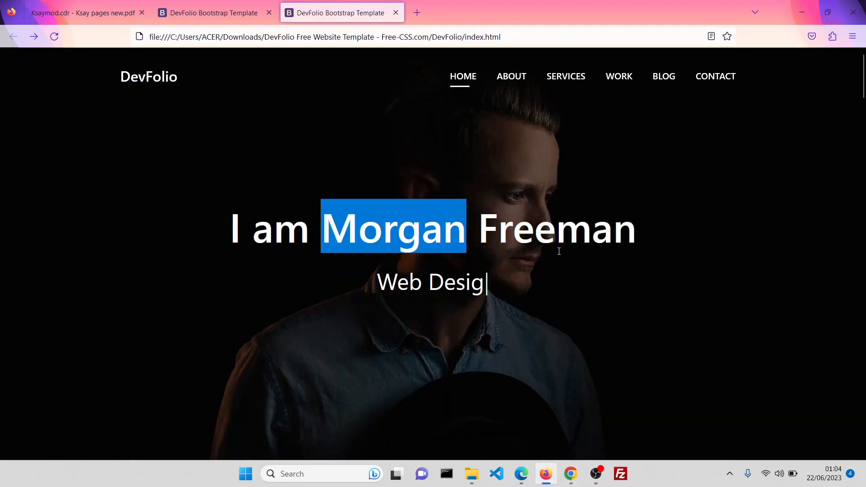
left_click_drag(633, 235, 479, 235)
key("ctrl+c")
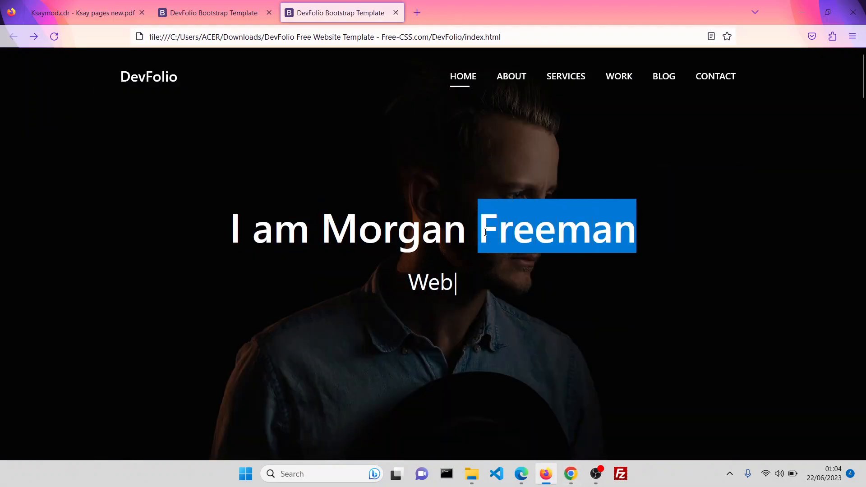
left_click(571, 473)
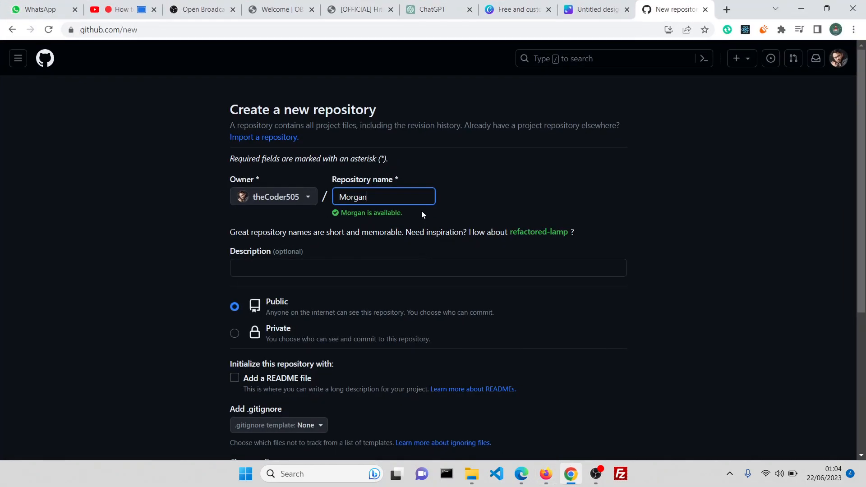
key("ctrl+v")
Make the repository name all lowercase, reading "morganfreeman"
key("BackSpace")
type("f")
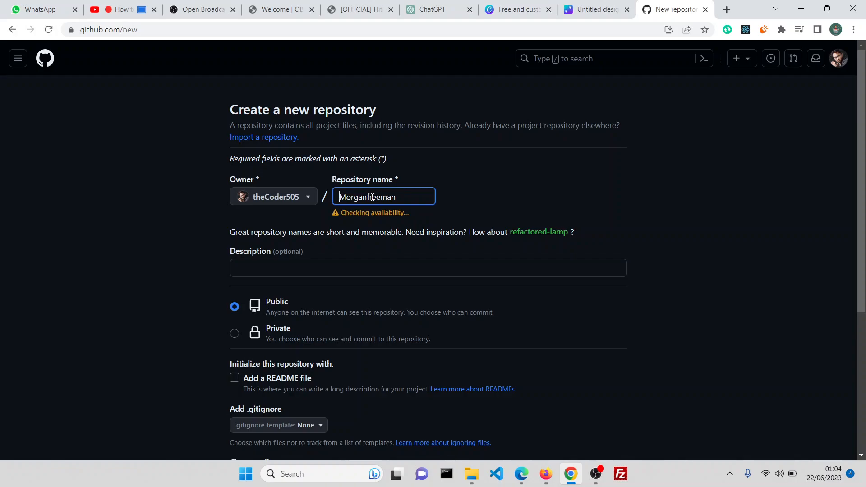
key("Delete")
type("m")
left_click(512, 206)
left_click(404, 197)
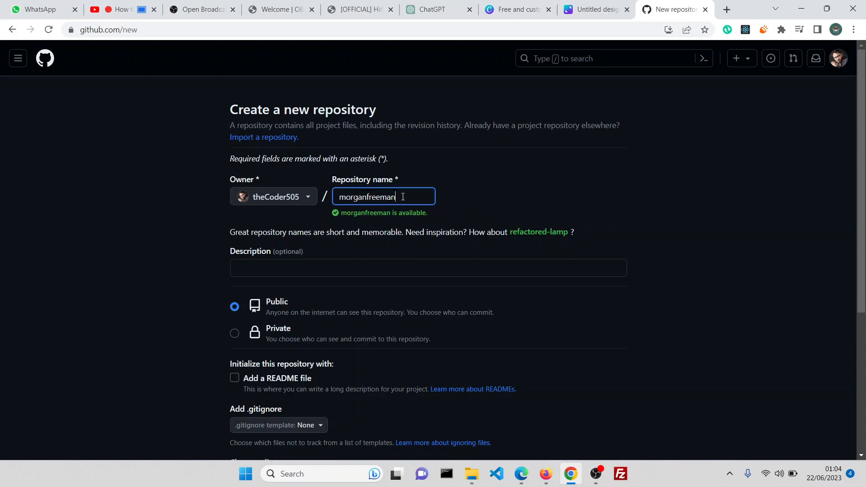
key("ctrl+a")
Set the repository description to "This is a portfolio website with HTML, CSS & JS Only", adapting the suggested restaurant website entry
scroll(406, 203, "down", 2)
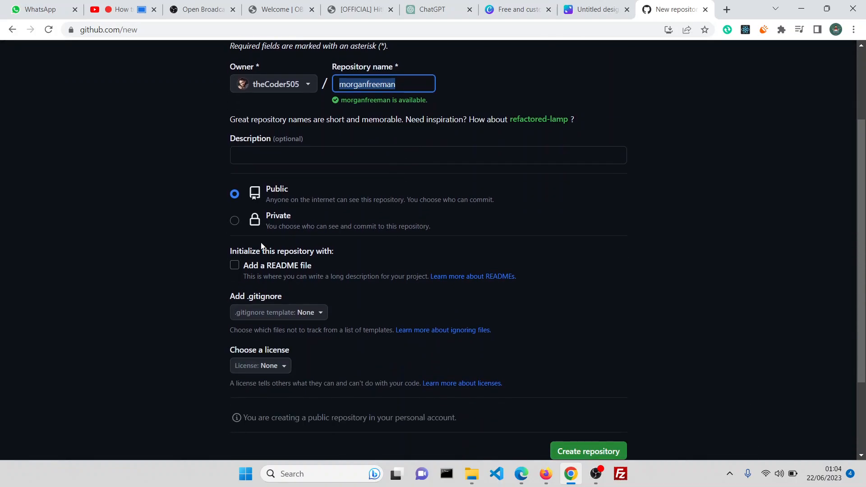
left_click(277, 150)
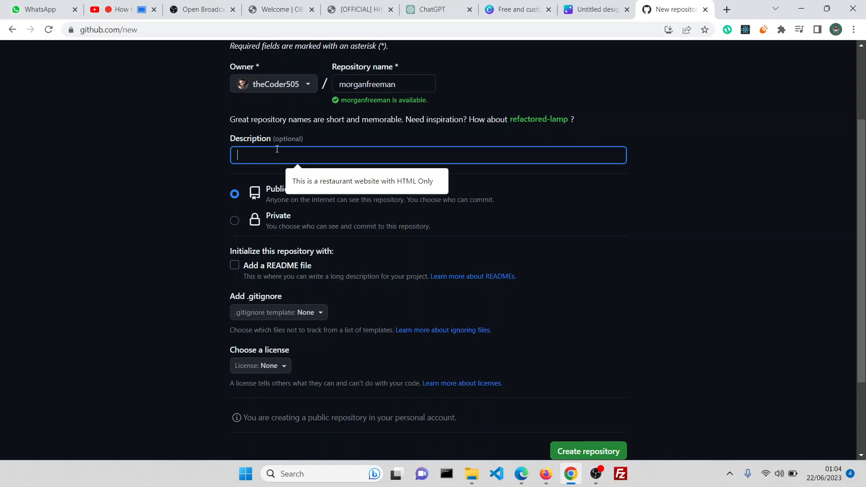
left_click(338, 183)
double_click(286, 156)
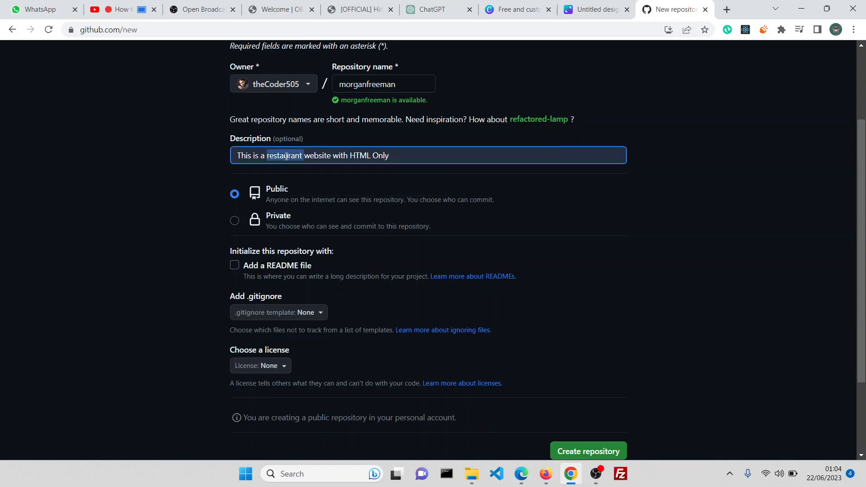
type("portf")
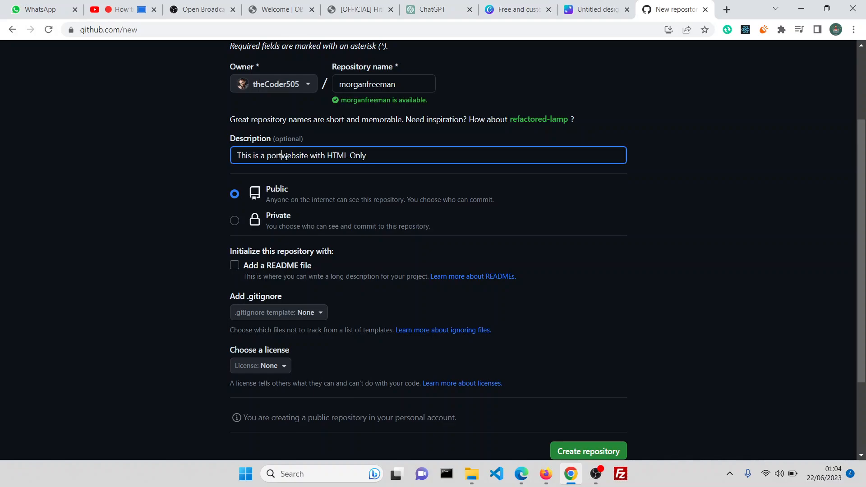
type("olio")
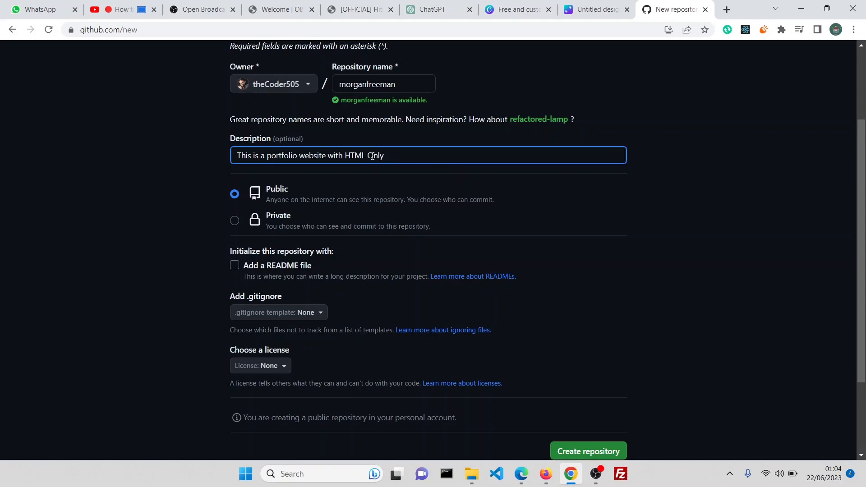
key("BackSpace")
type(", CSS & JS")
Include a README file and create the public repository
scroll(259, 241, "down", 1)
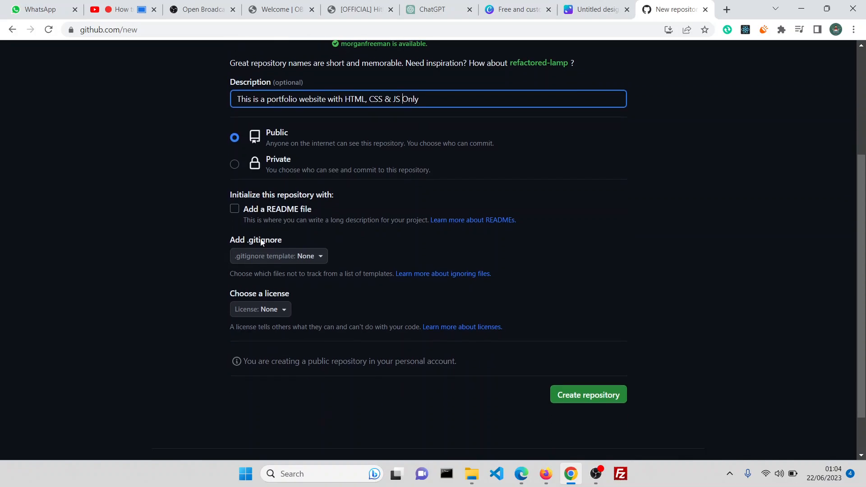
left_click(234, 209)
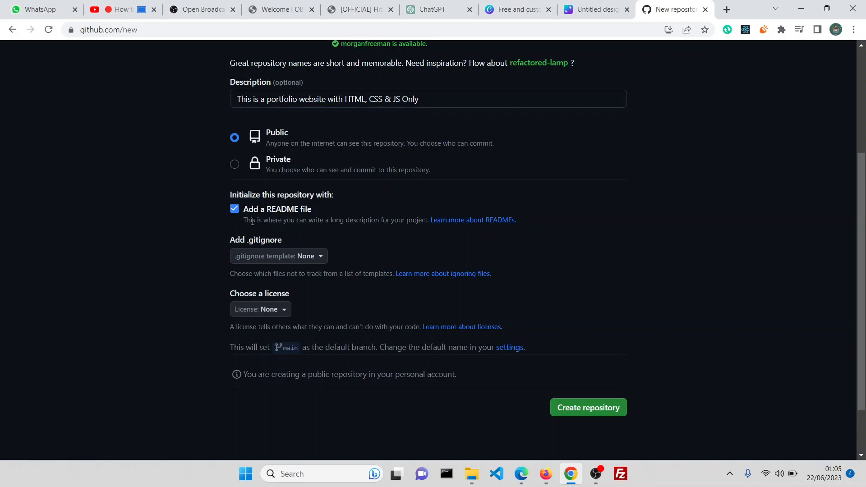
scroll(289, 267, "down", 1)
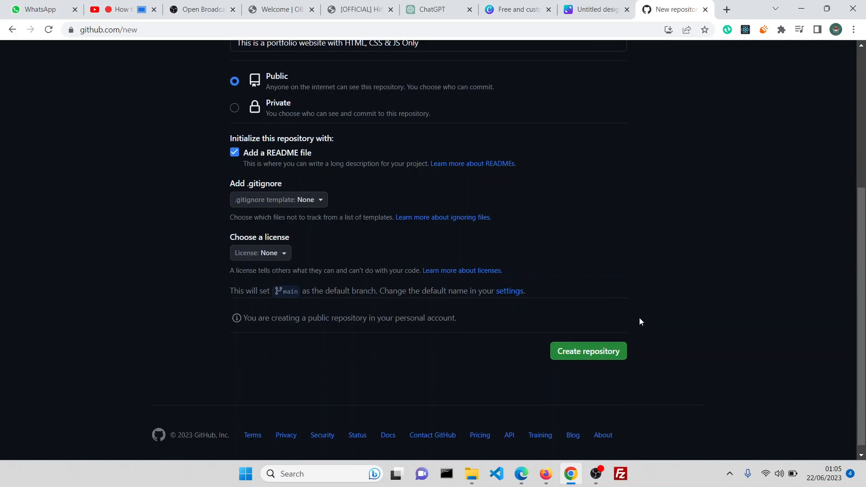
scroll(568, 325, "down", 1)
left_click(584, 344)
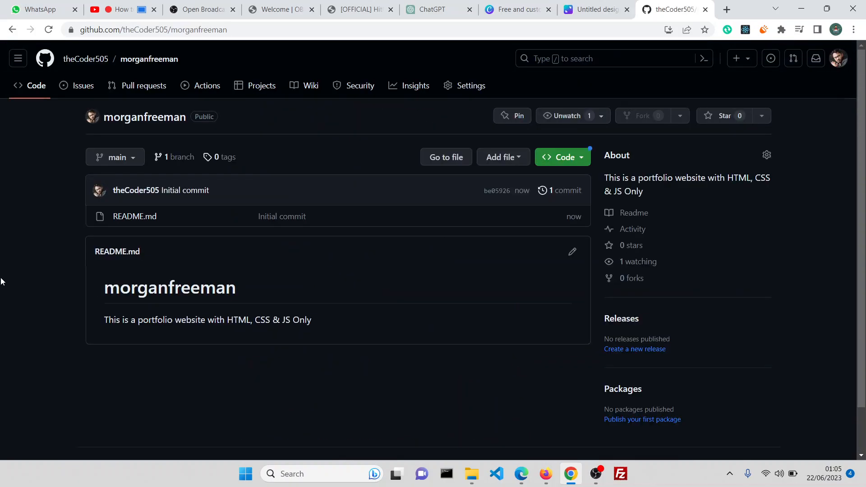
Open the file upload page of the morganfreeman repository
left_click(514, 159)
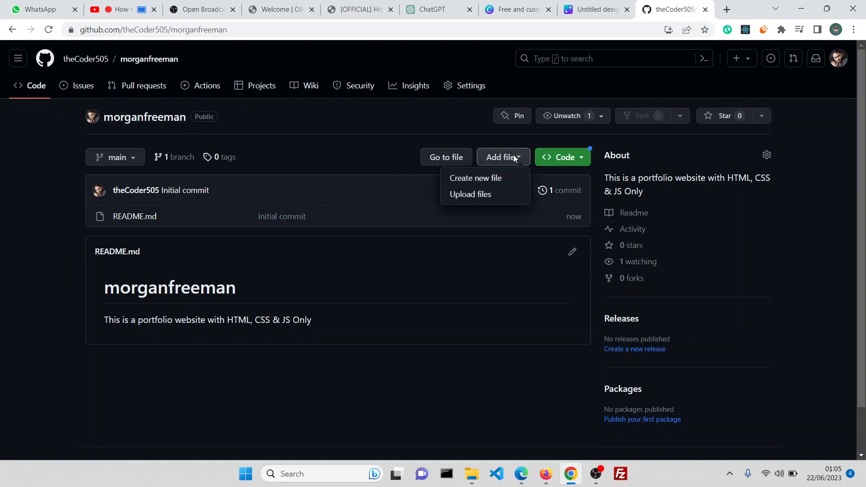
left_click(482, 195)
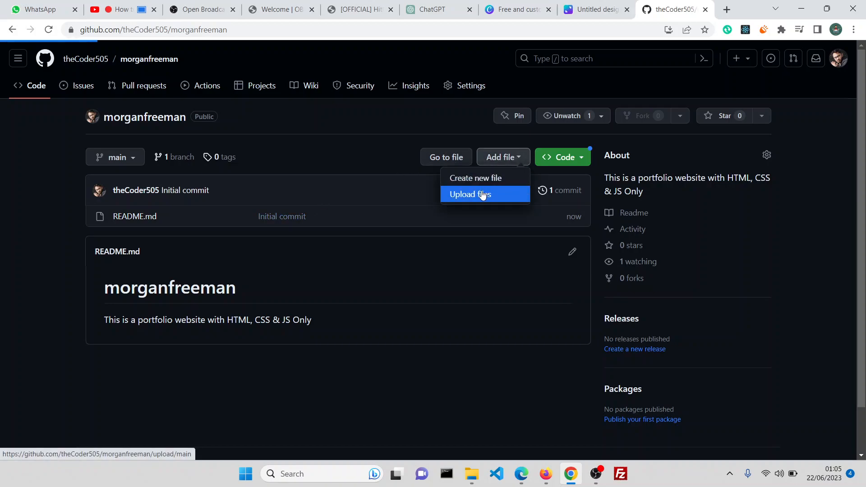
Open the DevFolio template folder from File Explorer in VS Code and display its index.html
left_click(472, 472)
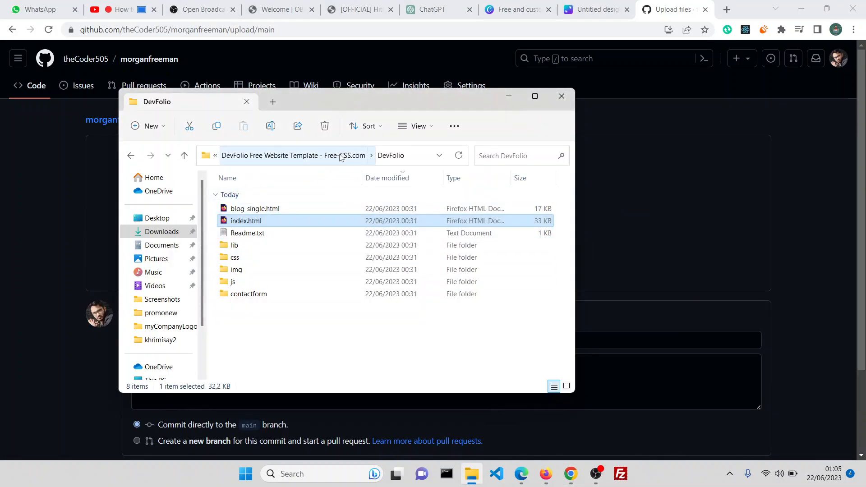
left_click(341, 155)
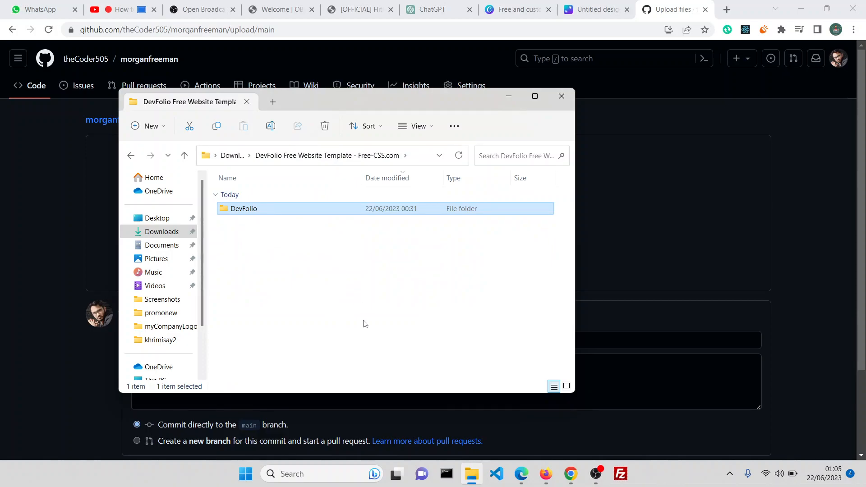
right_click(270, 211)
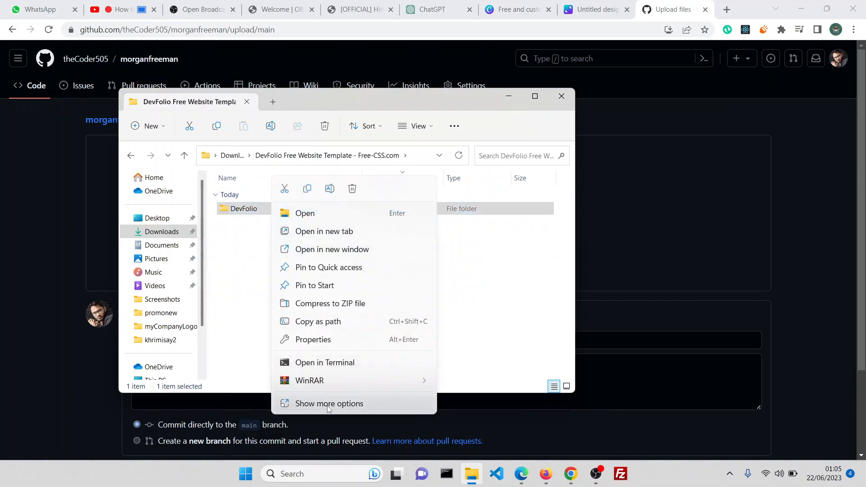
left_click(329, 401)
left_click(366, 213)
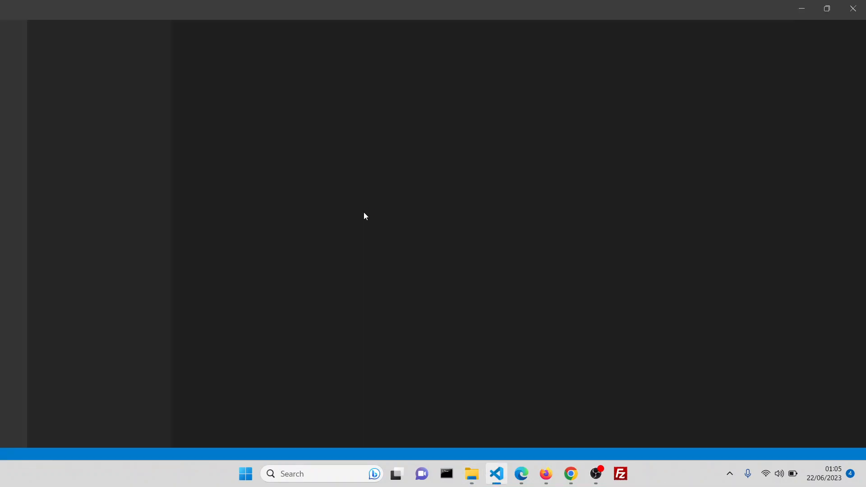
double_click(80, 132)
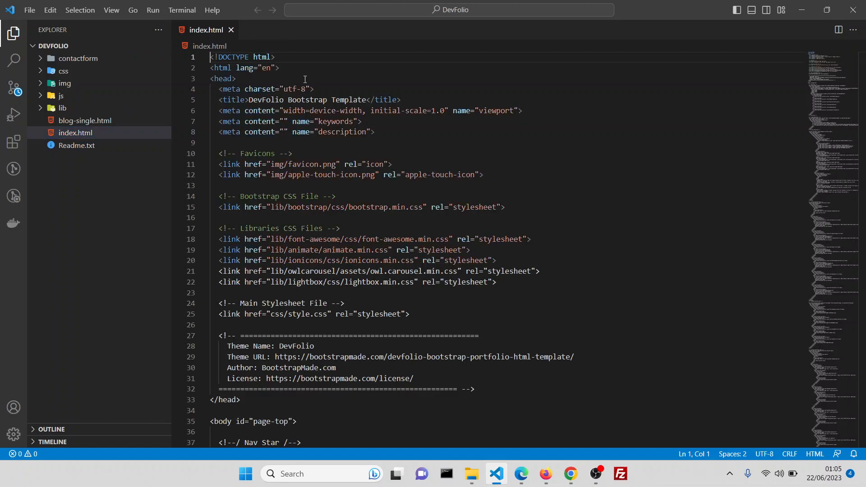
Examine the DevFolio project's structure, including blog-single.html, the lib, js, img and css folders, and contactform.js in the contactform folder
left_click_drag(829, 63, 850, 58)
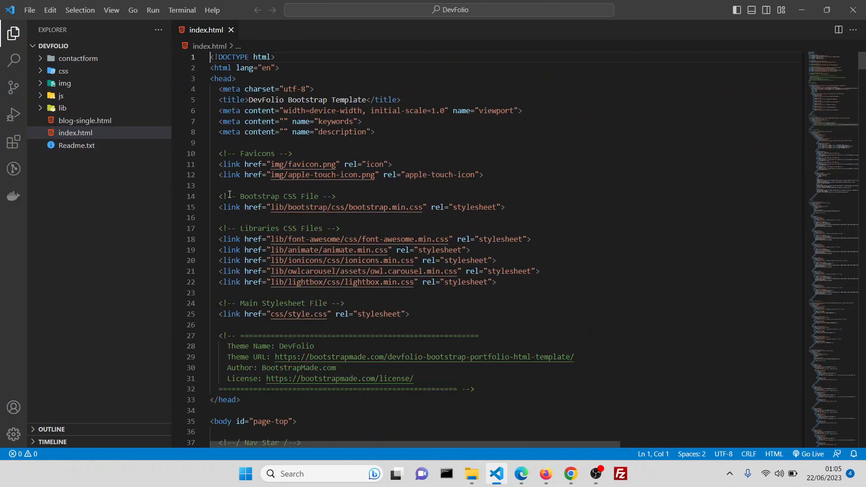
left_click(68, 121)
left_click(64, 108)
left_click(64, 110)
left_click(68, 96)
left_click(69, 95)
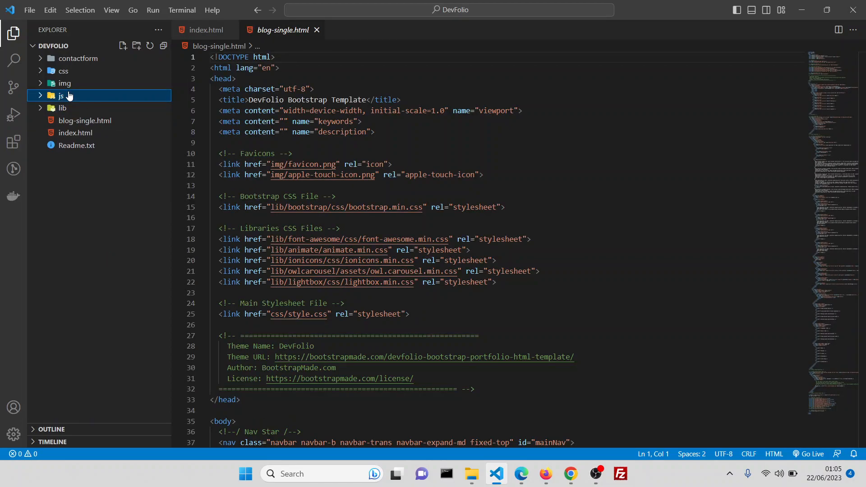
left_click(74, 86)
left_click(74, 86)
left_click(74, 73)
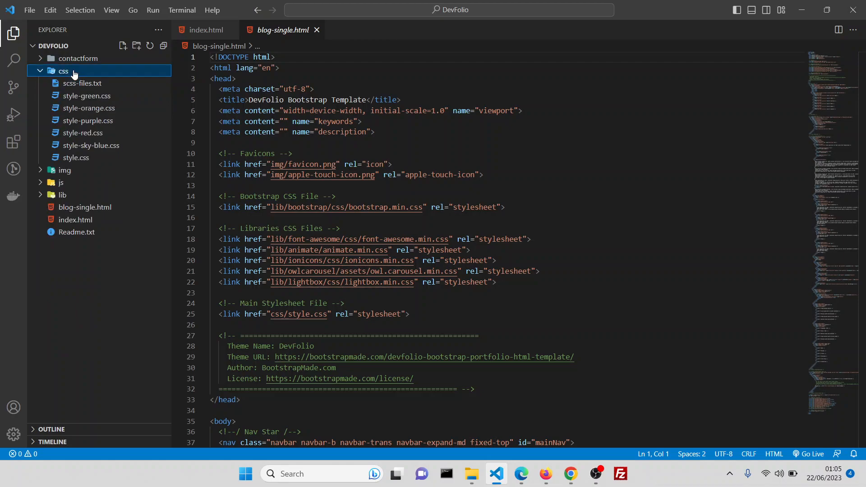
left_click(74, 72)
left_click(82, 62)
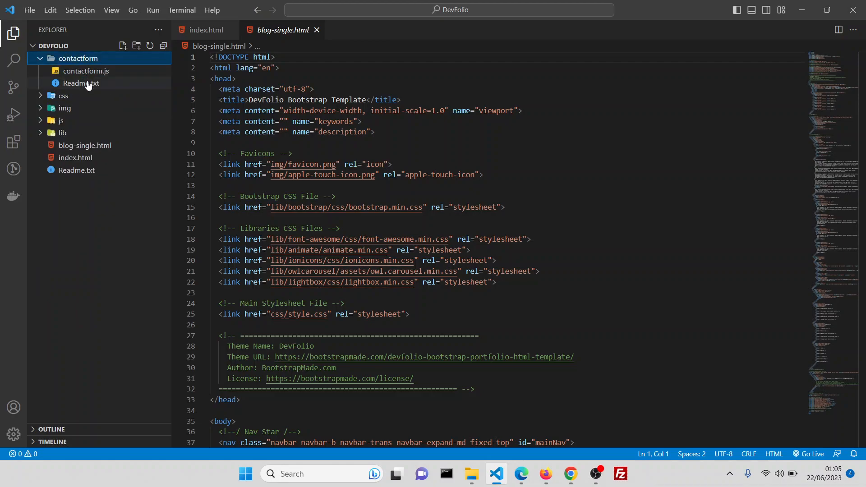
left_click(86, 72)
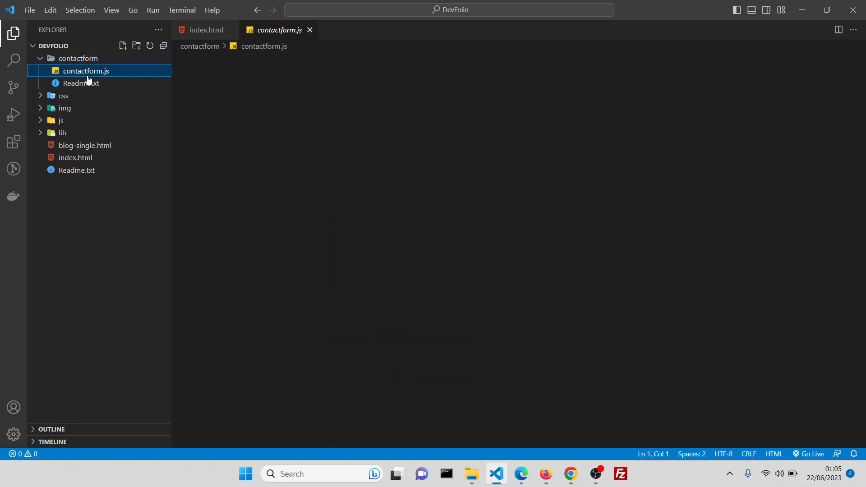
left_click(309, 29)
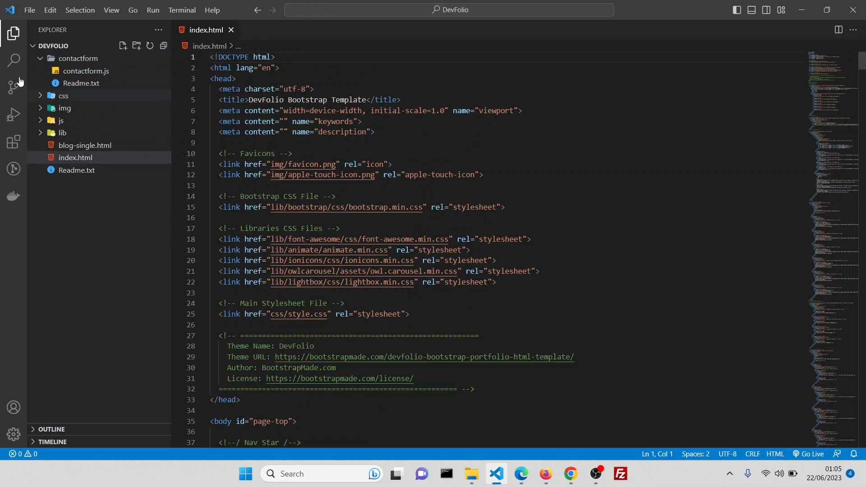
left_click(14, 33)
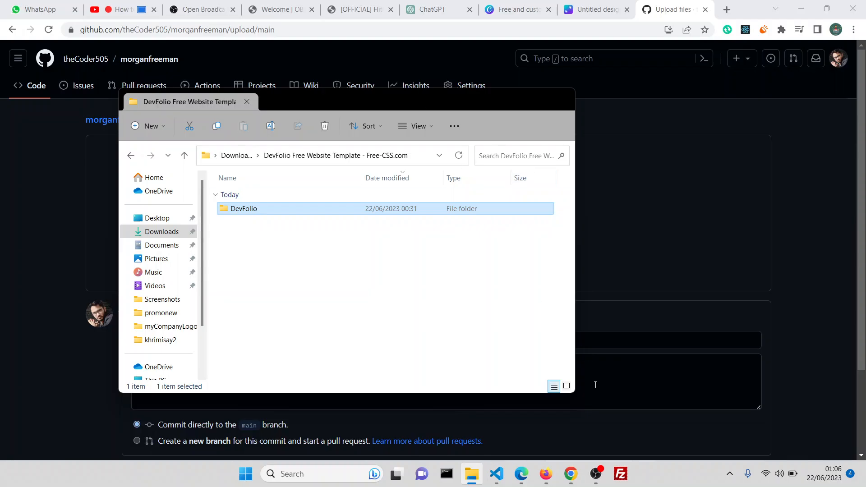
left_click(471, 474)
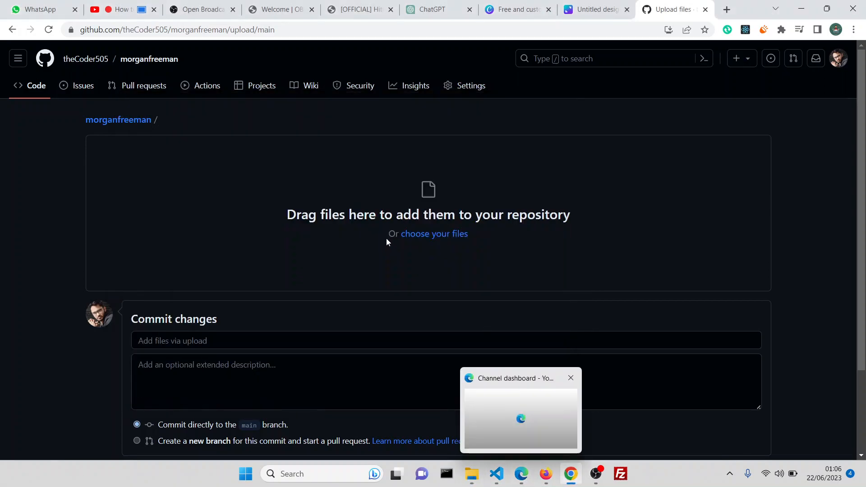
scroll(465, 255, "down", 3)
scroll(448, 255, "up", 3)
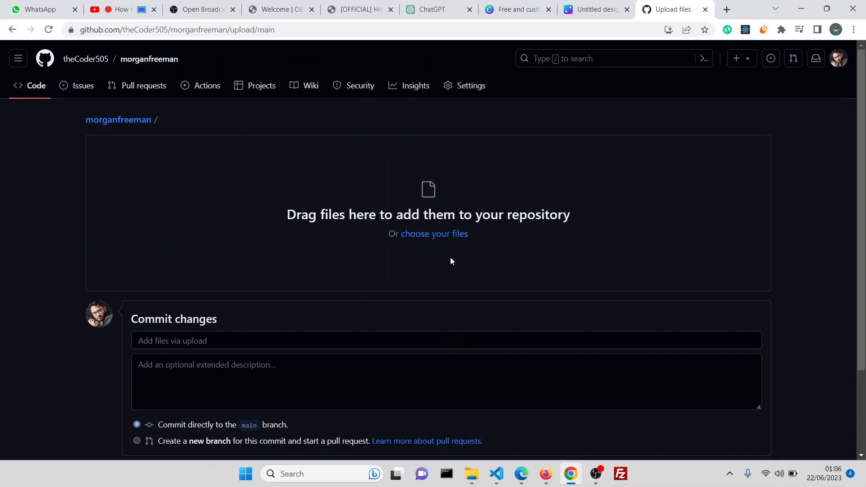
left_click(596, 474)
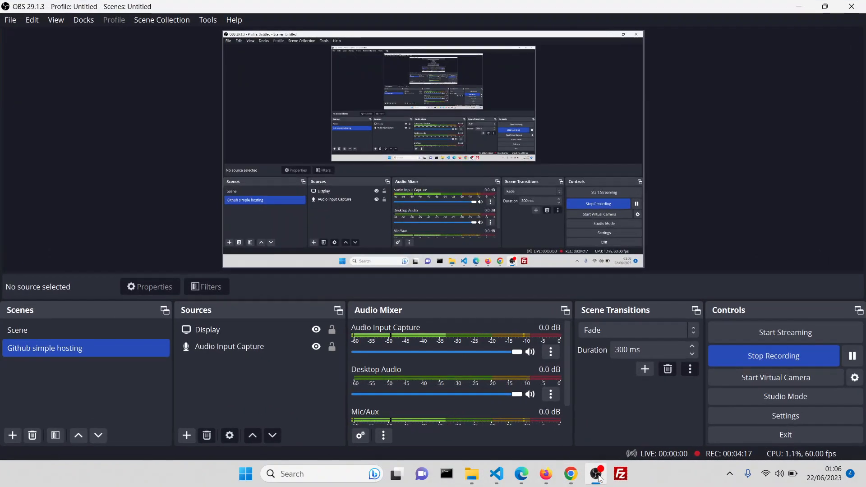
left_click(597, 475)
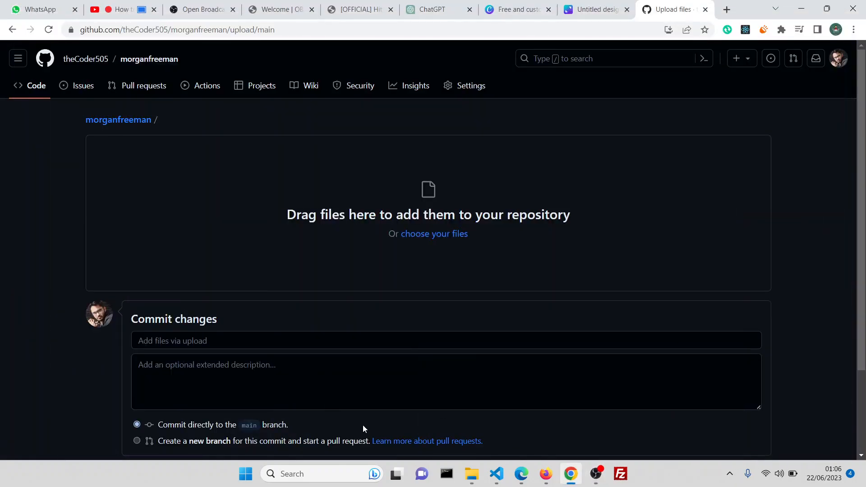
Upload all files and subfolders inside the DevFolio folder except Readme.txt to the GitHub repository
left_click(470, 474)
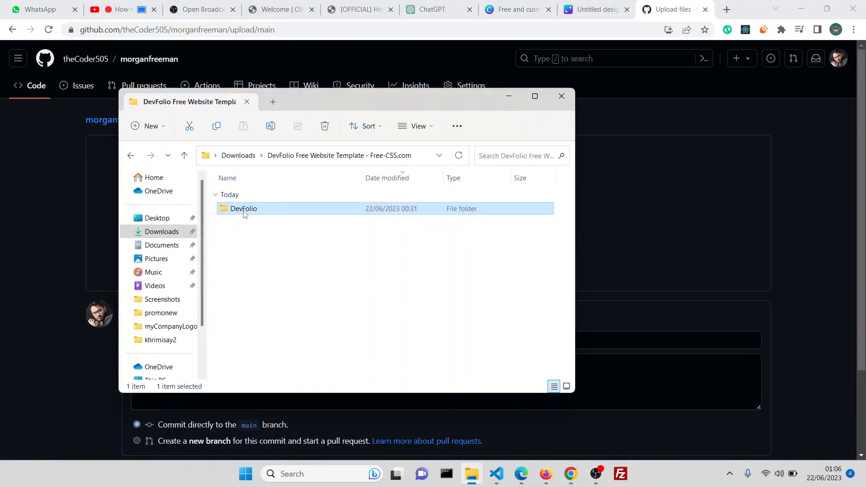
double_click(282, 213)
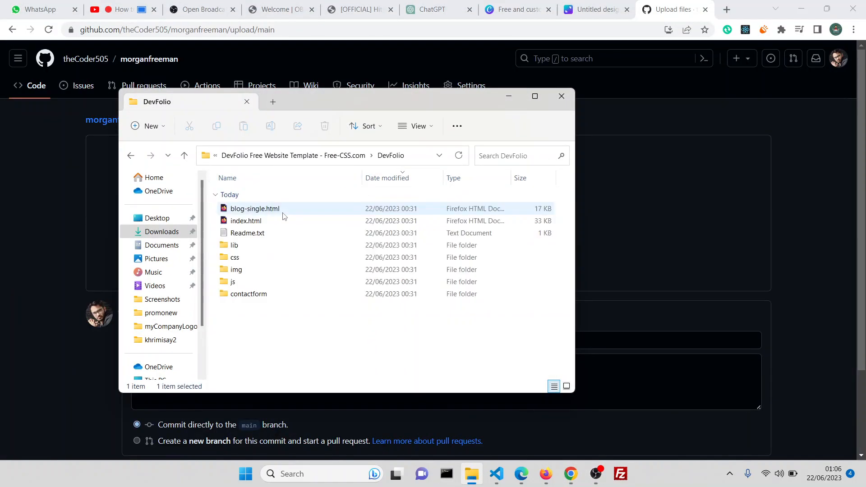
left_click_drag(299, 313, 244, 197)
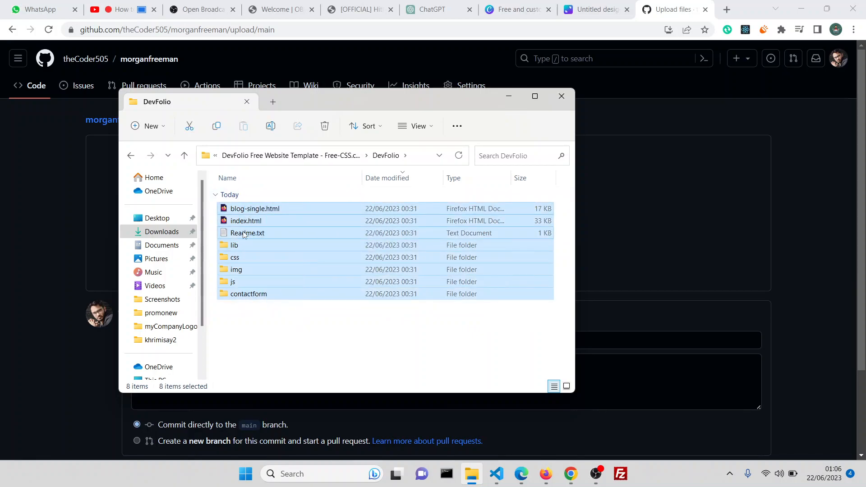
left_click(245, 234, "ctrl")
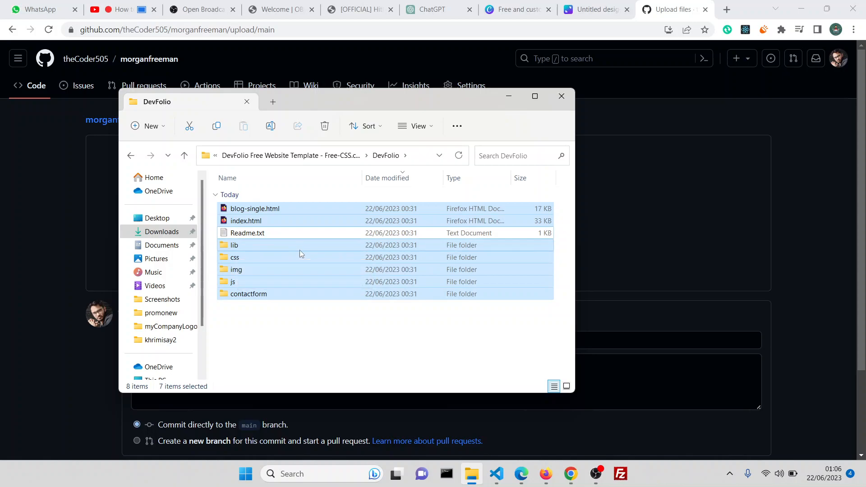
left_click_drag(637, 224, 638, 225)
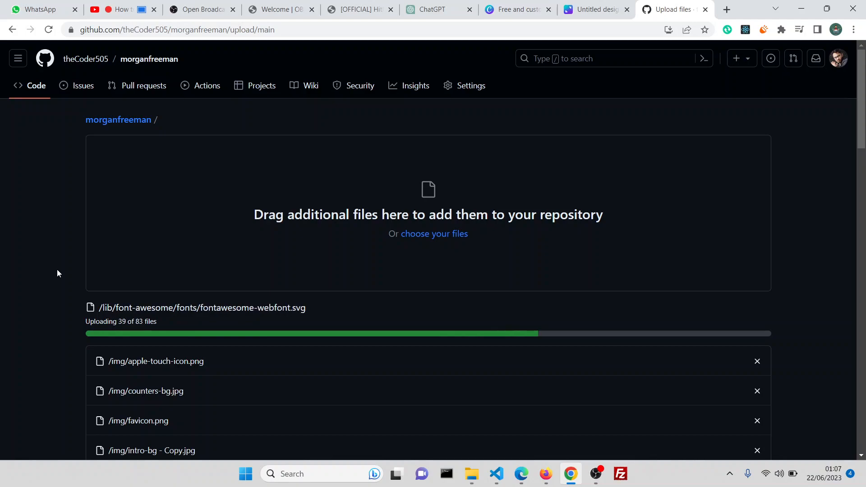
Examine the vendorSystem Laravel project's files under xampp/htdocs/laravel on New Volume (E:), and put File Explorer away
left_click(471, 473)
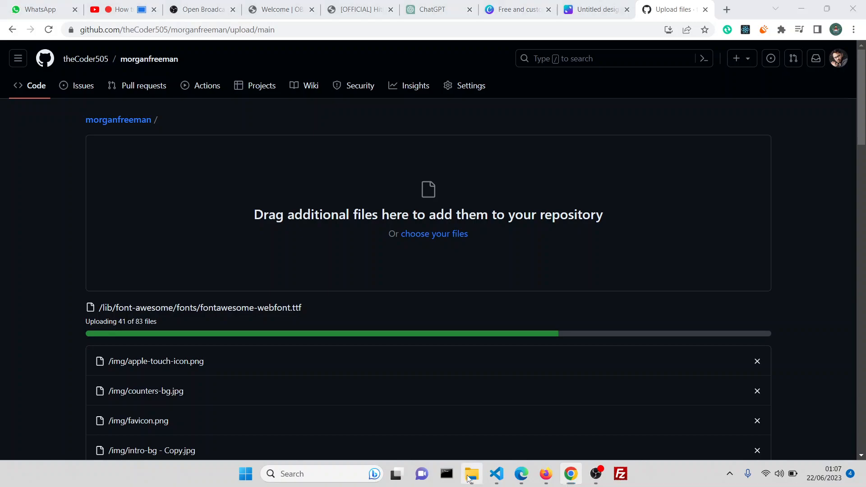
left_click(275, 344)
scroll(161, 349, "down", 3)
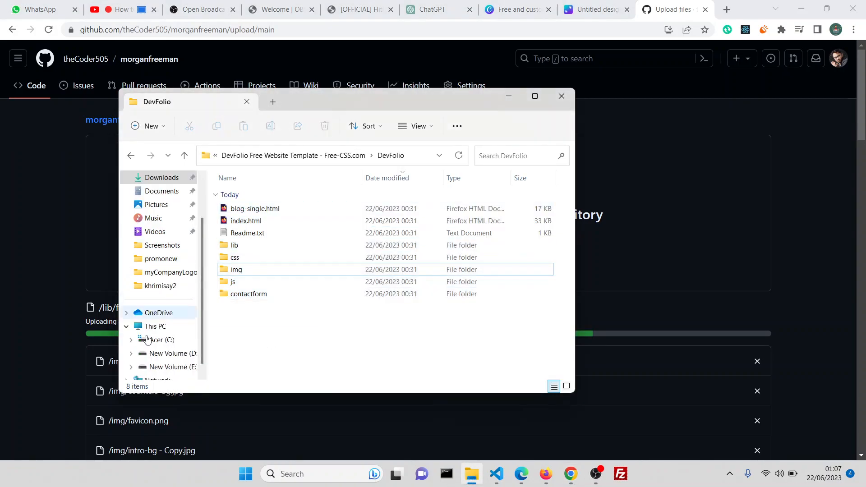
left_click(166, 353)
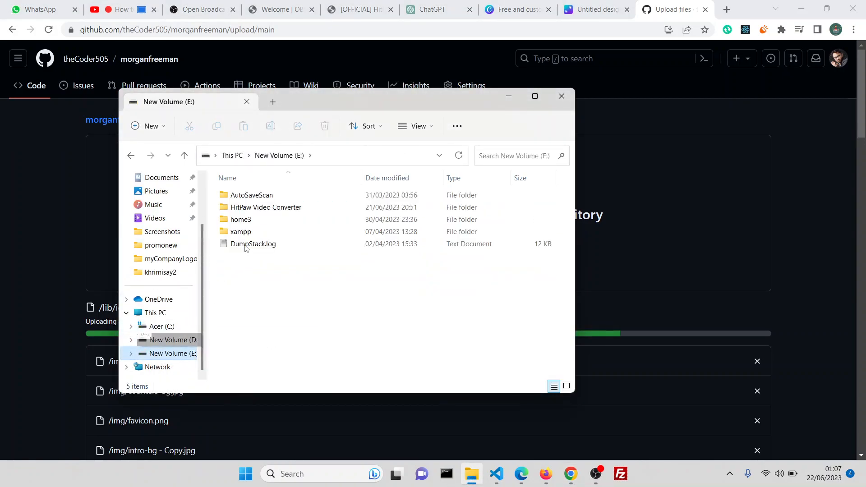
double_click(253, 232)
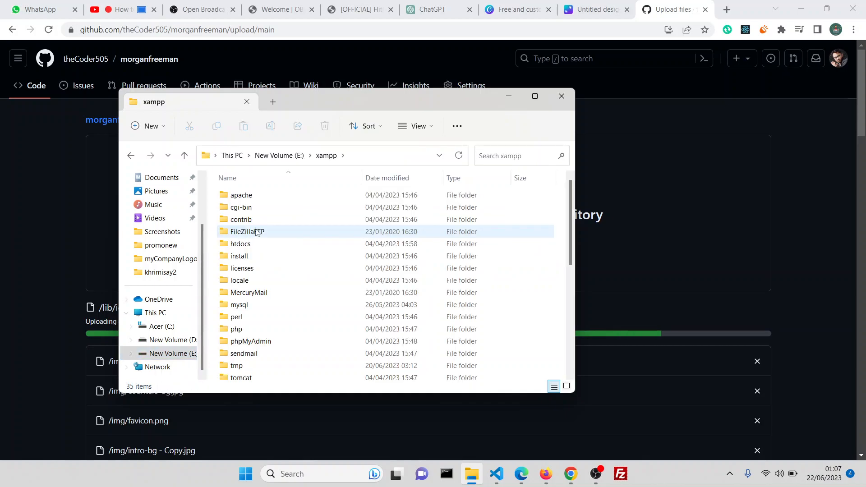
double_click(246, 244)
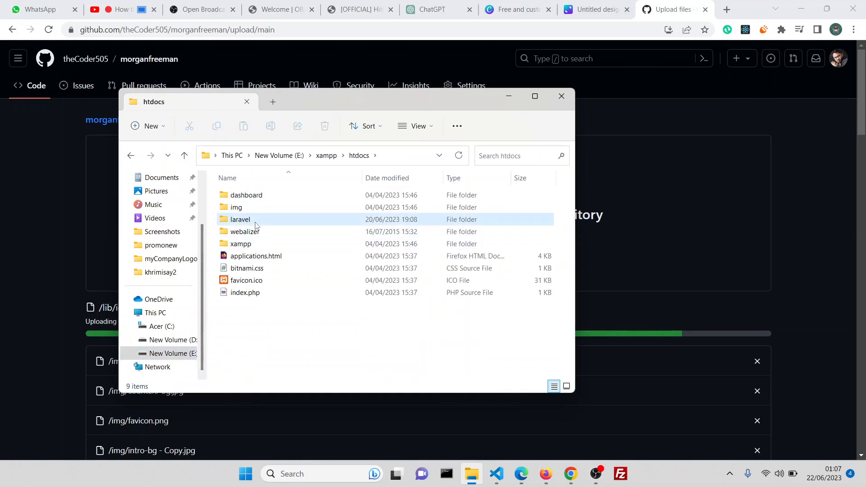
double_click(254, 220)
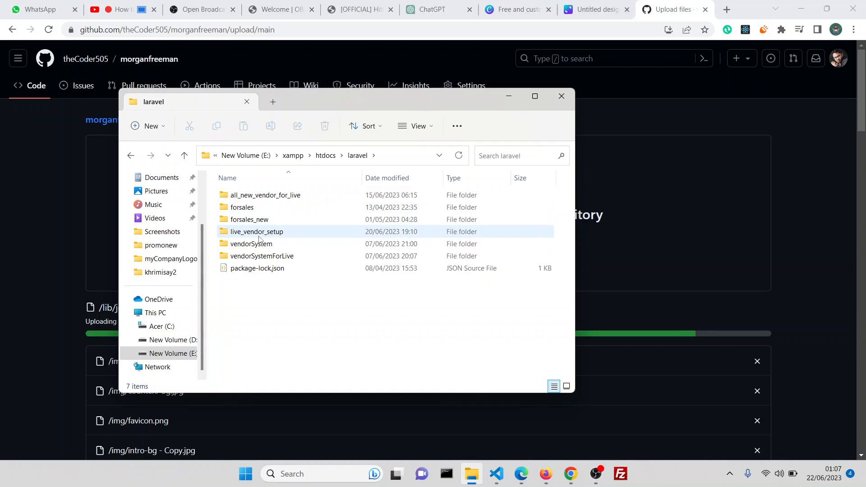
double_click(251, 244)
scroll(262, 249, "down", 2)
scroll(261, 249, "down", 3)
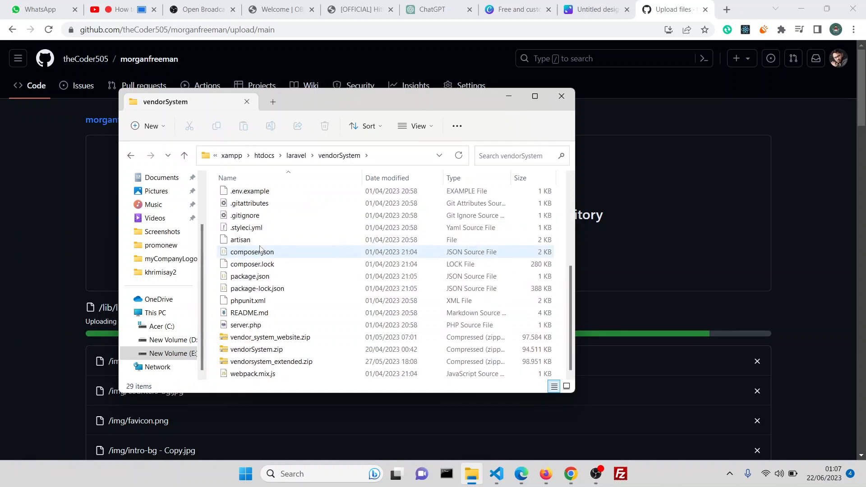
left_click(295, 155)
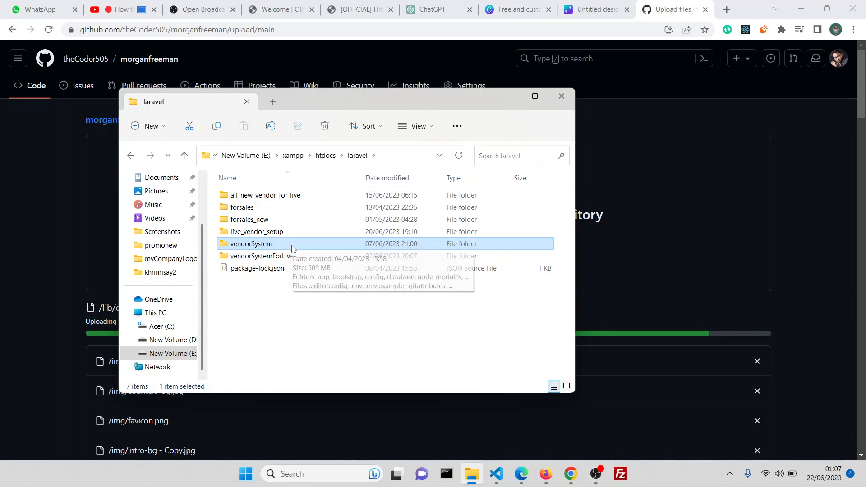
left_click(508, 97)
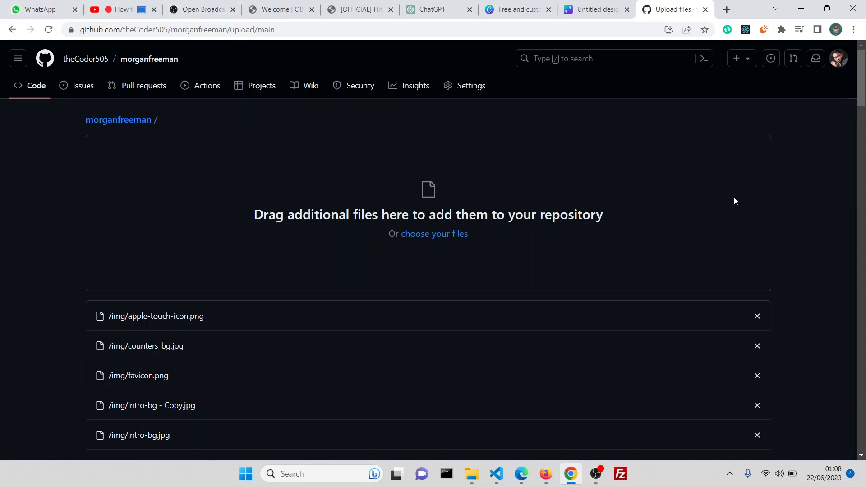
Review the full list of files added to the upload, down to the commit form
scroll(334, 273, "down", 20)
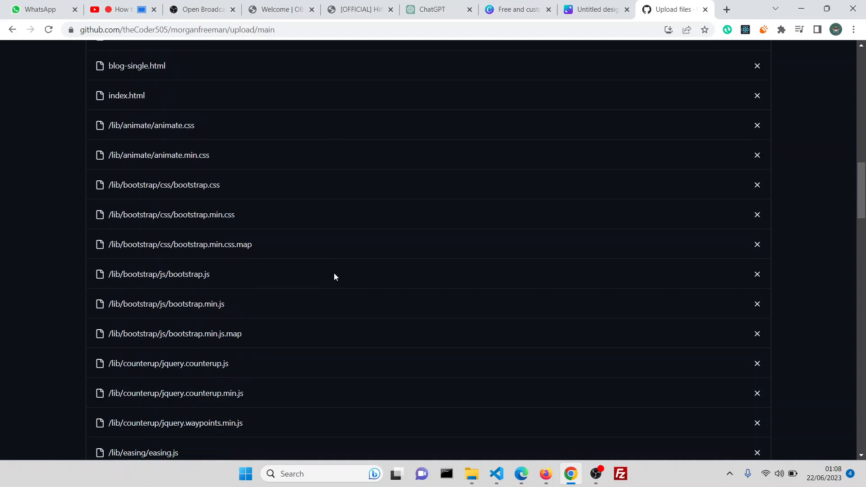
scroll(334, 278, "down", 20)
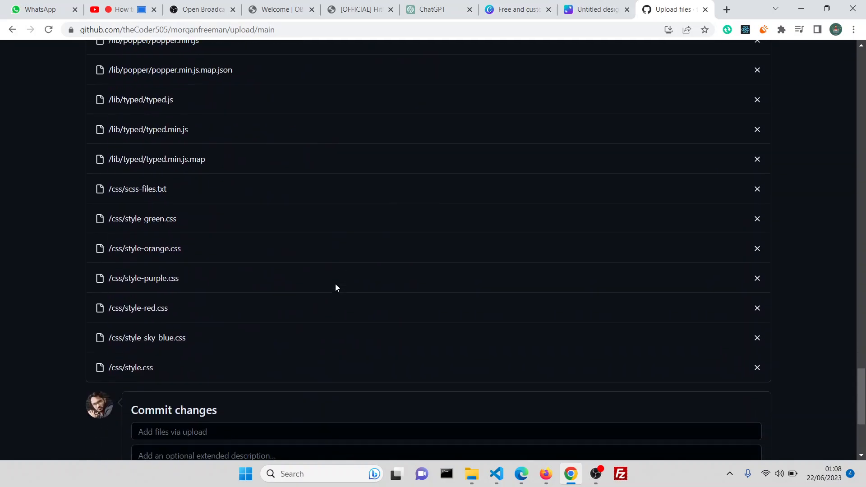
scroll(319, 206, "up", 10)
scroll(320, 204, "down", 9)
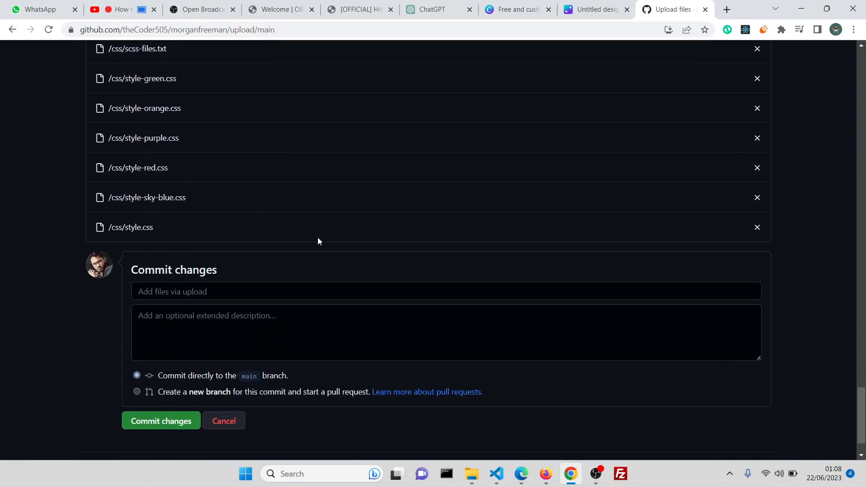
Enter the commit message "First Commit" with the description "This is while we just uploaded our website for the very first time..."
left_click(139, 287)
type("First Commit")
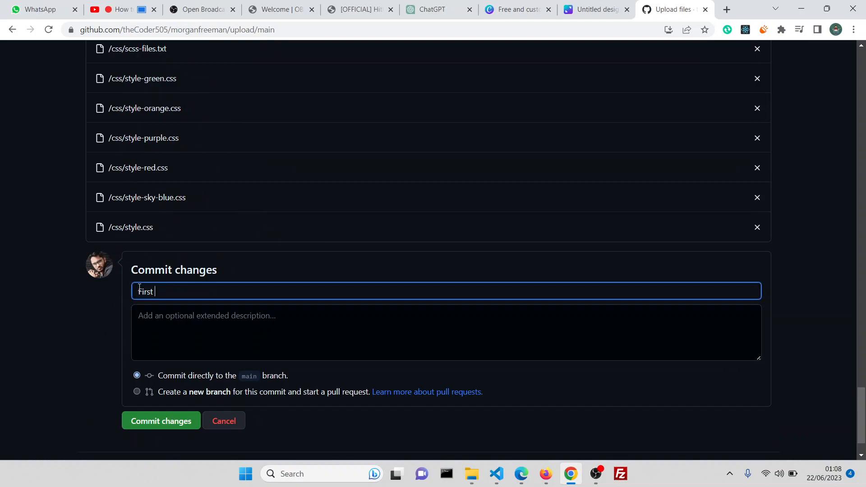
left_click(156, 340)
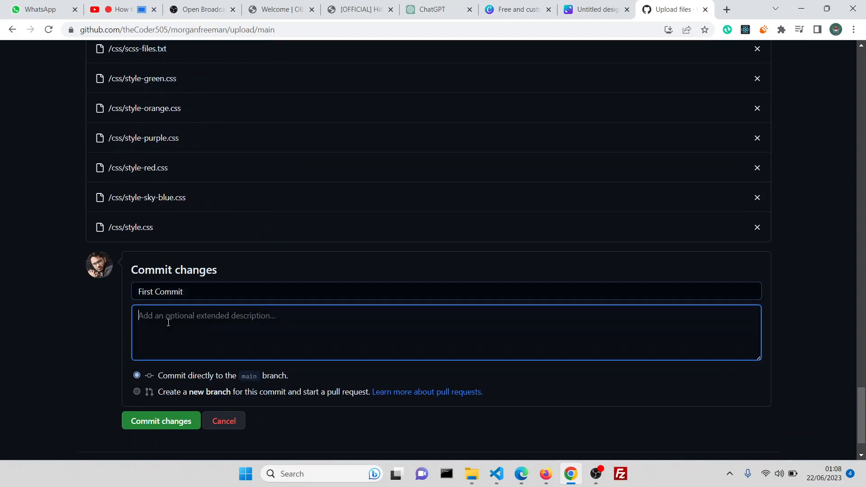
type("This is")
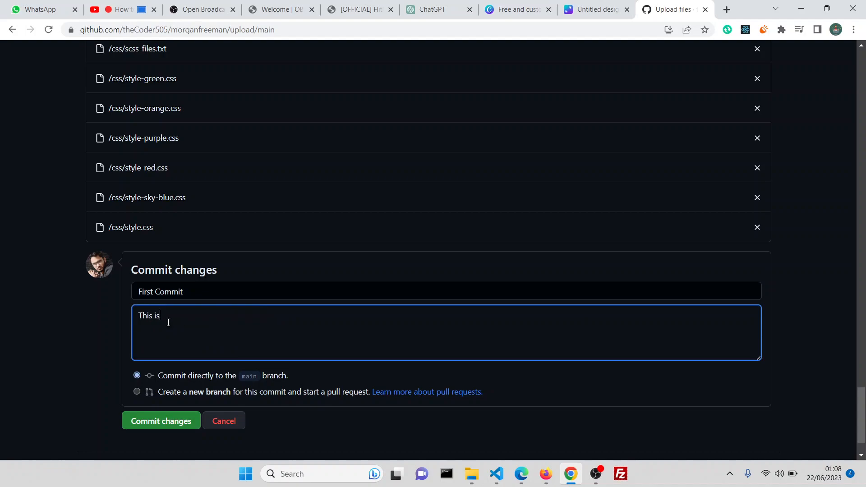
type(" while we just uploaded our web")
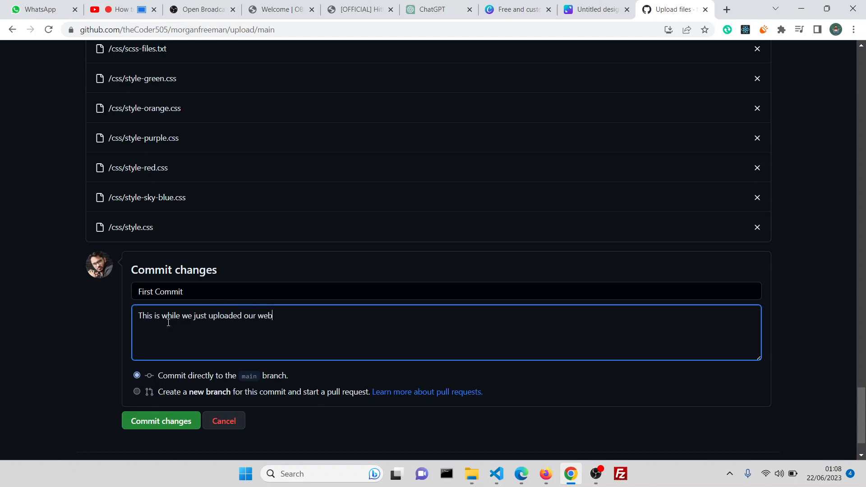
type("site for the very first time...")
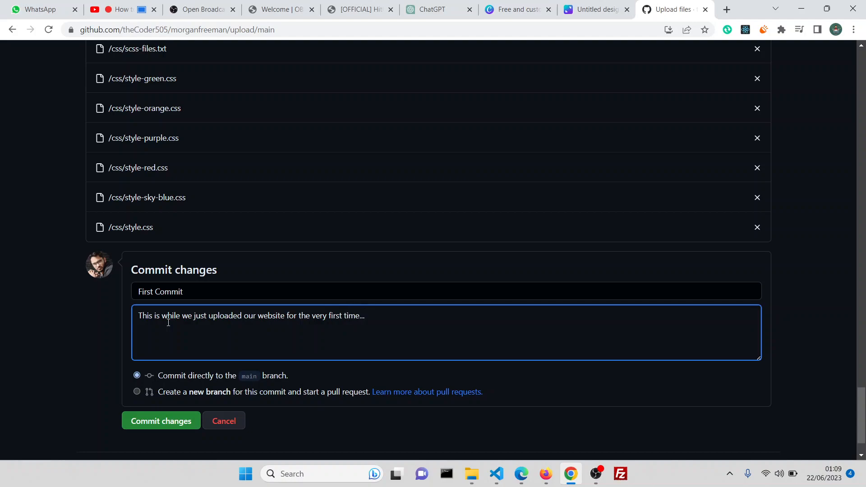
left_click(69, 337)
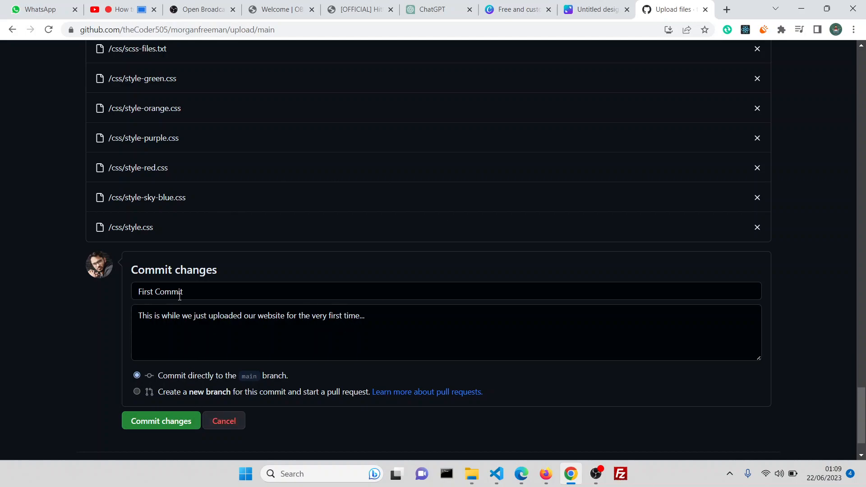
left_click(193, 290)
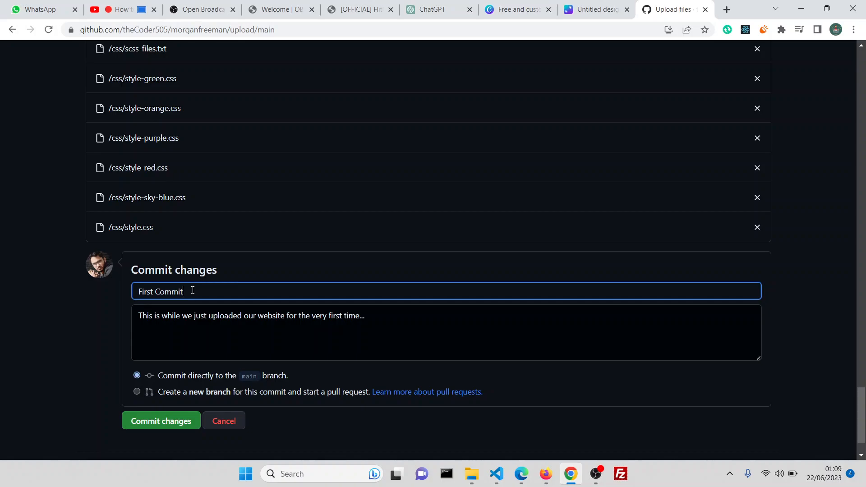
Recheck the list of added files and commit them directly to the main branch
scroll(192, 290, "up", 20)
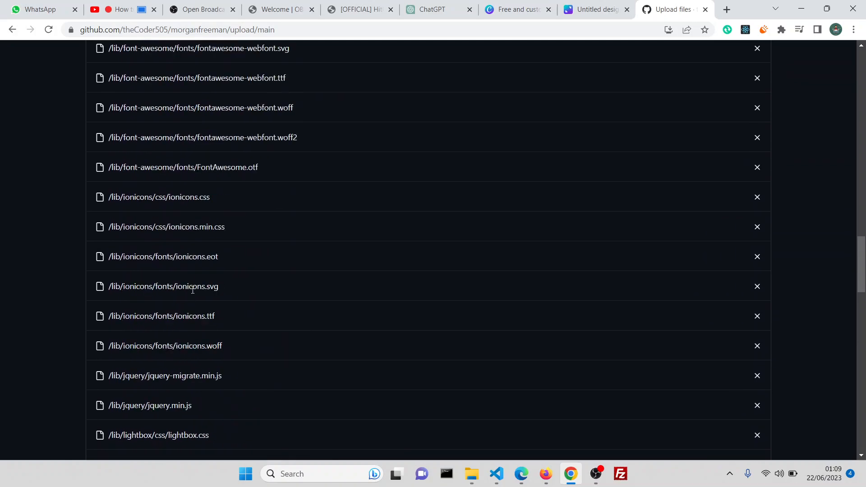
scroll(192, 289, "up", 15)
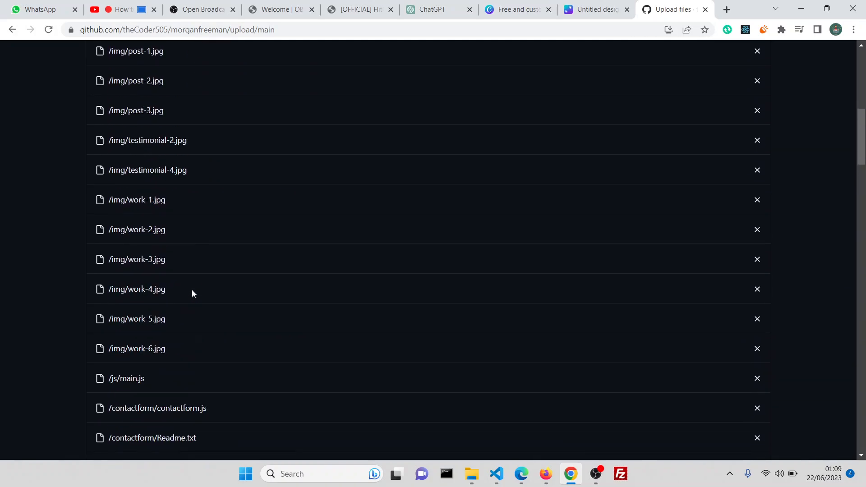
scroll(193, 293, "down", 20)
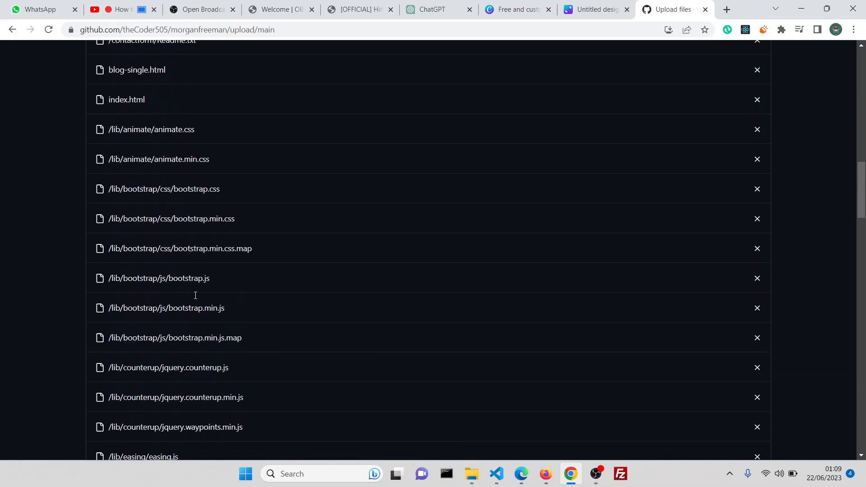
scroll(196, 299, "down", 20)
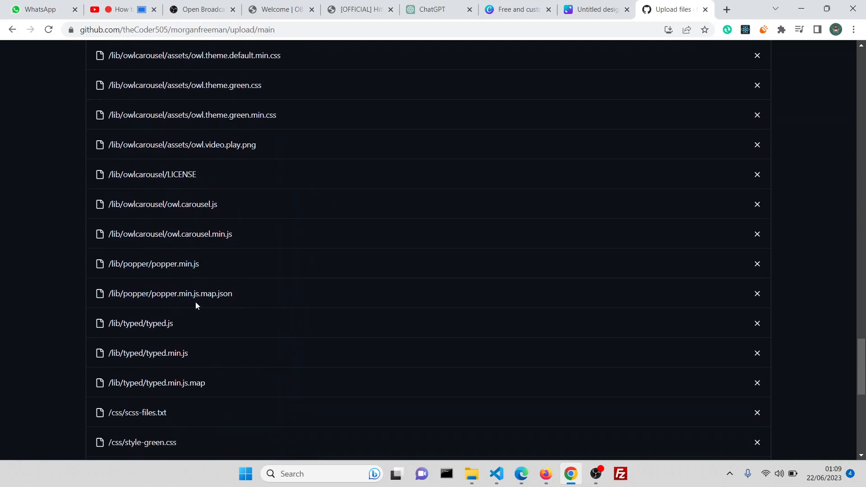
left_click(57, 280)
left_click(142, 362)
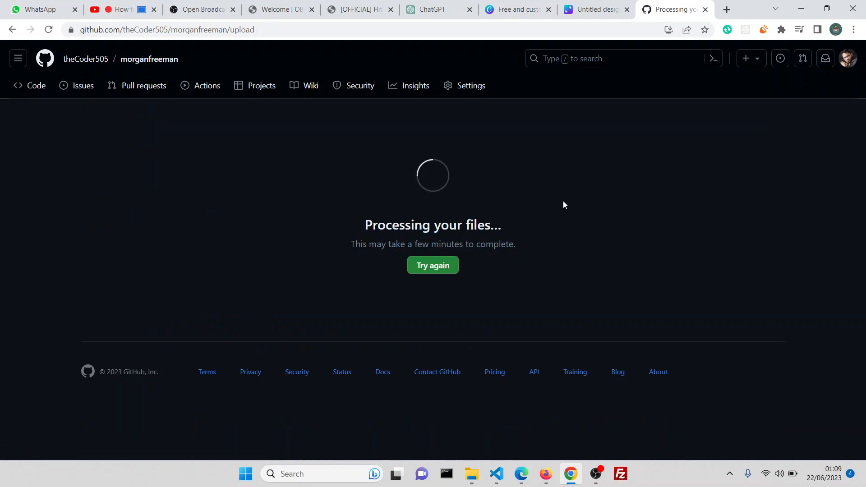
left_click(595, 474)
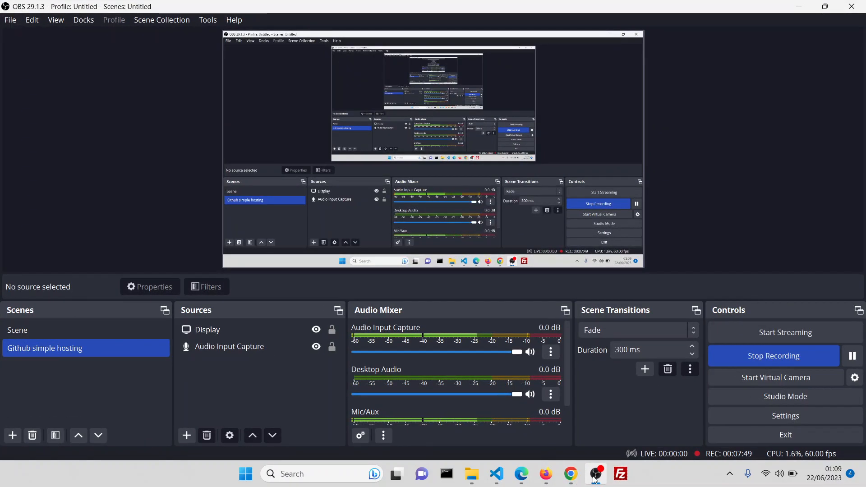
left_click(595, 474)
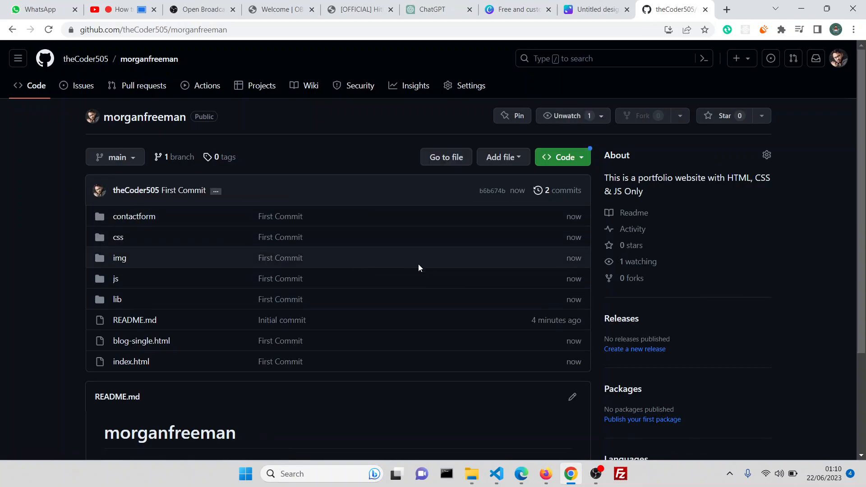
Enable GitHub Pages for the morganfreeman repository, deploying from the main branch with the / (root) folder
scroll(425, 265, "down", 3)
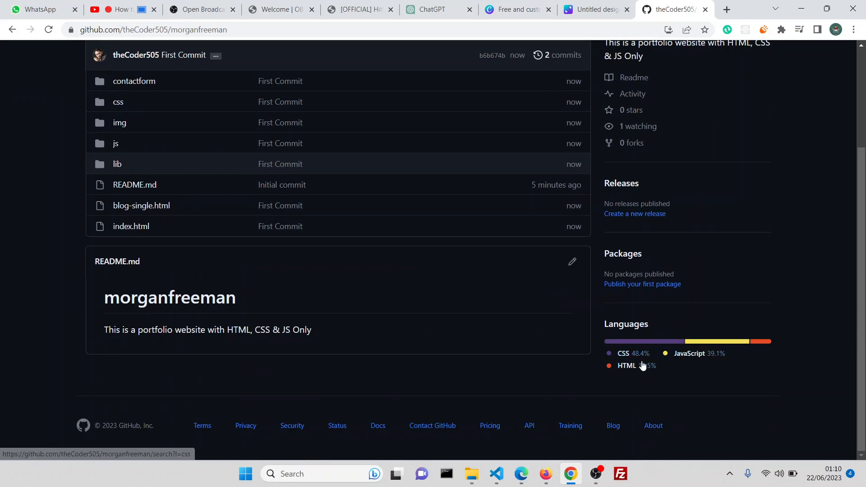
scroll(478, 277, "up", 3)
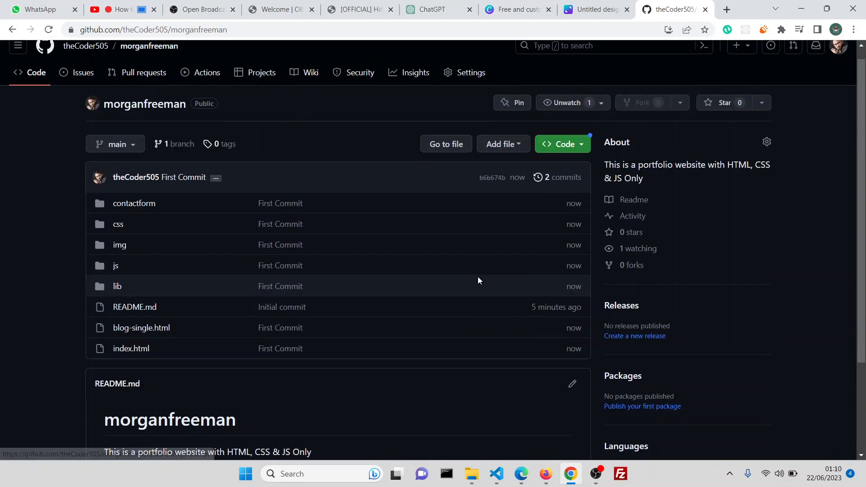
left_click(461, 90)
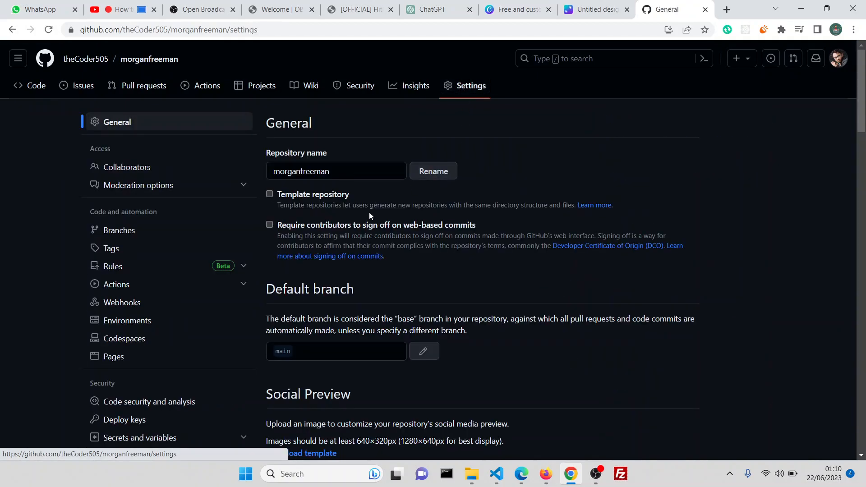
scroll(319, 245, "down", 3)
left_click(111, 249)
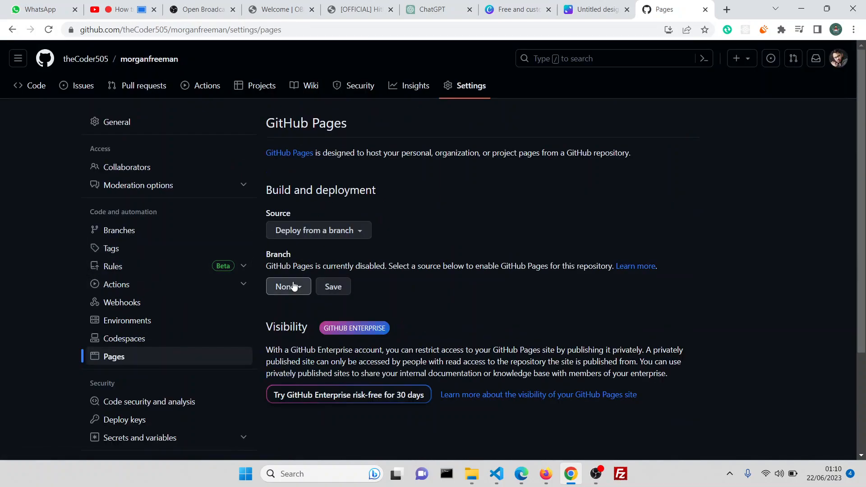
left_click(293, 286)
left_click(299, 358)
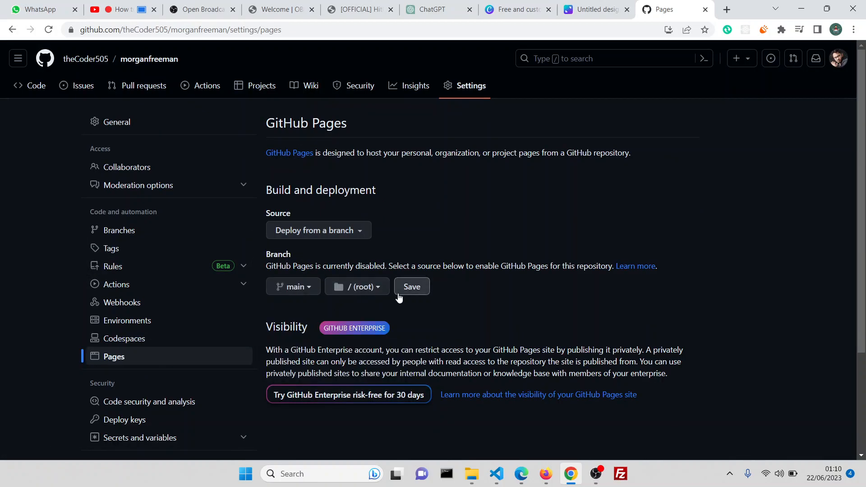
left_click(372, 287)
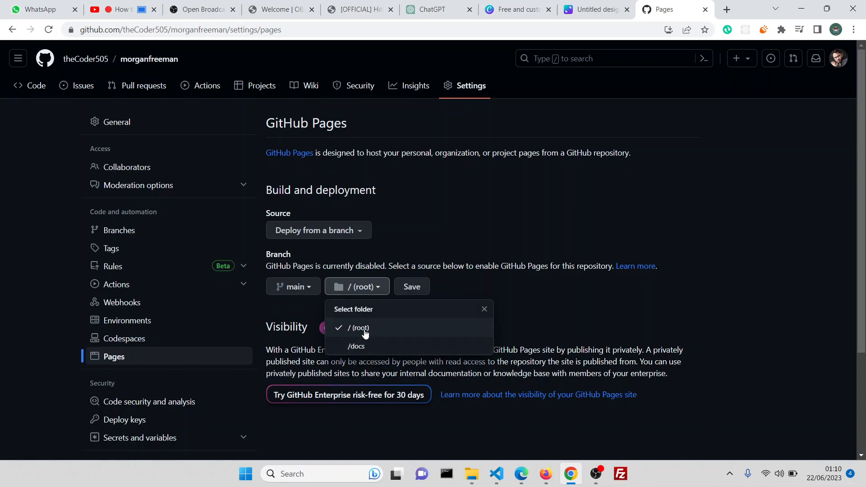
left_click(412, 287)
left_click(414, 287)
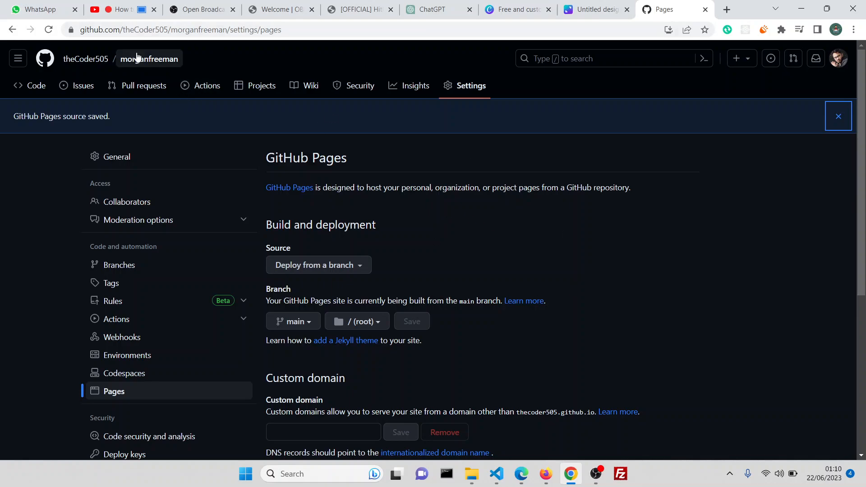
Open the account's profile in a new browser tab and start a new repository from its repositories list
right_click(92, 63)
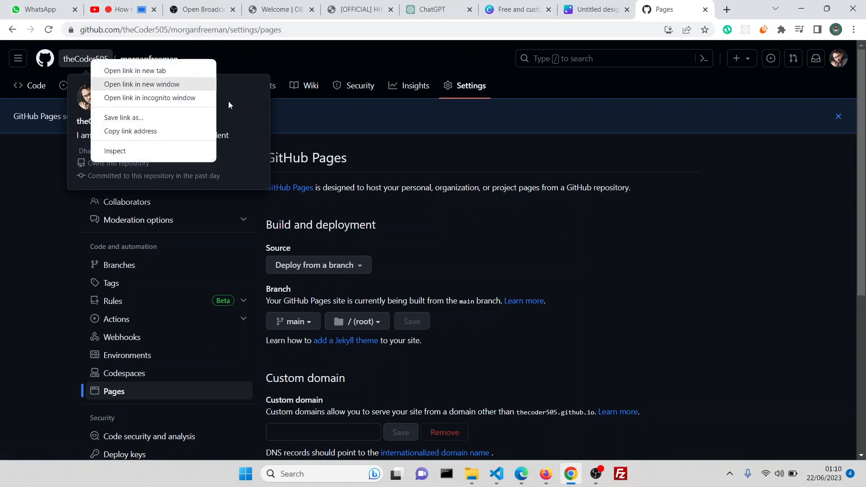
left_click(159, 76)
left_click(656, 5)
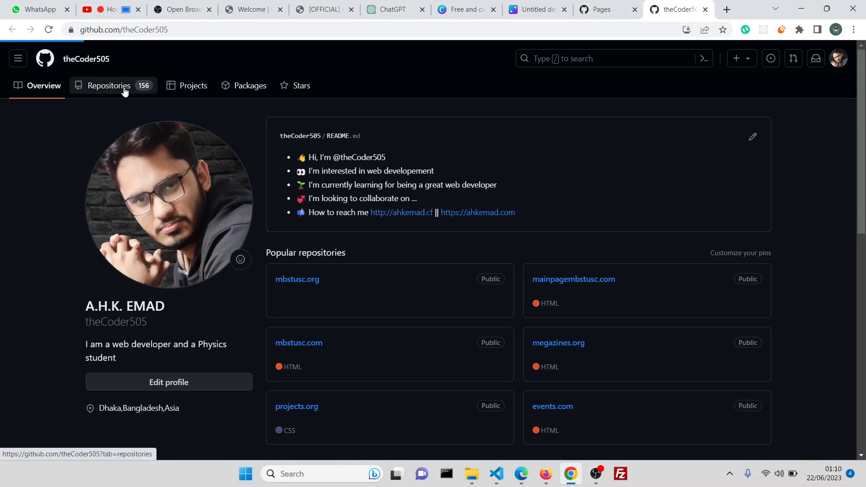
left_click(124, 88)
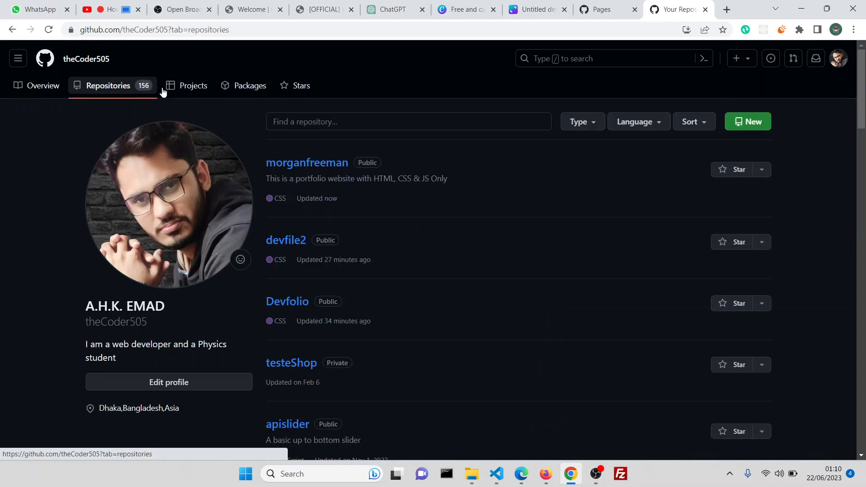
left_click(750, 121)
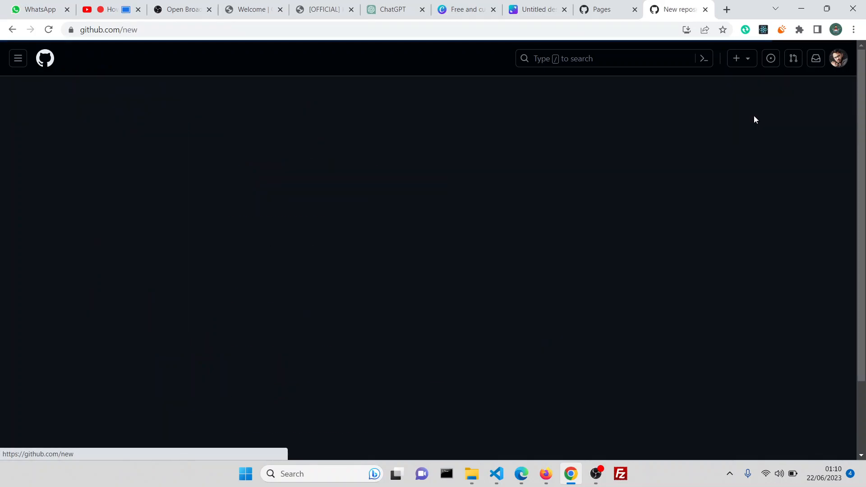
Name the new repository morganfreeman_portfoilo
left_click(390, 197)
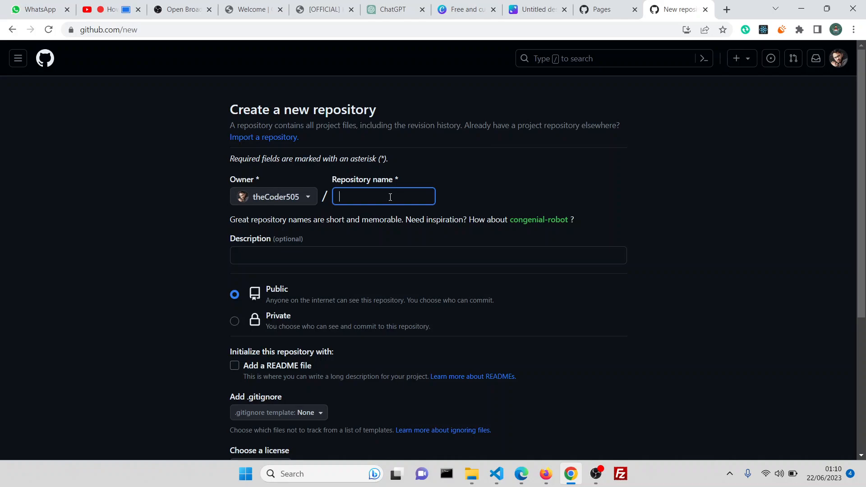
type("morganfreeman")
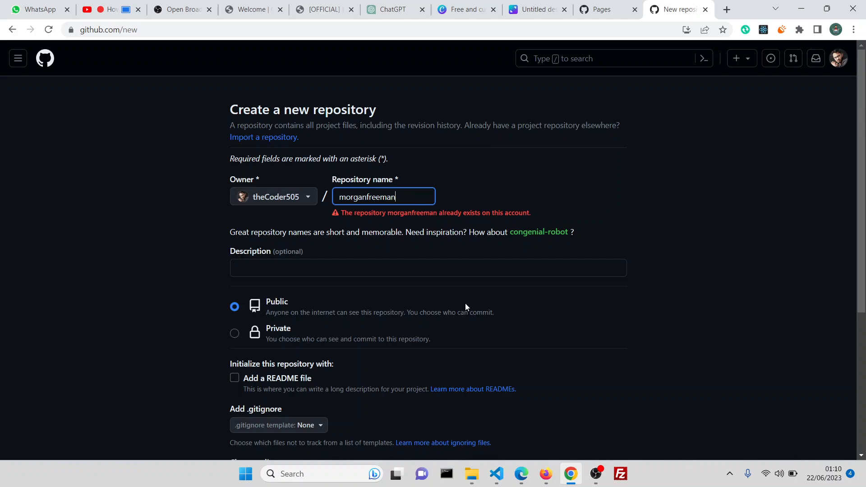
left_click(547, 475)
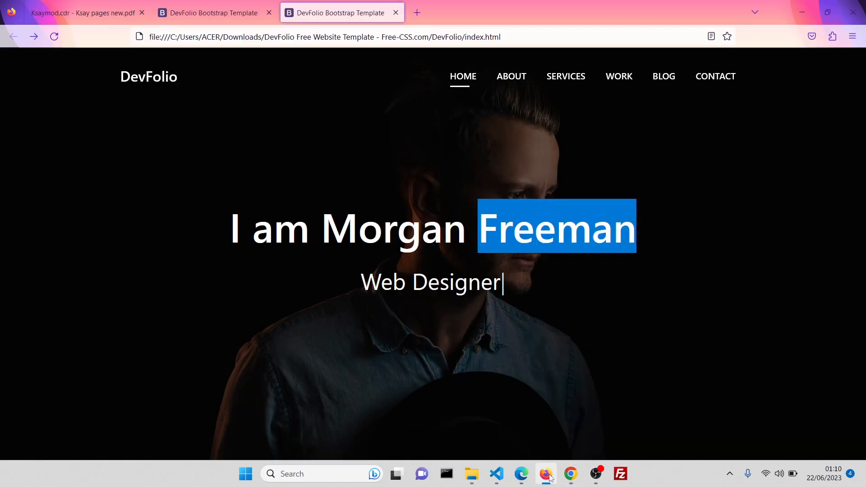
left_click(549, 475)
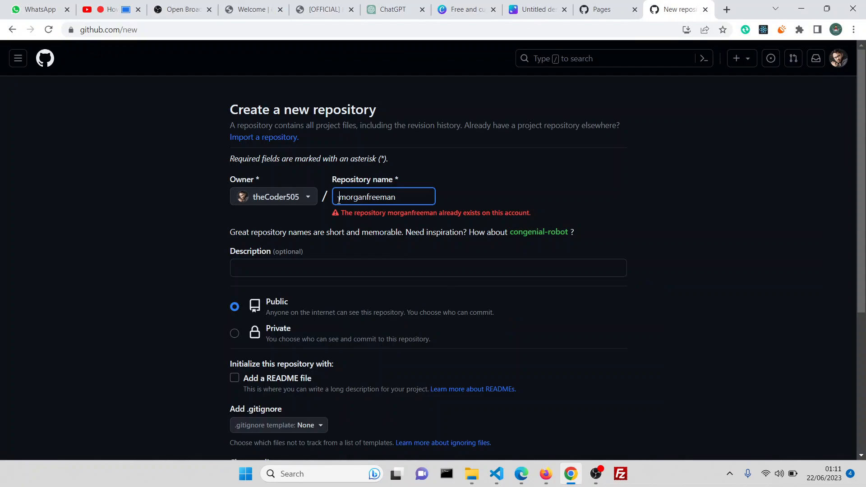
type("_port")
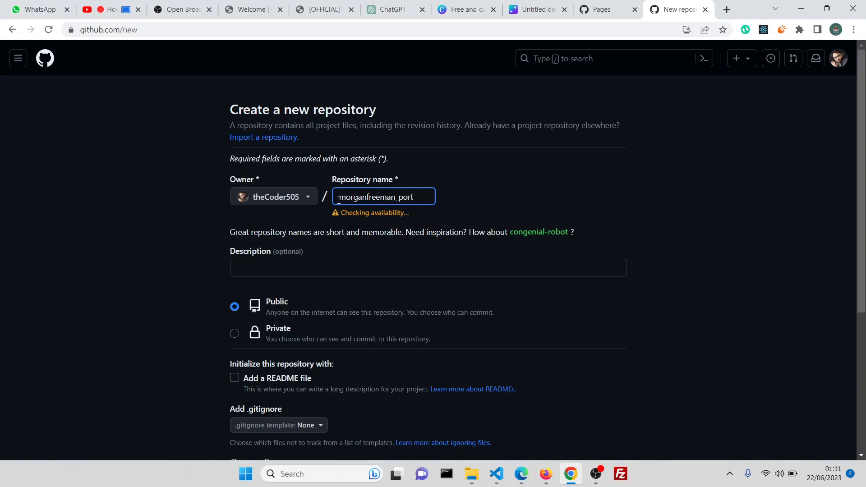
type("foilo")
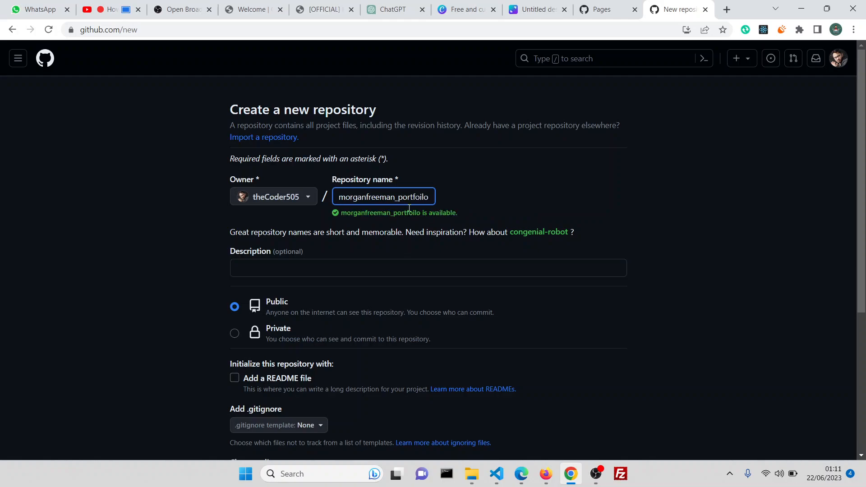
Set the description to "This is a portfolio website with HTML, CSS & JS Only" and include a README file in the new repository
scroll(266, 208, "down", 1)
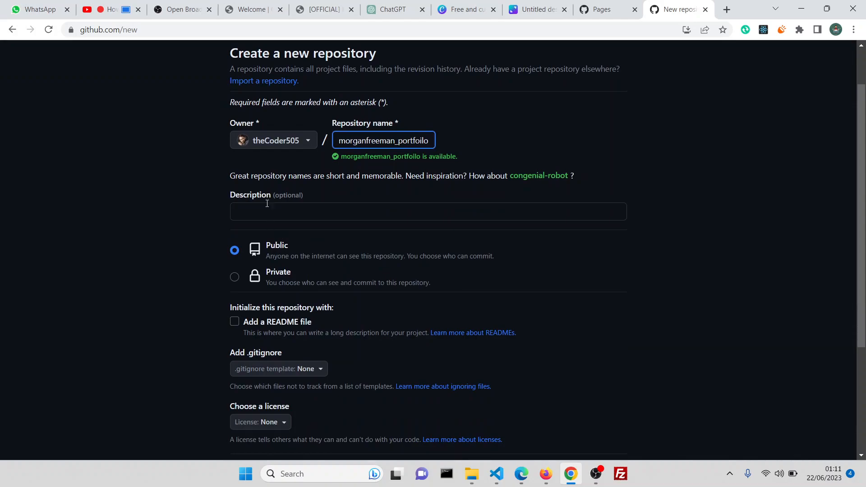
left_click(273, 211)
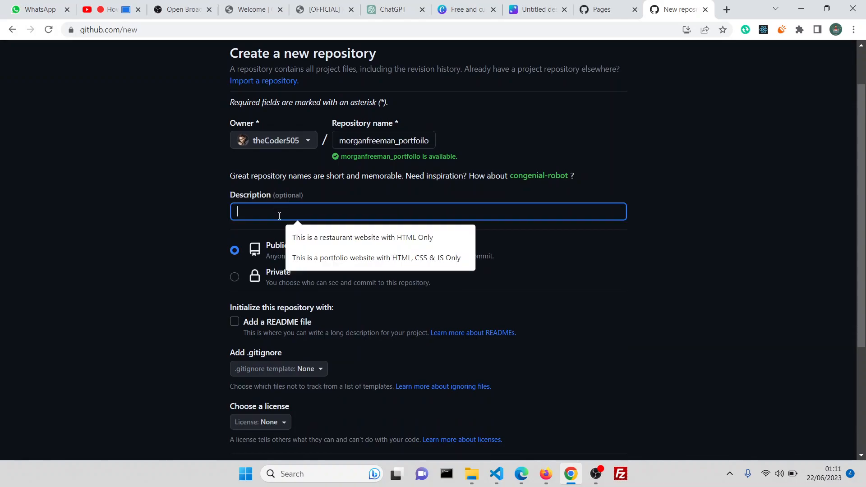
left_click(346, 259)
scroll(213, 244, "down", 2)
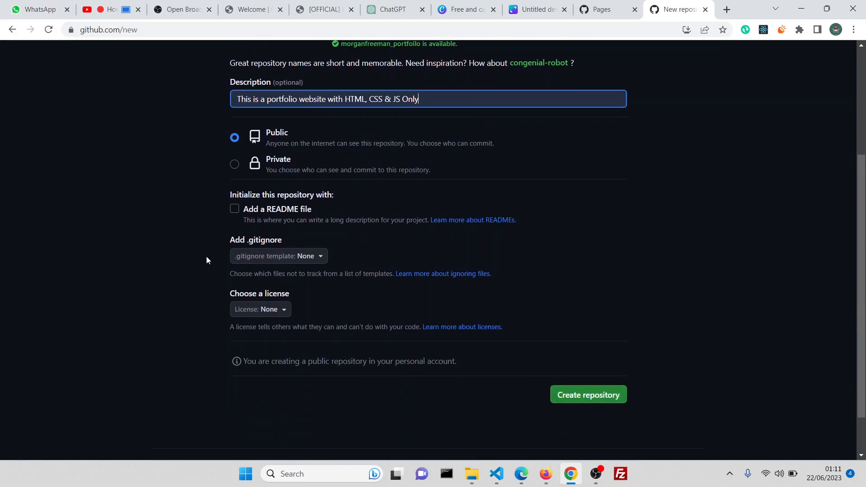
left_click(235, 209)
scroll(518, 294, "down", 2)
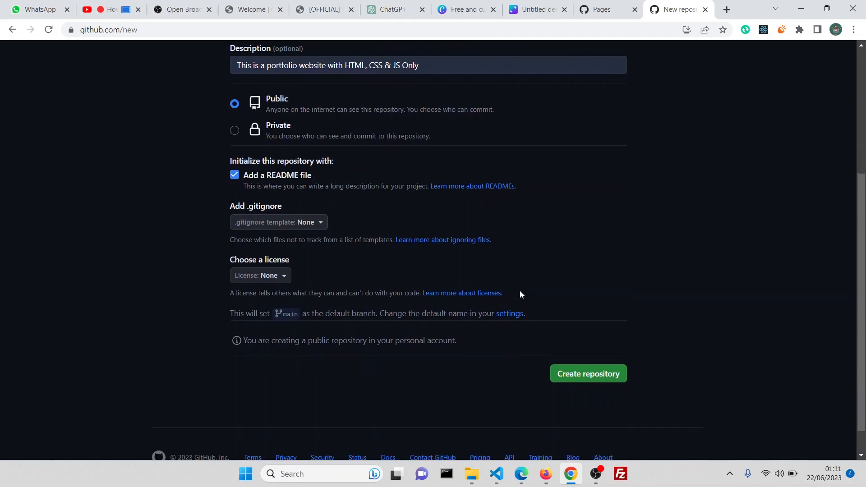
Create the repository, and in File Explorer locate the DevFolio folder inside the downloaded "DevFolio Free Website Template - Free-CSS.com" folder
left_click(581, 344)
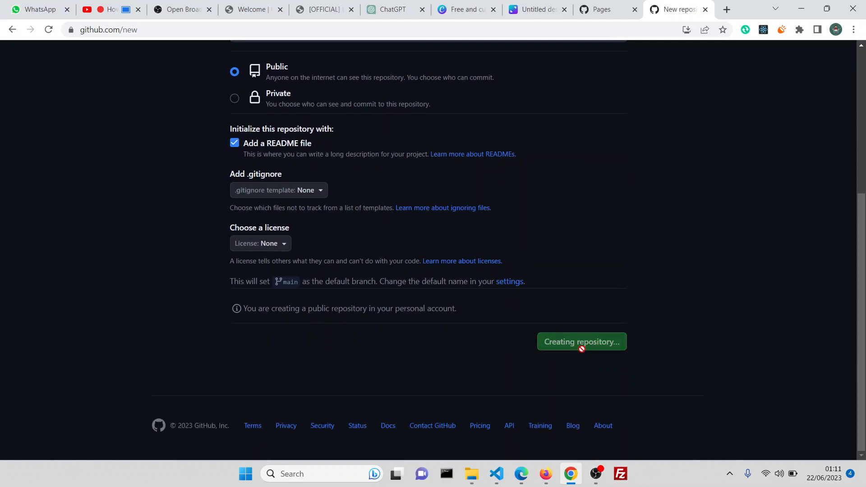
left_click(471, 474)
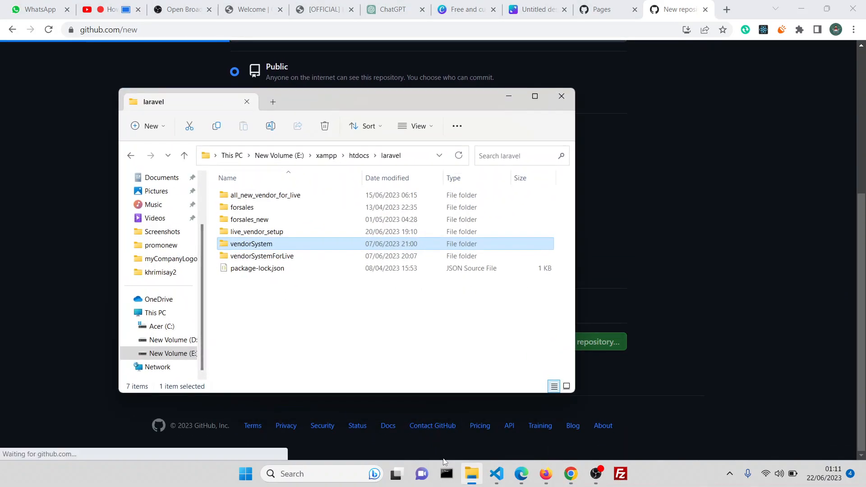
scroll(144, 203, "up", 2)
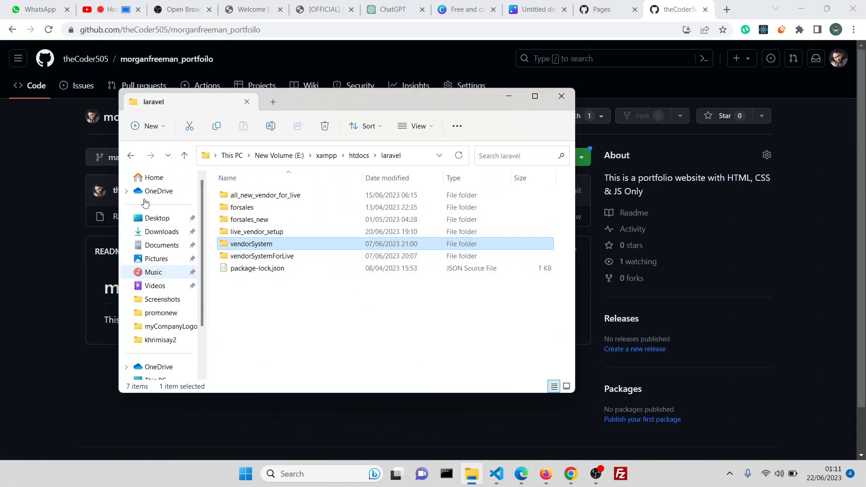
left_click(154, 218)
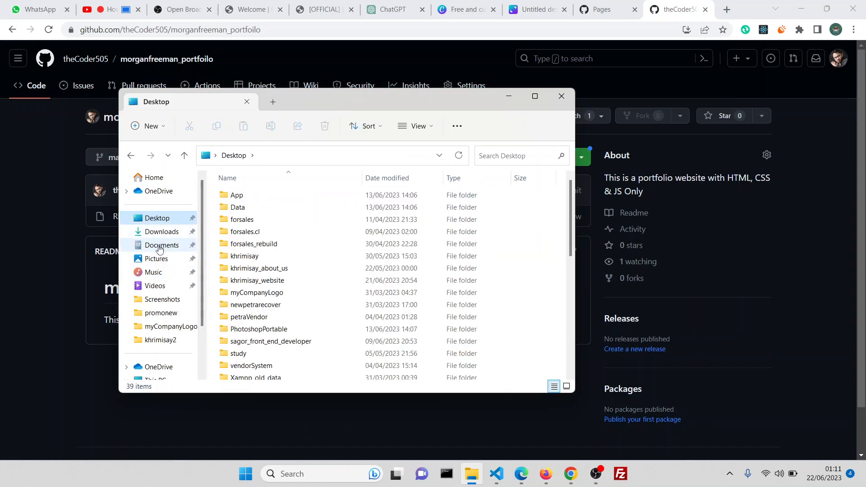
left_click(161, 232)
left_click(366, 215)
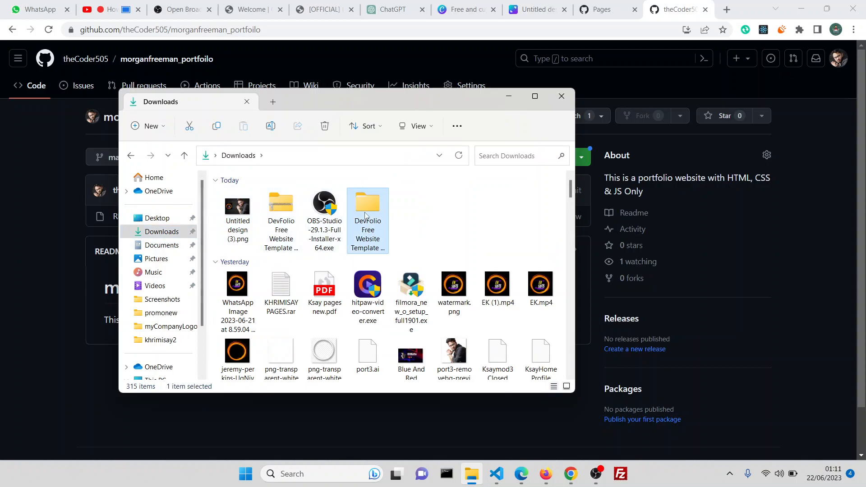
double_click(366, 216)
double_click(236, 212)
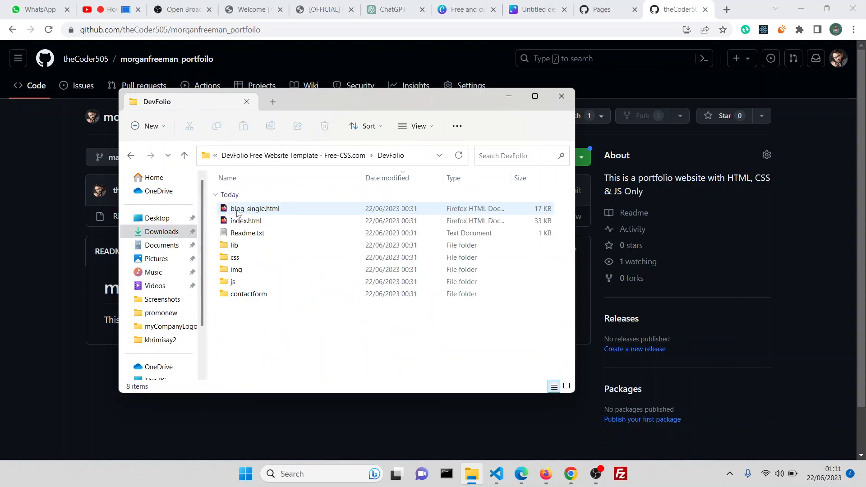
left_click(333, 156)
double_click(249, 210)
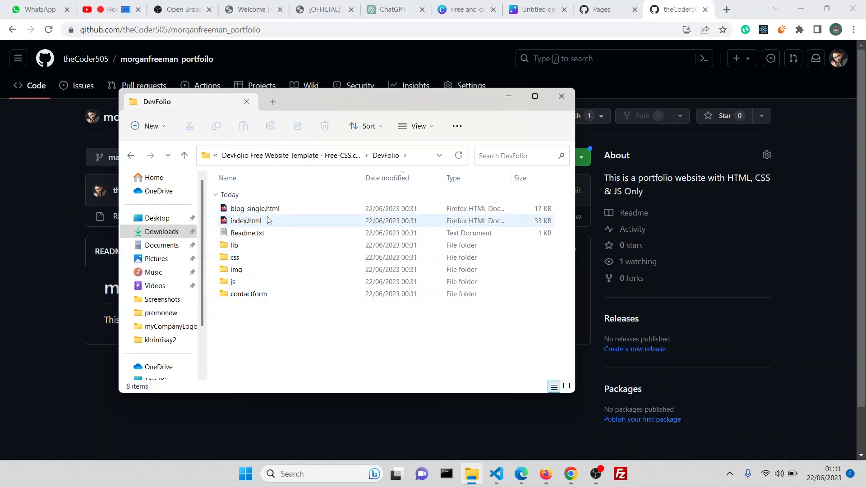
left_click(299, 160)
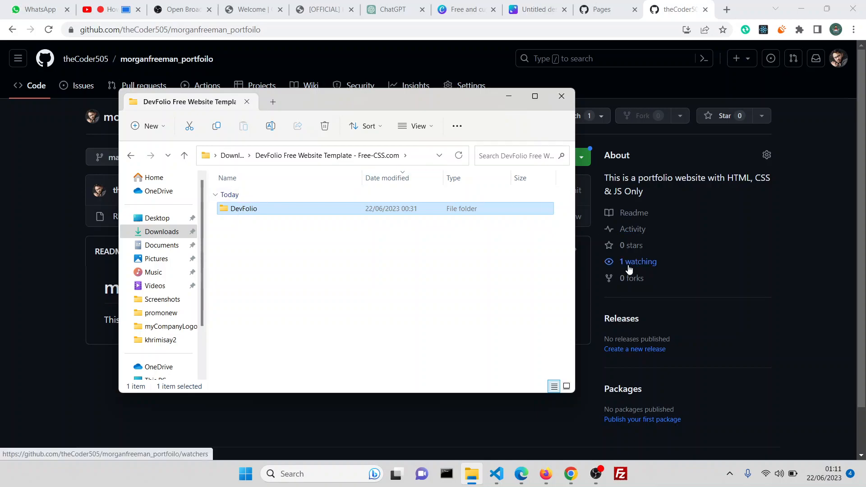
Start a file upload in the morganfreeman_portfoilo repository and add the whole DevFolio folder from File Explorer
left_click(18, 221)
left_click(500, 158)
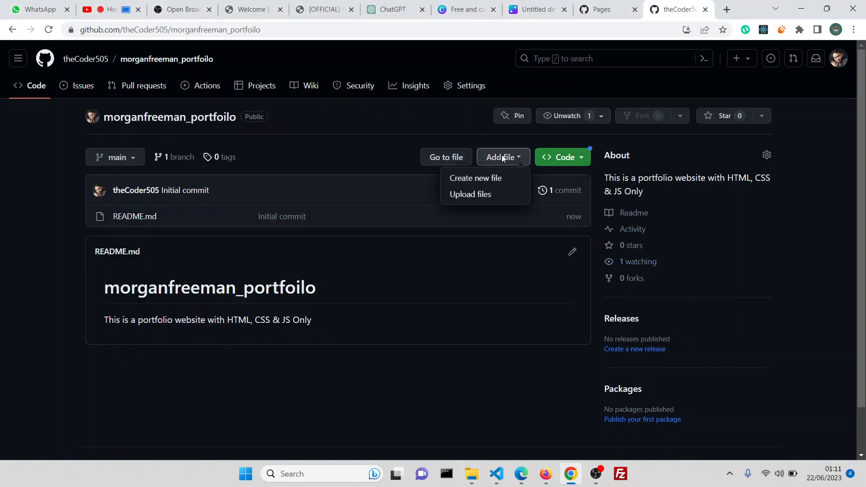
left_click(461, 195)
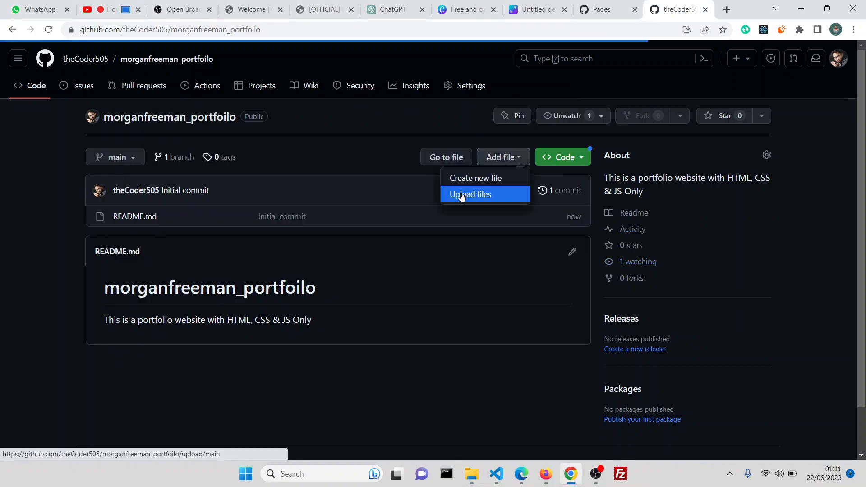
left_click(469, 471)
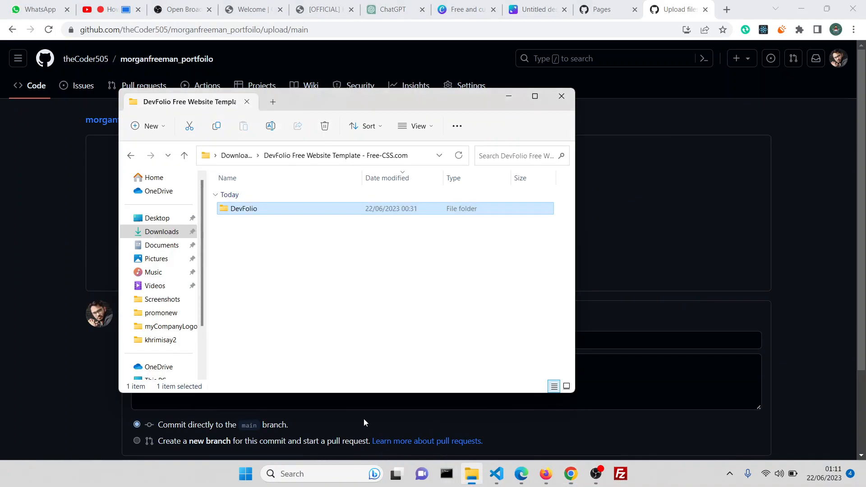
left_click_drag(238, 208, 643, 194)
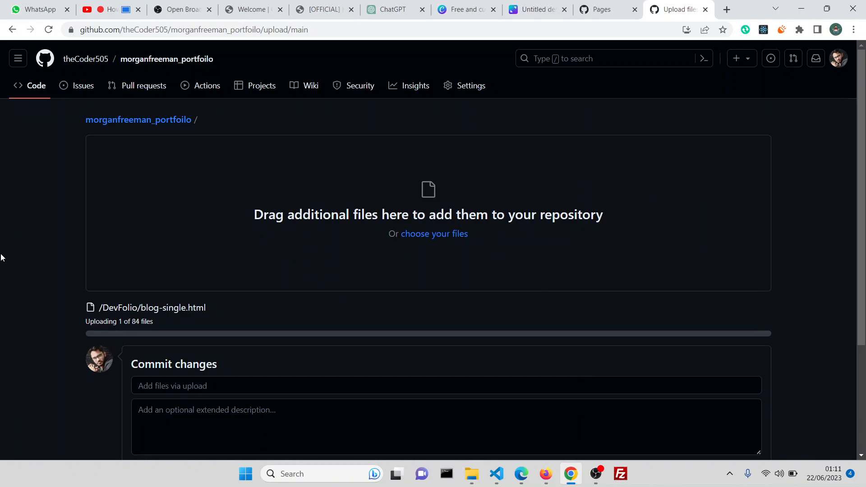
Check the contents of the local DevFolio folder and the list of files being uploaded to the repository
left_click(475, 466)
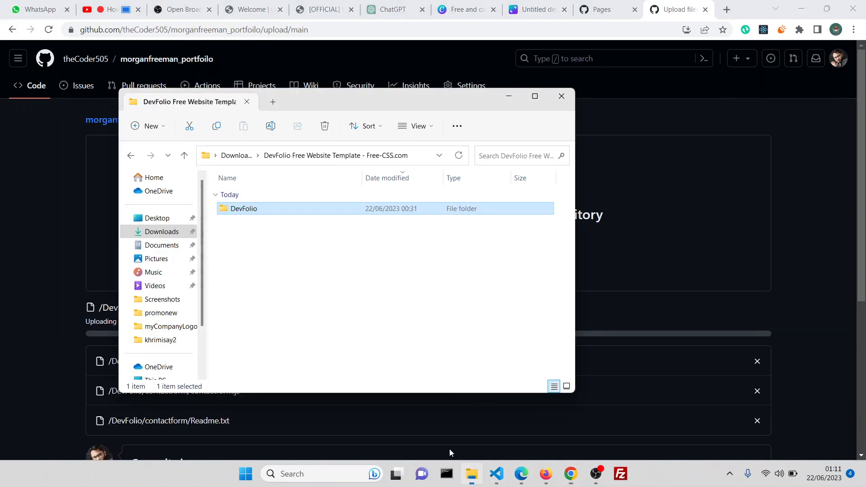
left_click(42, 294)
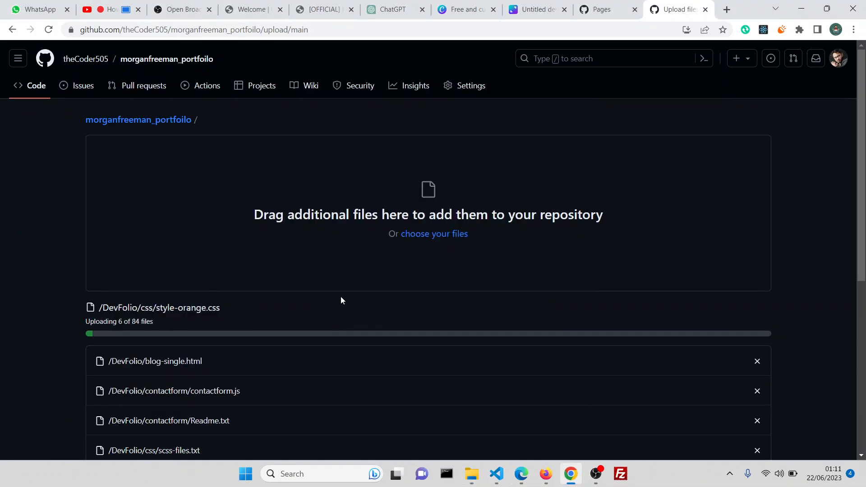
scroll(199, 221, "down", 2)
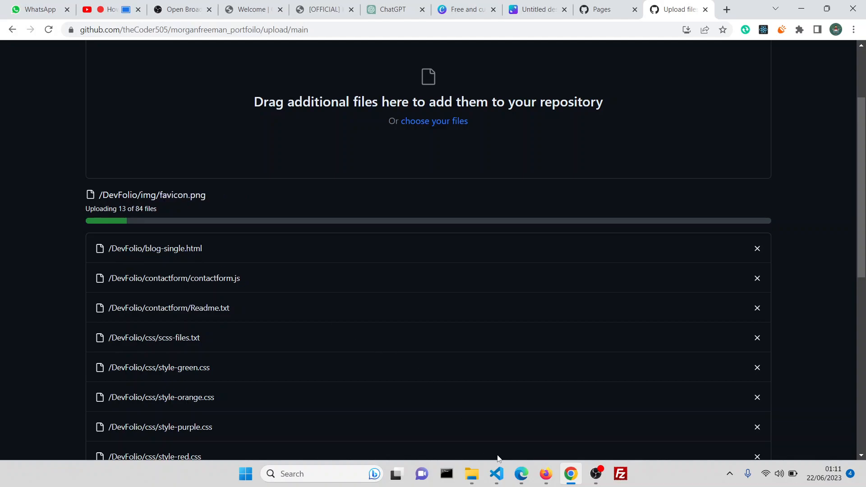
left_click(473, 474)
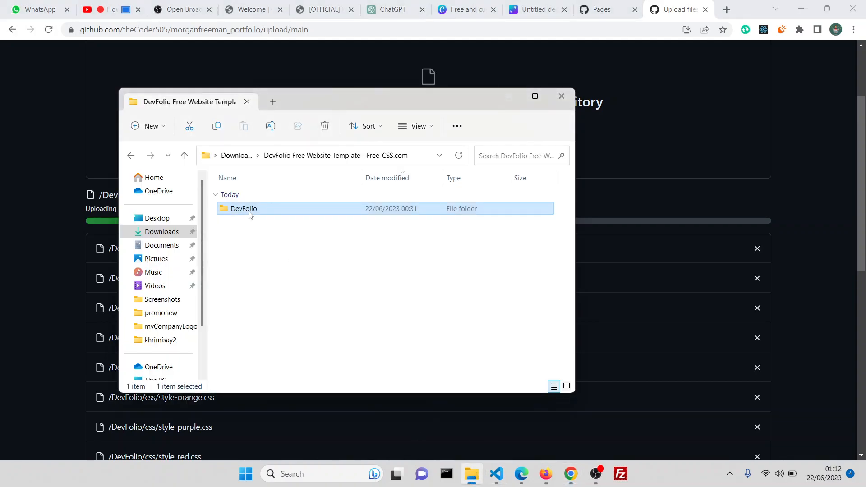
double_click(250, 214)
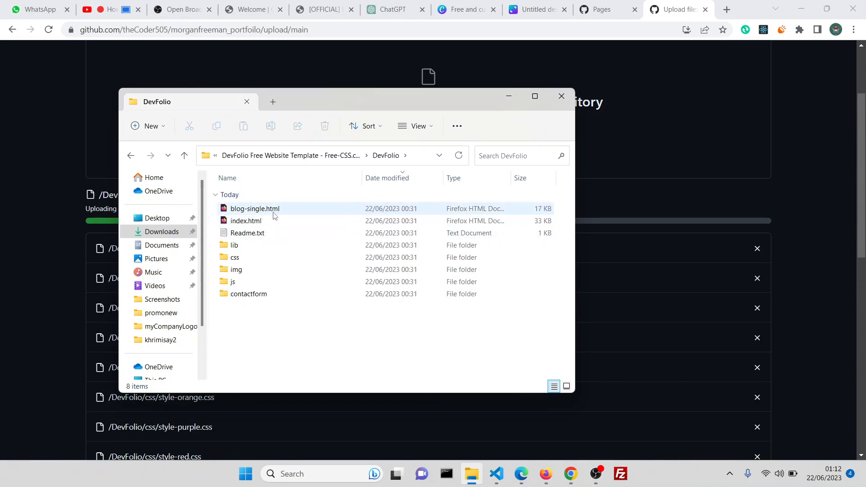
left_click(12, 256)
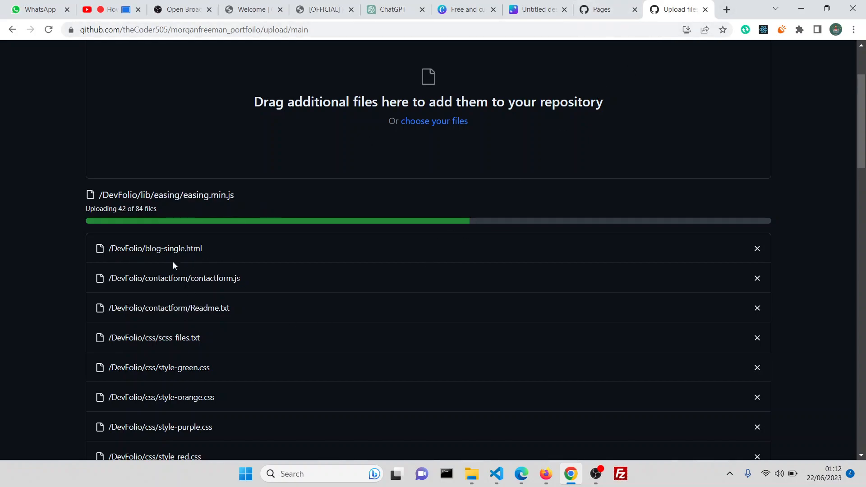
scroll(503, 174, "up", 1)
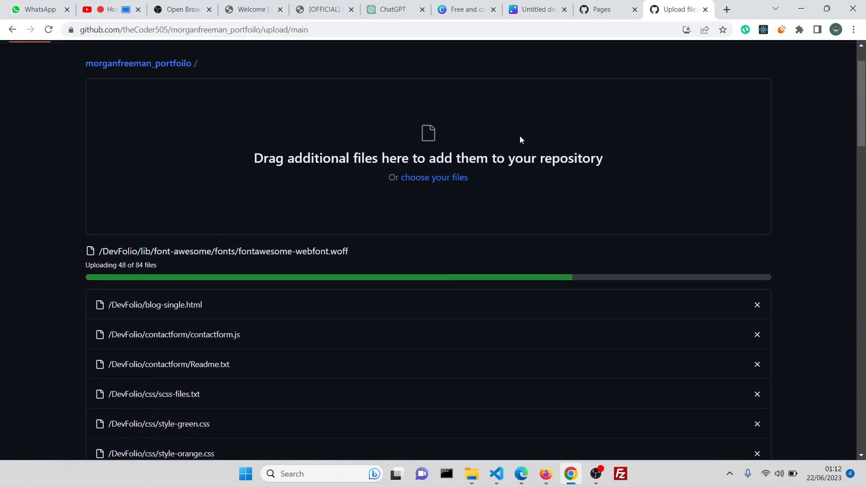
Move the upload tab ahead of the Pages tab and return to the morganfreeman repository's GitHub Pages settings
left_click_drag(676, 9, 609, 9)
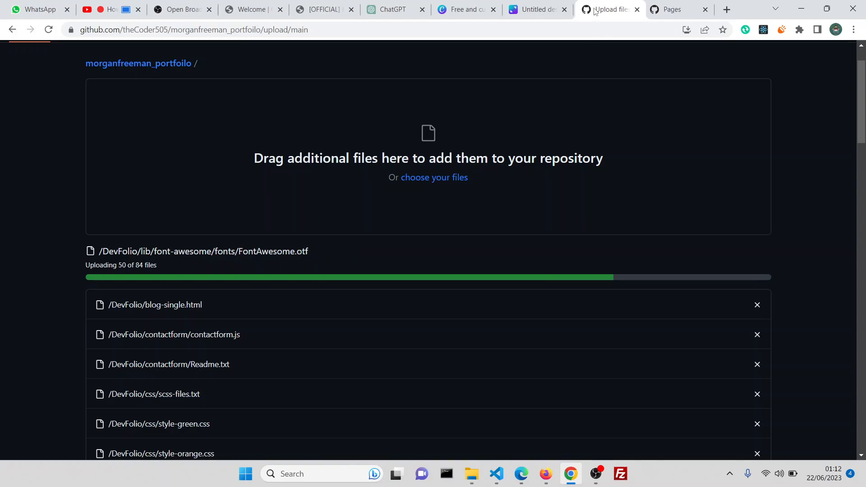
left_click(676, 9)
left_click(118, 393)
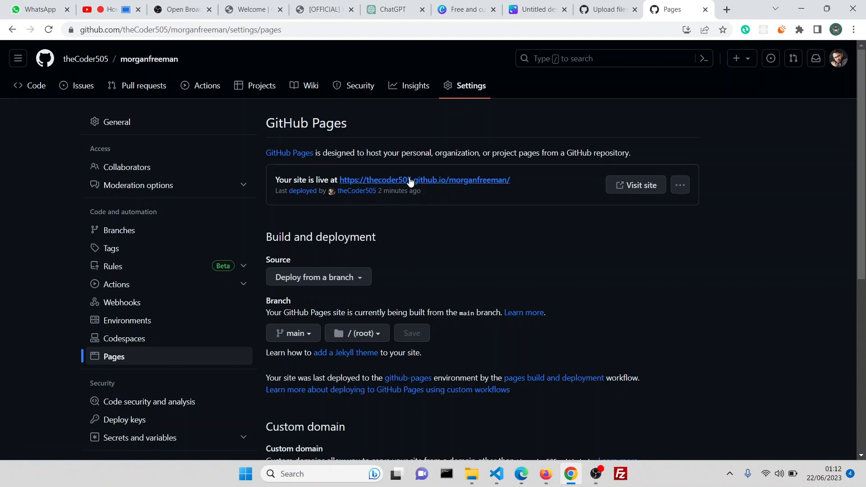
left_click(836, 62)
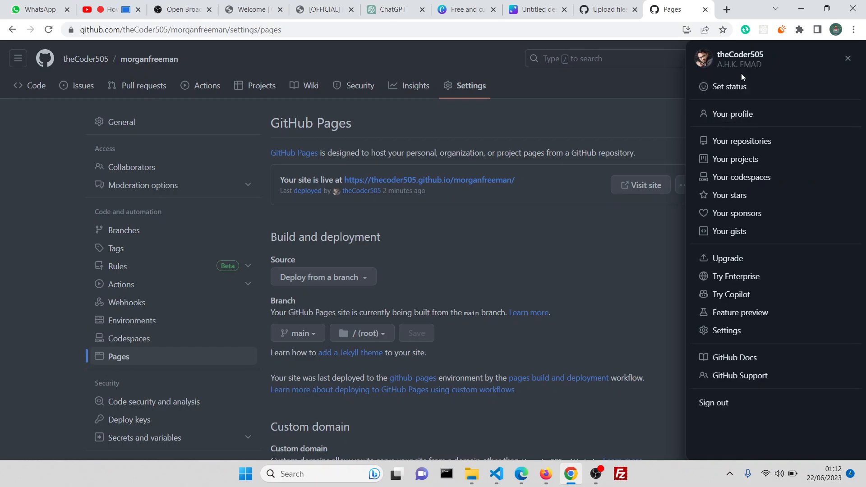
left_click(477, 256)
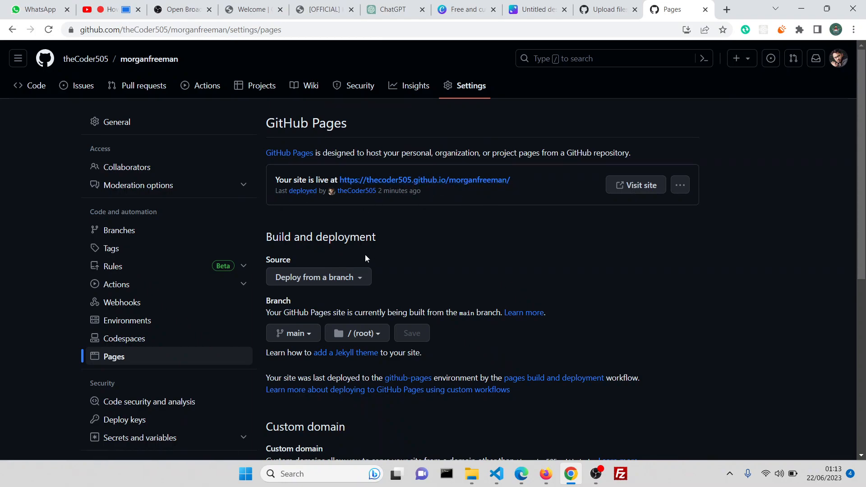
Open the live morganfreeman site from its Pages link and look through the whole home page
left_click(467, 180)
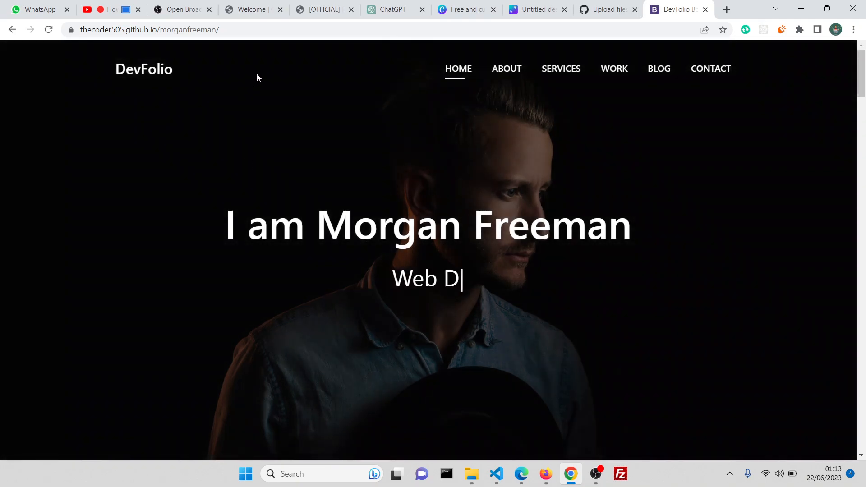
scroll(446, 212, "down", 18)
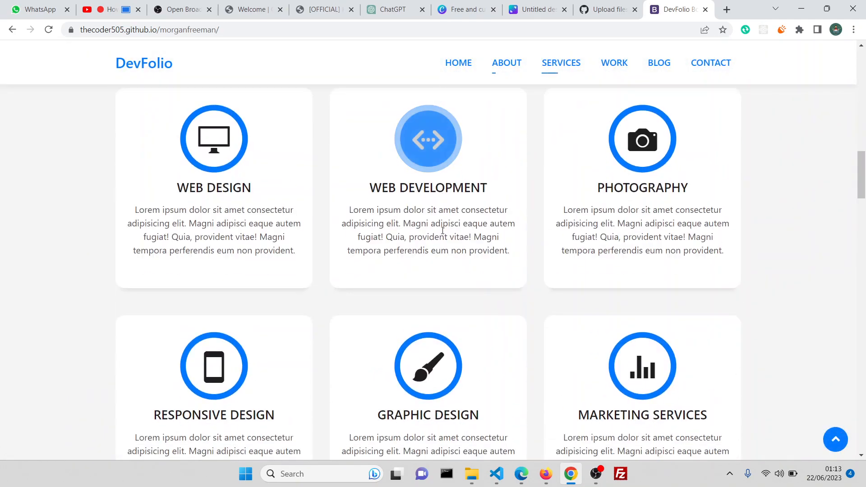
scroll(442, 232, "down", 20)
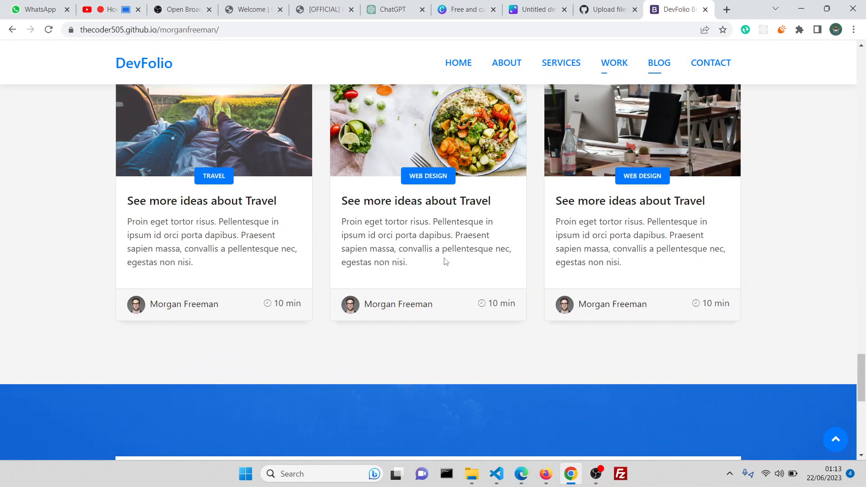
scroll(446, 280, "down", 8)
left_click_drag(861, 428, 862, 72)
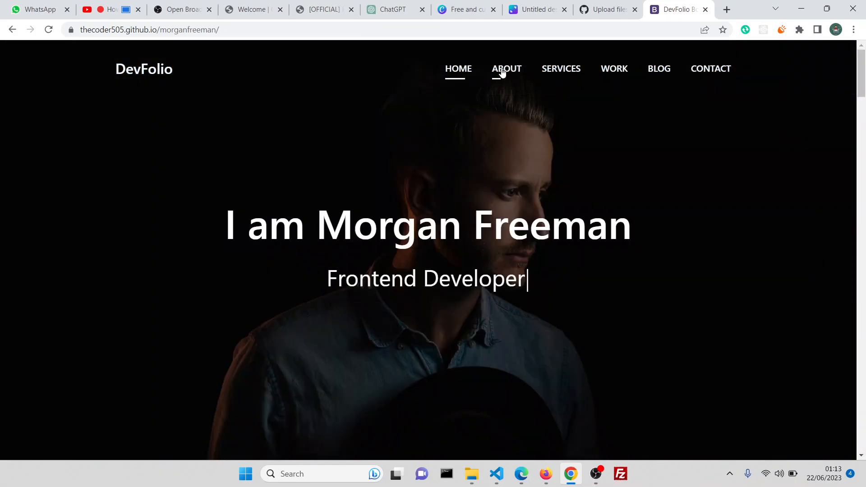
Visit the About, Services, Work and Blog sections of the live site through its navigation
left_click(502, 71)
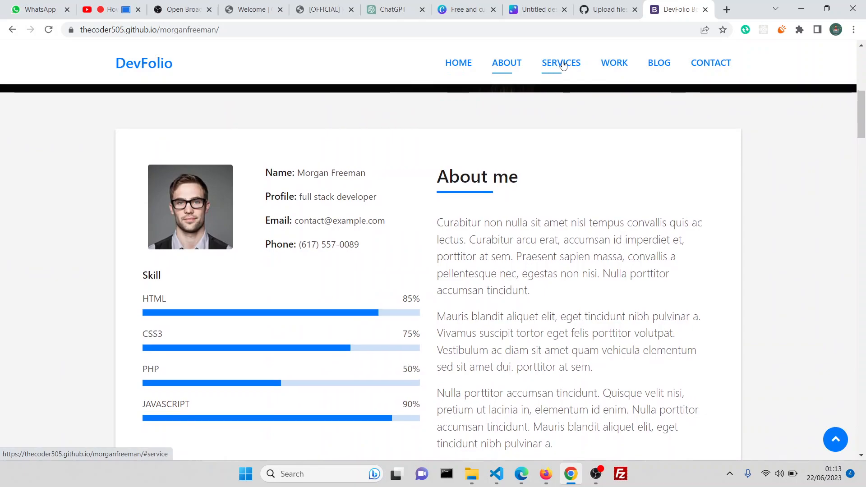
left_click(562, 66)
left_click(611, 64)
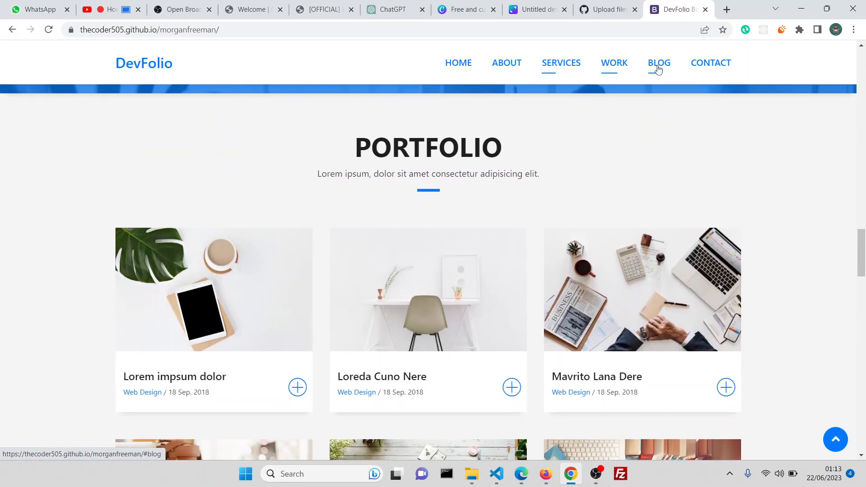
left_click(658, 67)
scroll(431, 383, "down", 3)
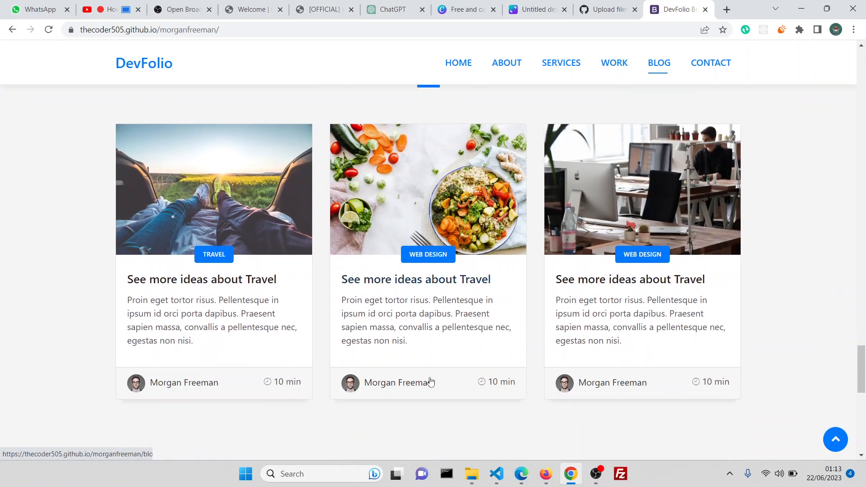
Open the middle "See more ideas about Travel" blog post, look through its details page and return to the home page
left_click(404, 270)
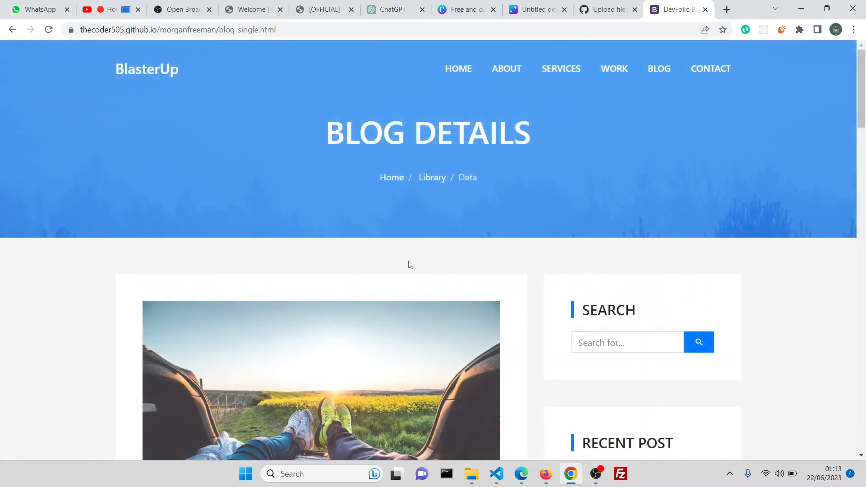
scroll(424, 237, "down", 8)
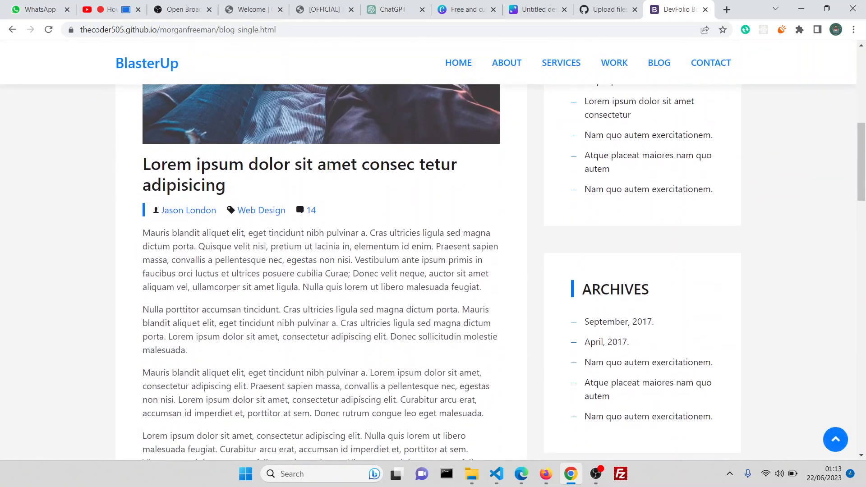
scroll(411, 235, "up", 8)
key("alt+Left")
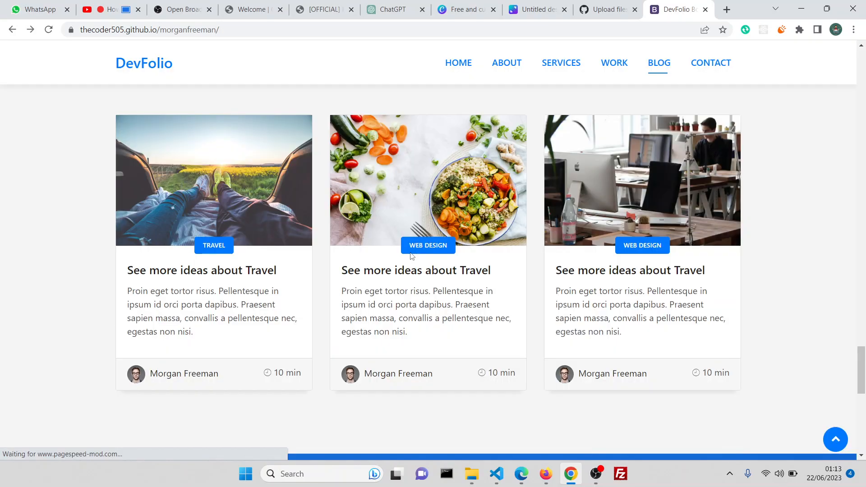
Go back up the home page to the About section and select the site's web address
scroll(407, 266, "up", 20)
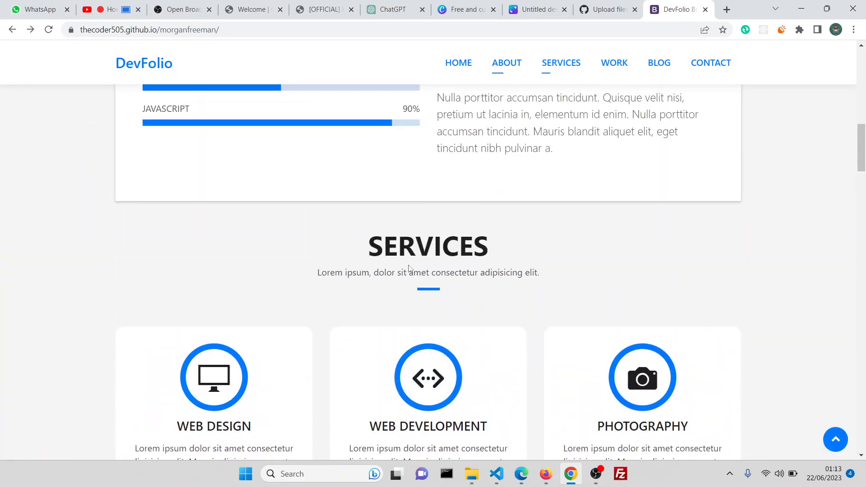
scroll(408, 268, "up", 8)
left_click(264, 27)
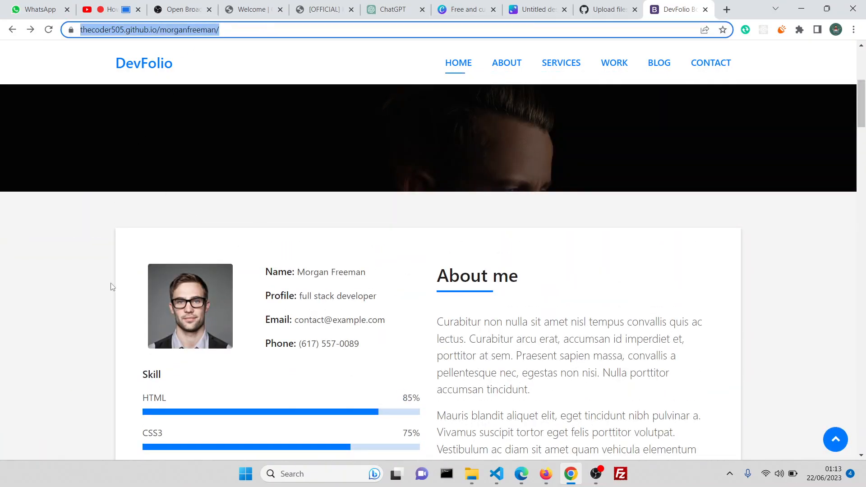
Return from the live site to the morganfreeman Pages settings and place that tab ahead of the morganfreeman_portfoilo upload page
scroll(444, 240, "up", 5)
left_click(599, 5)
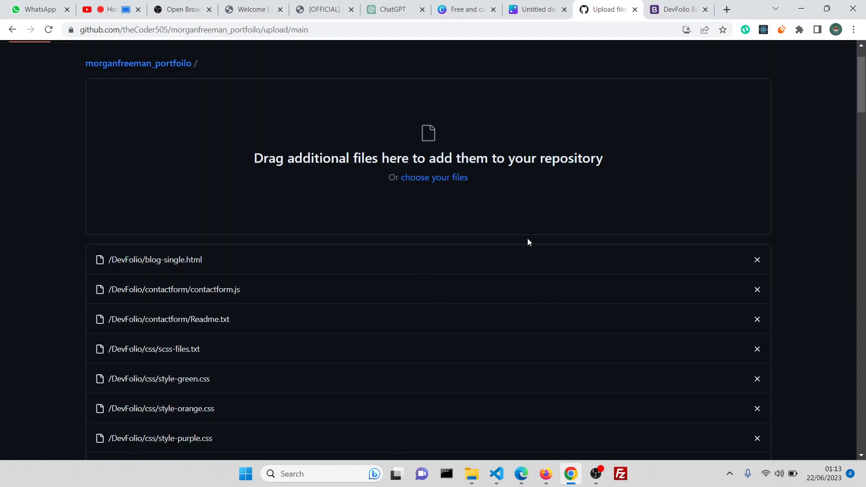
left_click(667, 10)
key("Return")
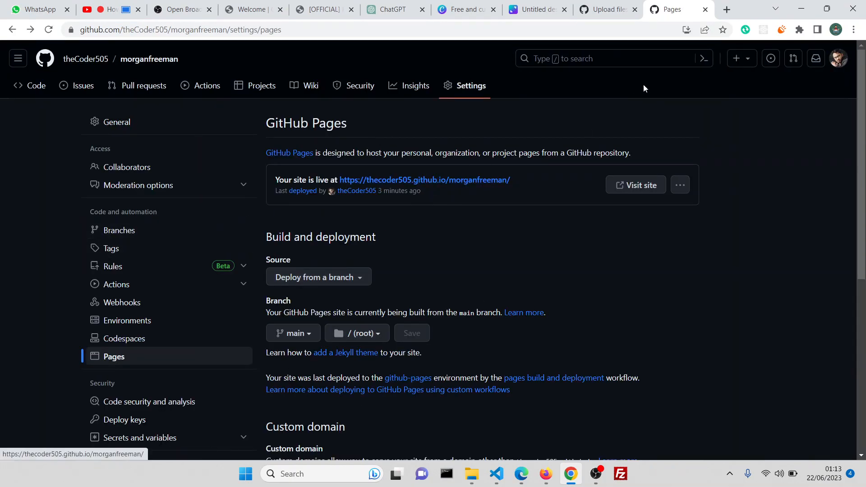
left_click_drag(668, 6, 598, 7)
left_click(661, 9)
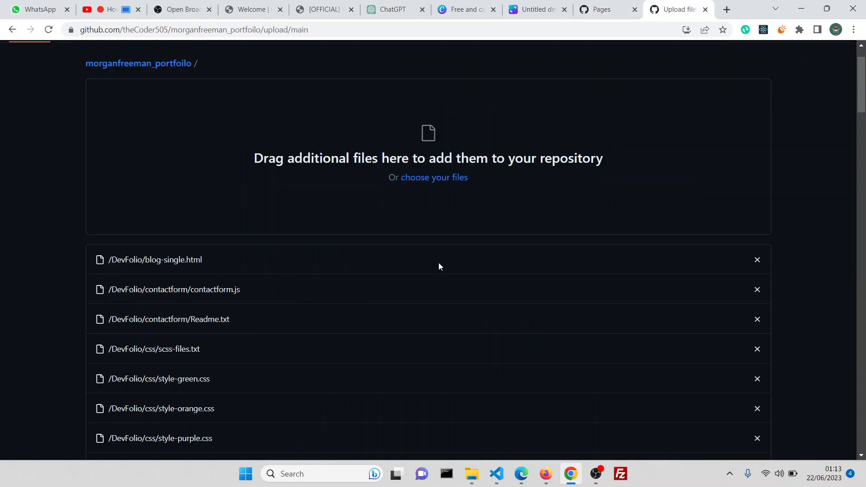
Review the files queued for morganfreeman_portfoilo and view the DevFolio folder inside its parent template folder in File Explorer
scroll(439, 266, "up", 2)
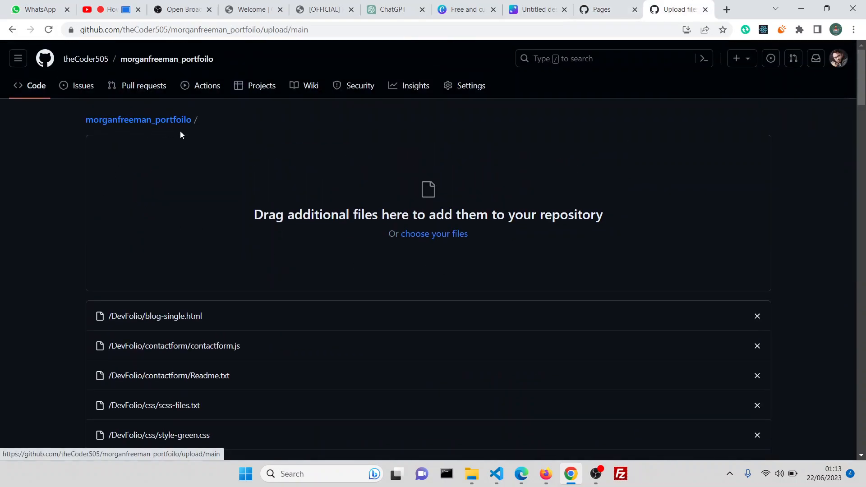
scroll(518, 282, "down", 3)
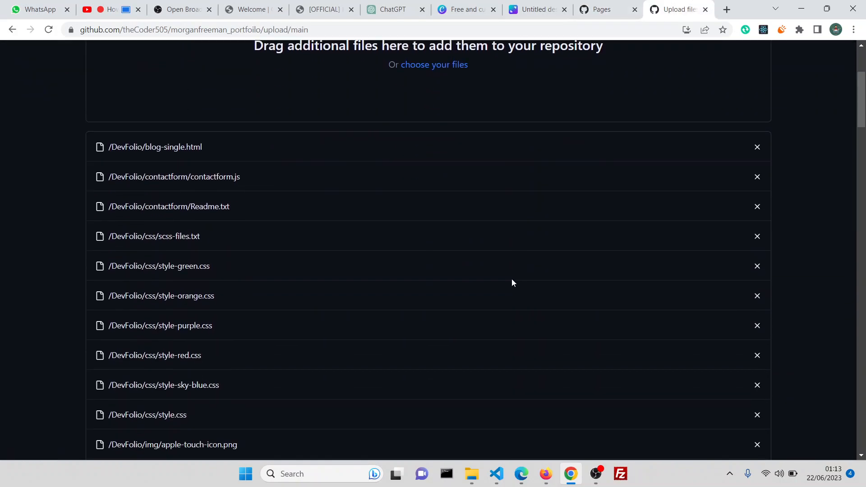
left_click(471, 472)
left_click(329, 160)
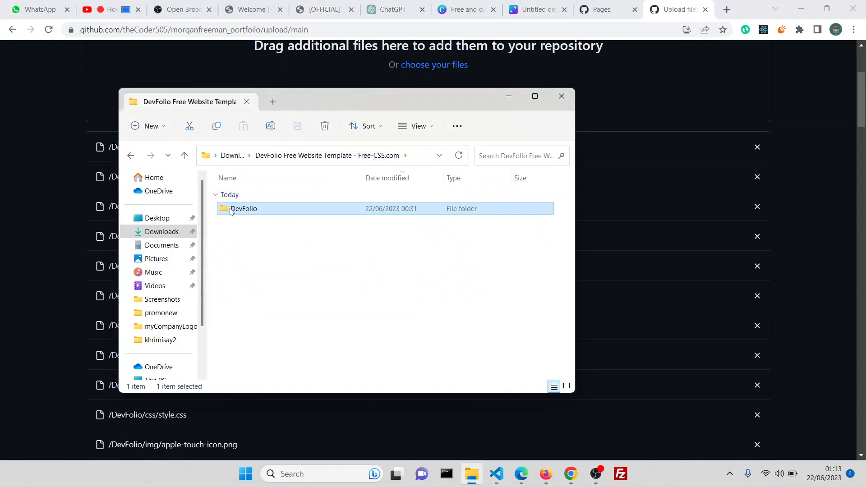
left_click(689, 152)
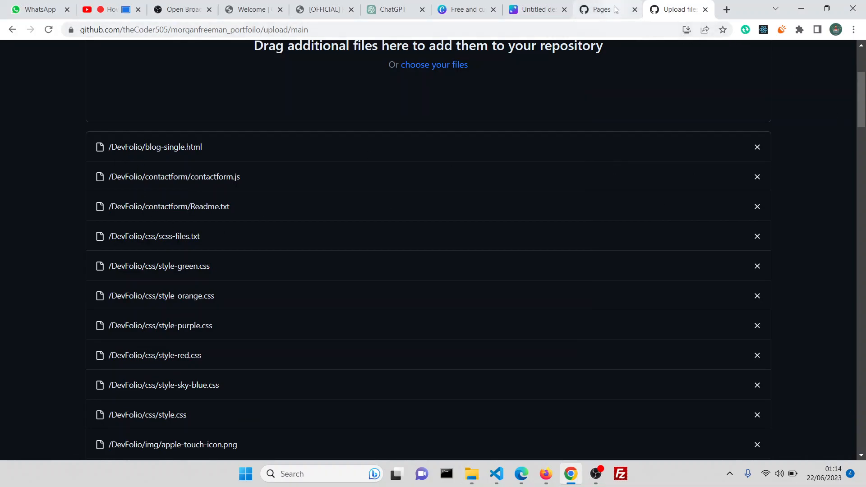
scroll(434, 250, "up", 3)
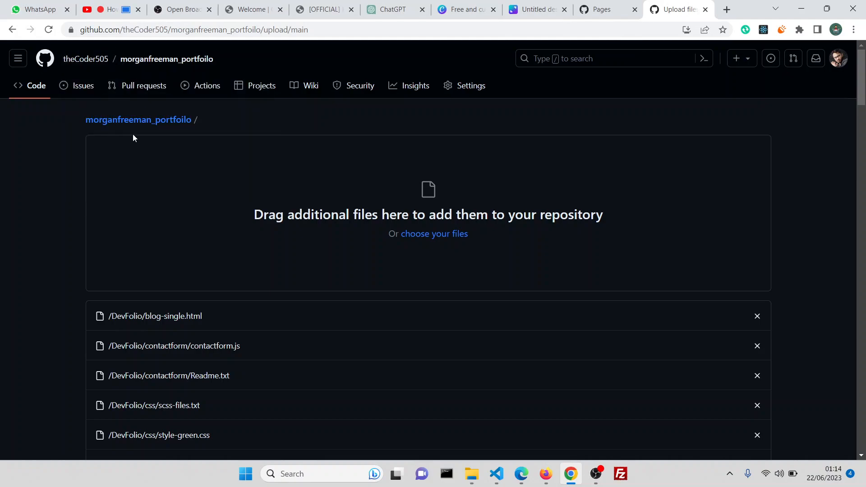
Commit the uploaded DevFolio files directly to the main branch with the message "1st commit"
scroll(54, 310, "down", 2)
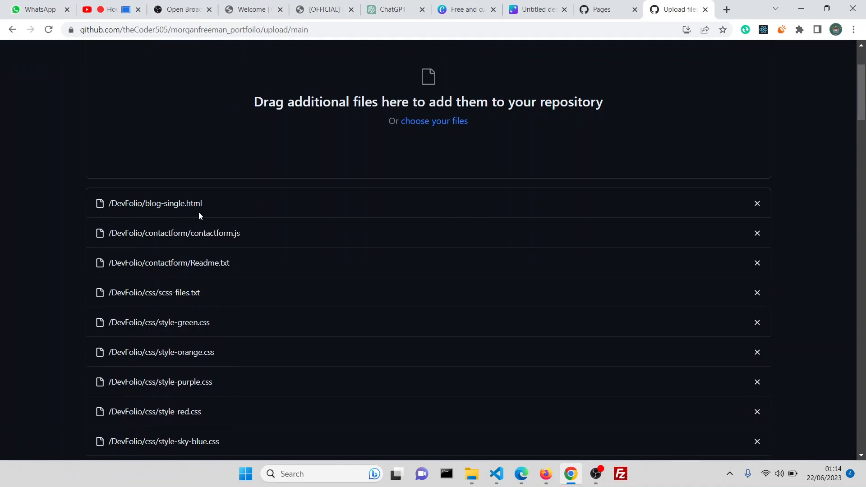
scroll(314, 226, "down", 20)
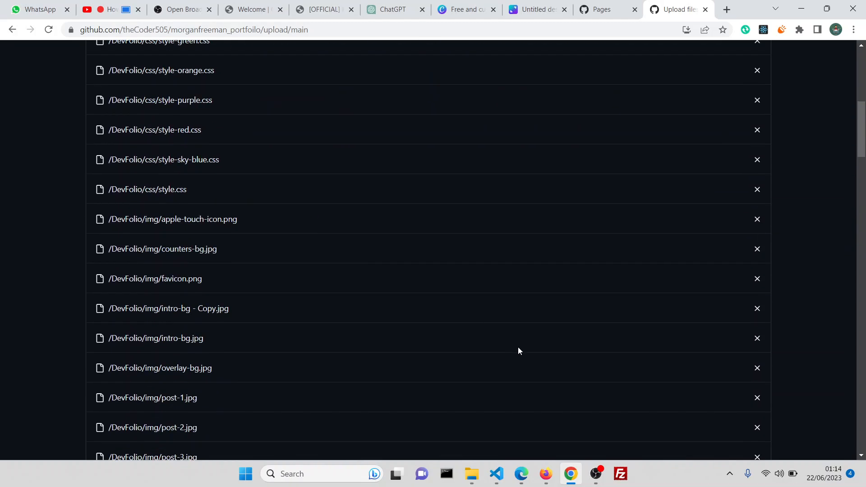
scroll(378, 395, "down", 15)
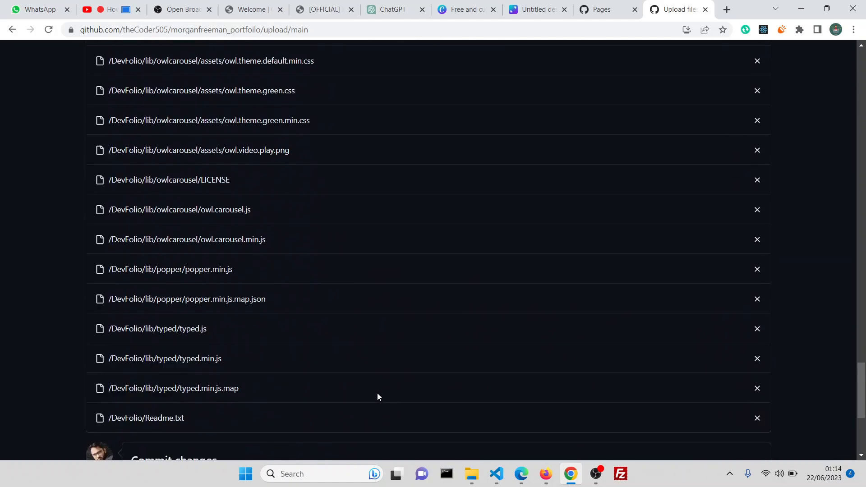
left_click(180, 227)
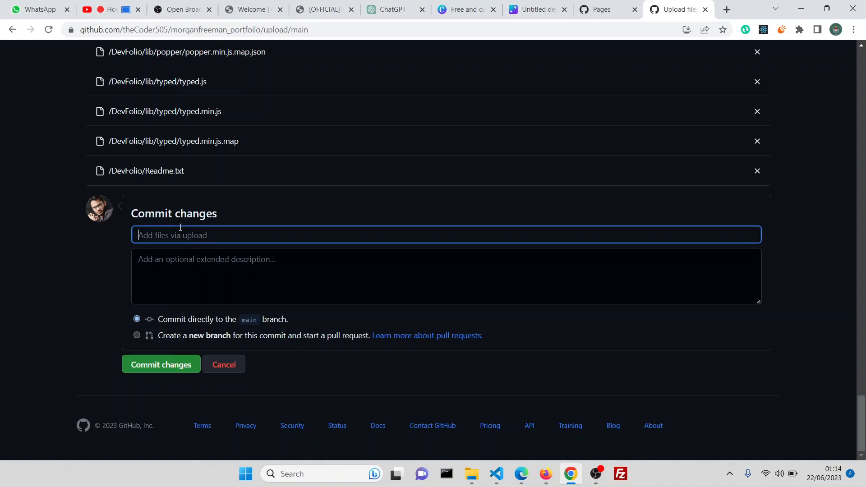
type("1st commit")
left_click(185, 248)
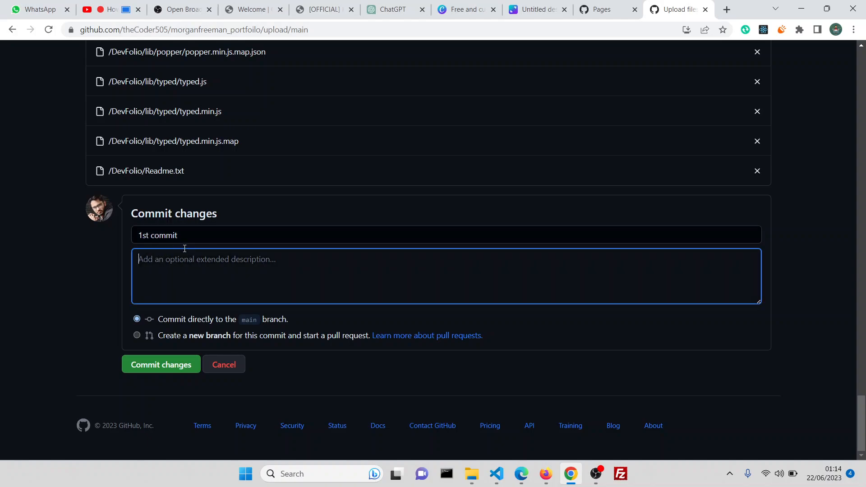
left_click(168, 374)
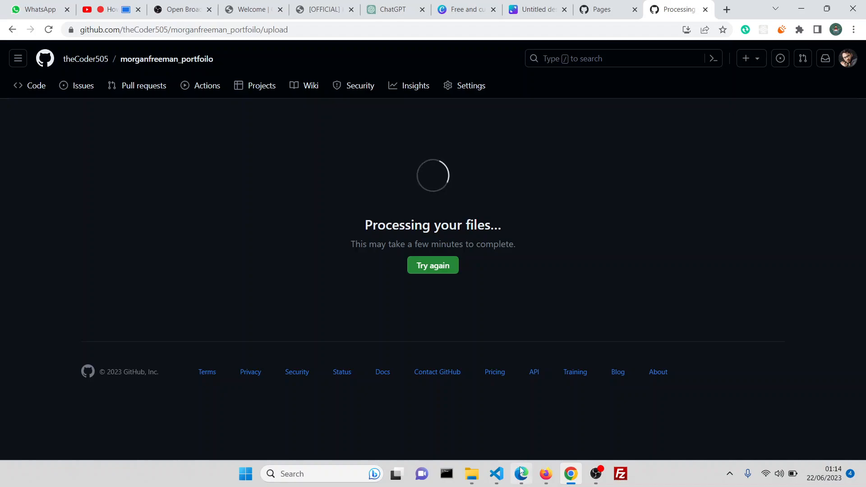
left_click(595, 474)
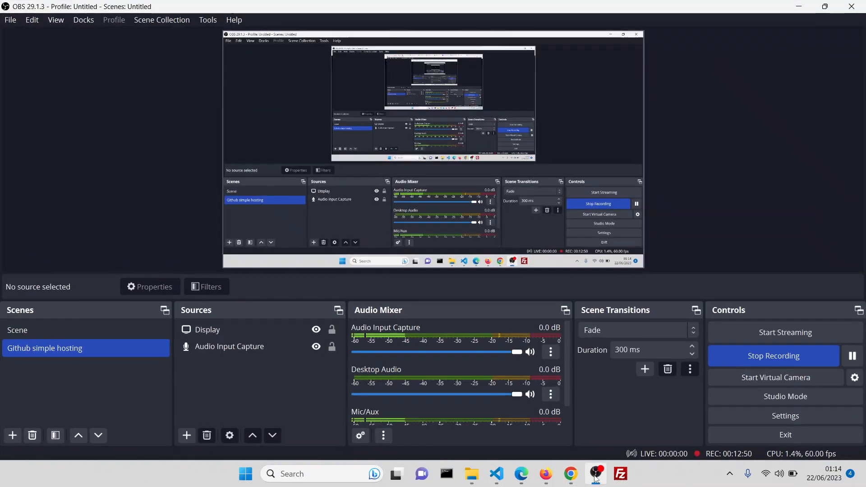
left_click(595, 476)
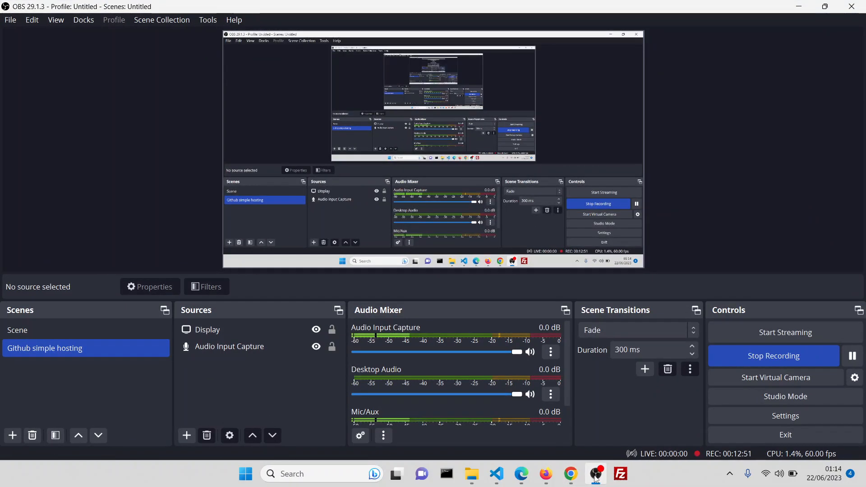
left_click(595, 477)
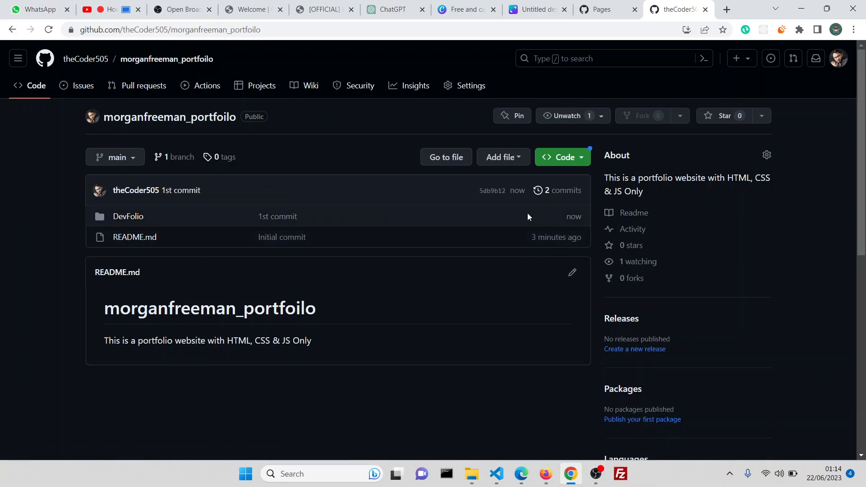
Enable GitHub Pages for morganfreeman_portfoilo, deploying from the main branch and the / (root) folder, and save it
left_click(475, 90)
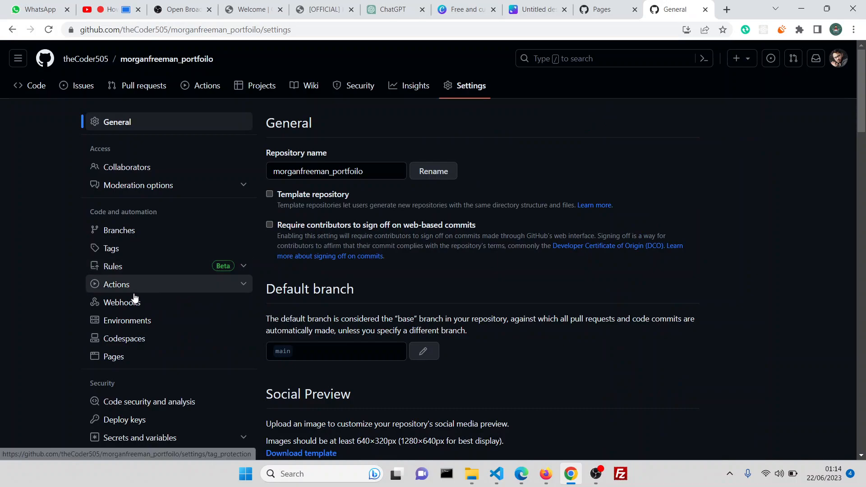
scroll(125, 322, "down", 1)
left_click(122, 300)
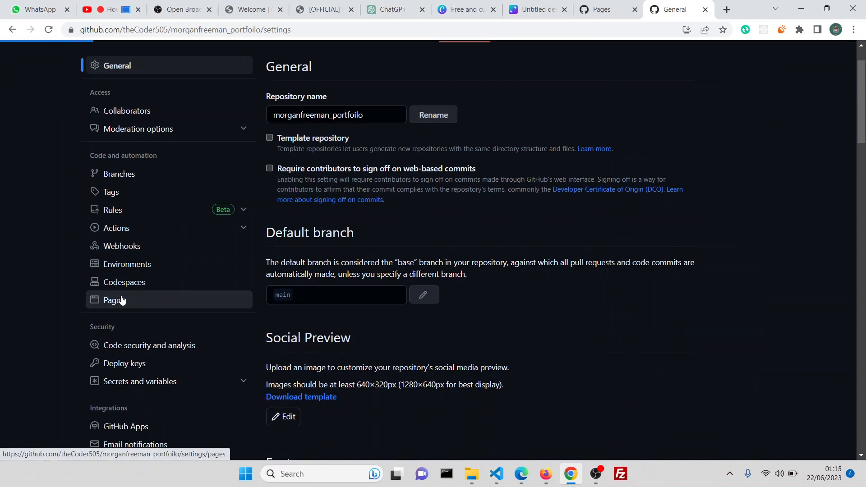
scroll(309, 251, "down", 1)
left_click(288, 231)
left_click(291, 300)
left_click(372, 232)
left_click(372, 231)
left_click(411, 229)
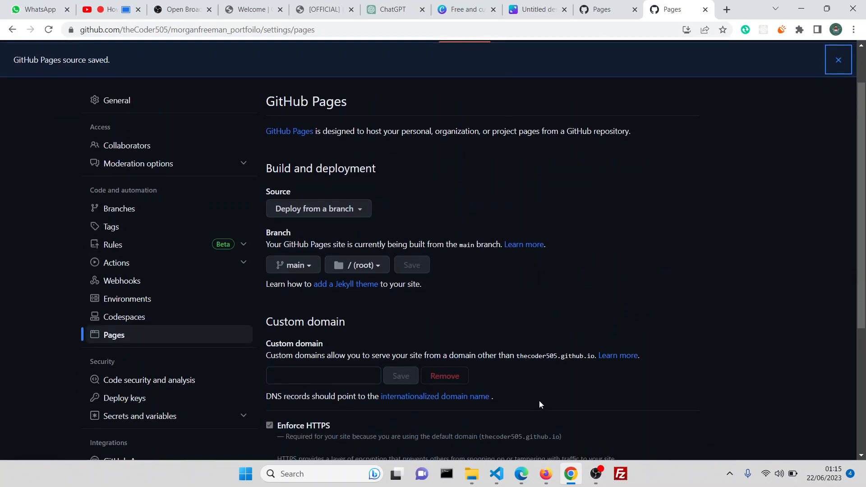
scroll(561, 282, "up", 1)
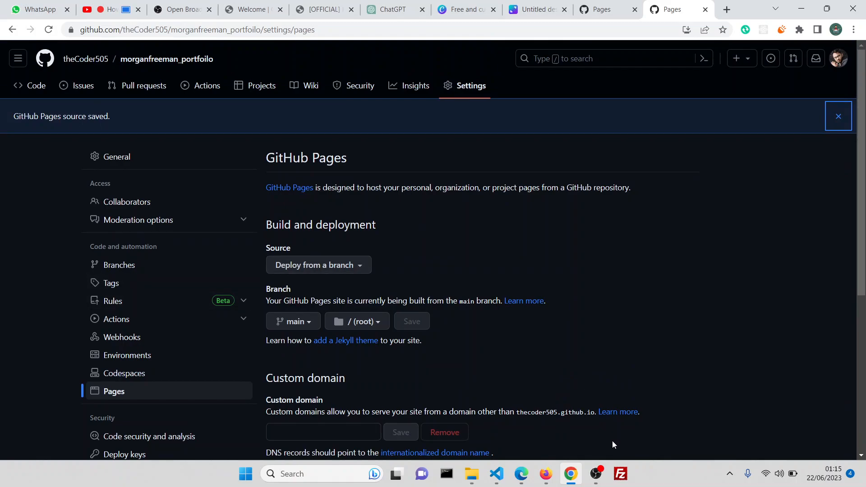
left_click(598, 478)
left_click(599, 479)
left_click(596, 474)
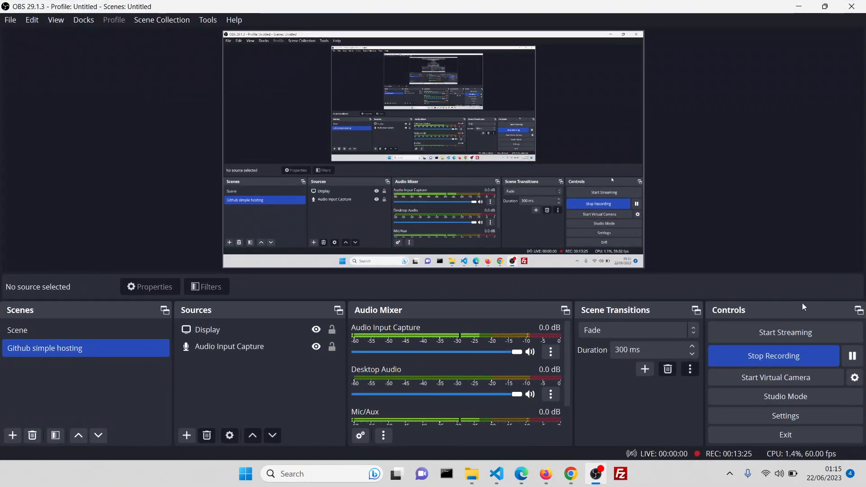
left_click(596, 475)
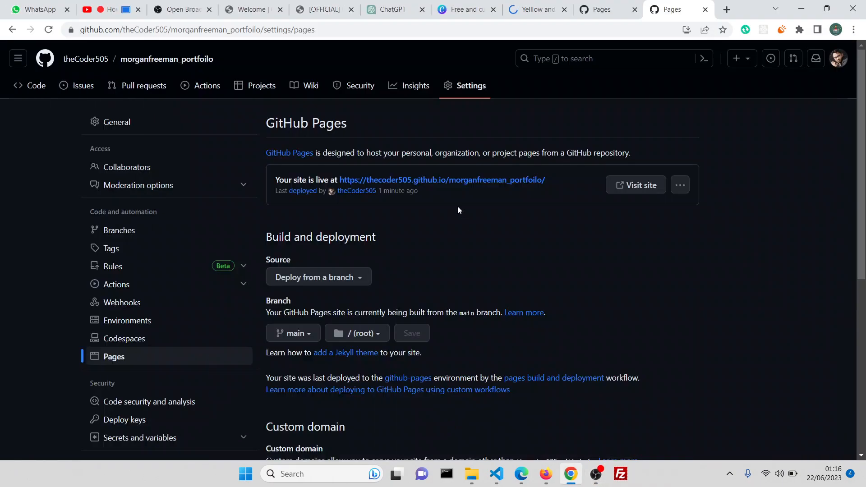
Open the live morganfreeman_portfoilo and morganfreeman sites from their Pages links and check the morganfreeman site's address
left_click(440, 182)
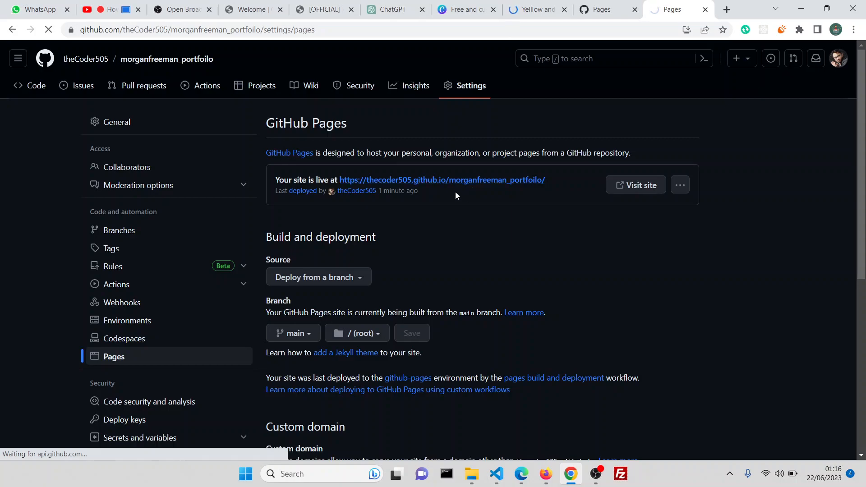
left_click(603, 8)
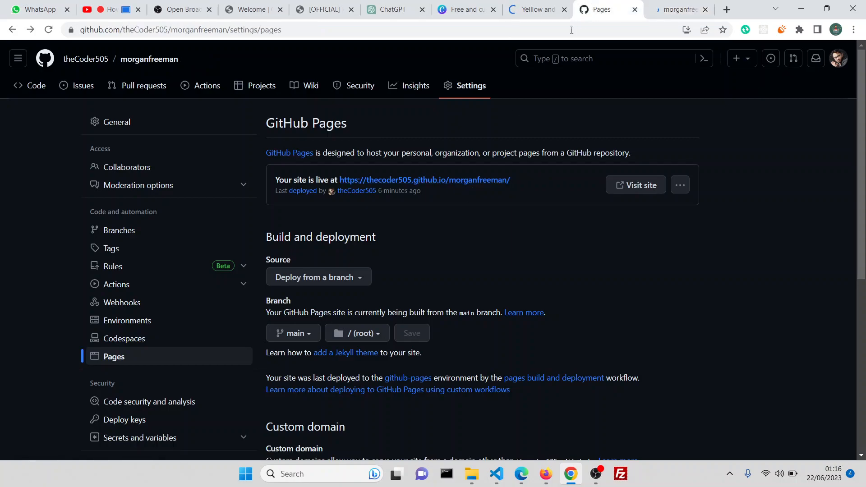
left_click(458, 180)
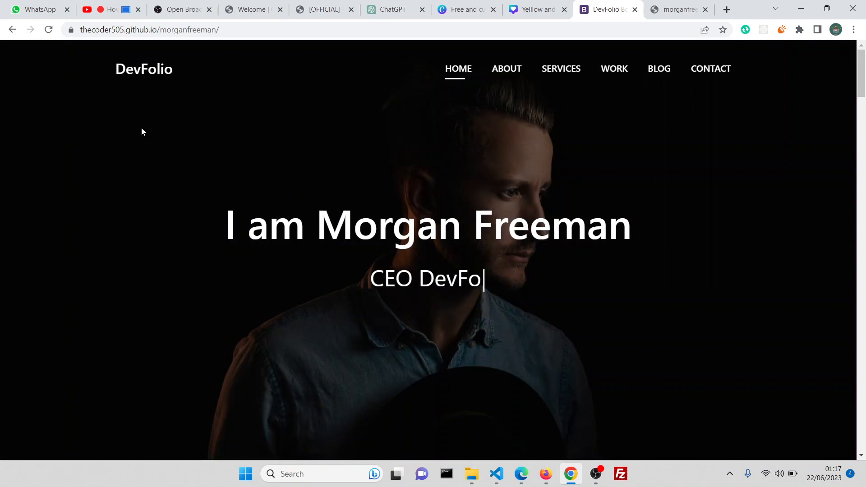
left_click(247, 29)
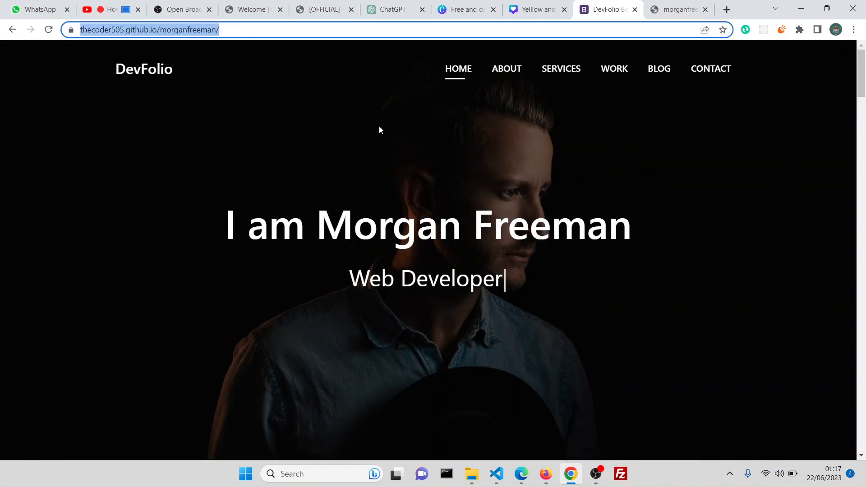
left_click(335, 124)
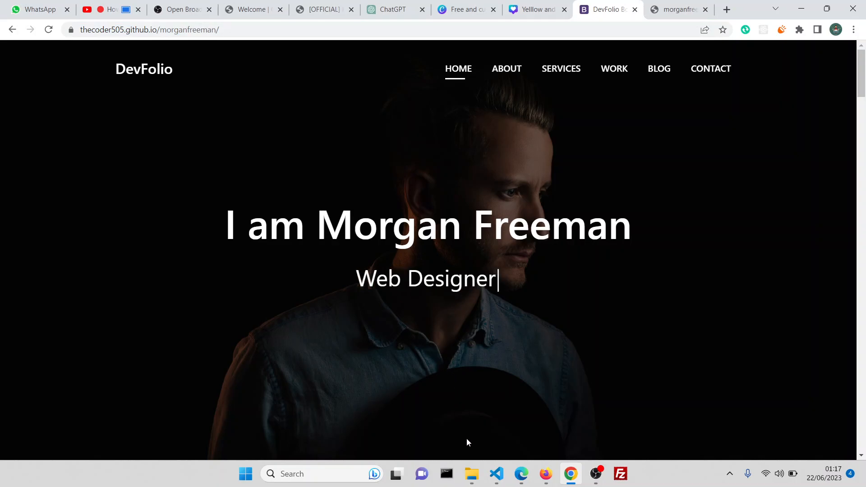
Open the local DevFolio folder in File Explorer to view the website files inside it, and return to the browser
left_click(473, 474)
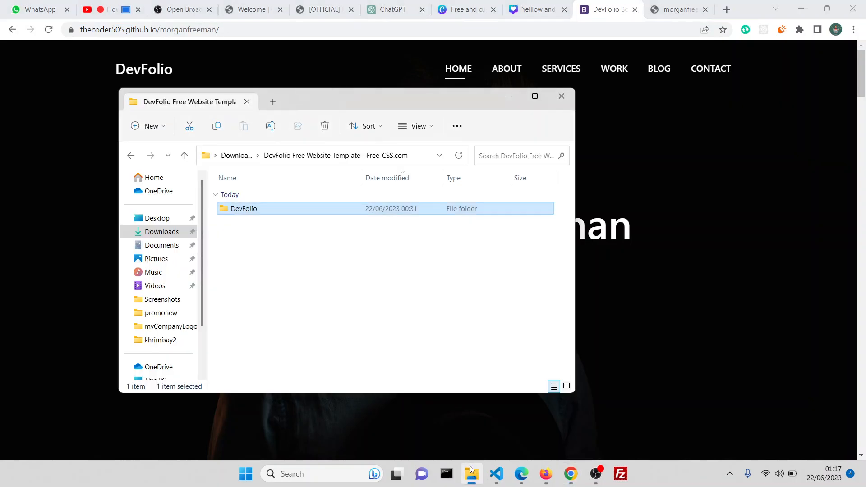
double_click(244, 207)
left_click(667, 146)
Examine the morganfreeman_portfoilo page's description text and compare the page with the live morganfreeman site and its address
left_click(653, 4)
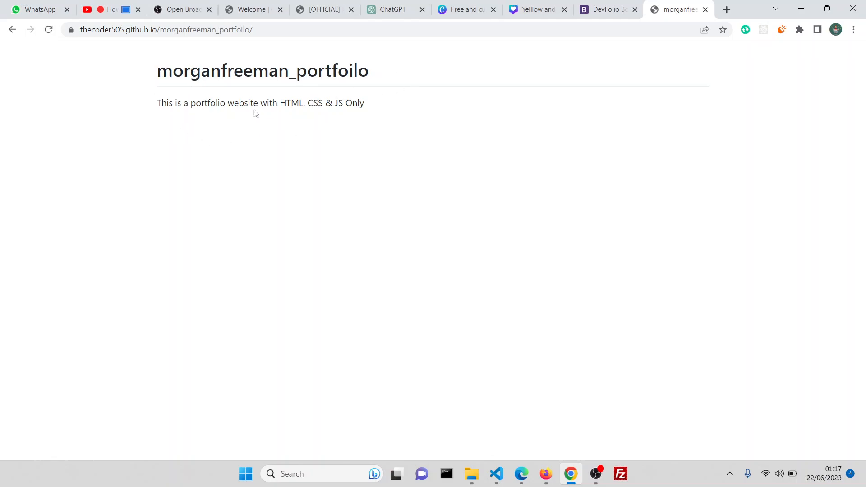
left_click_drag(152, 104, 201, 102)
left_click(402, 86)
left_click(607, 9)
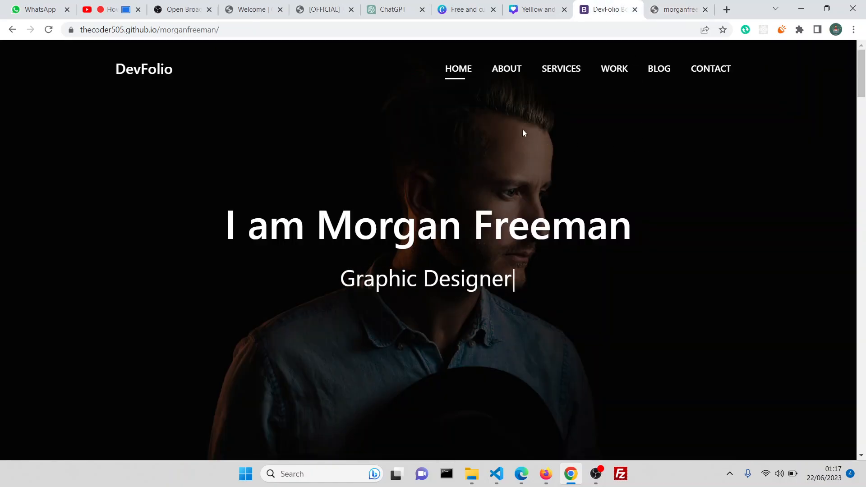
left_click(221, 30)
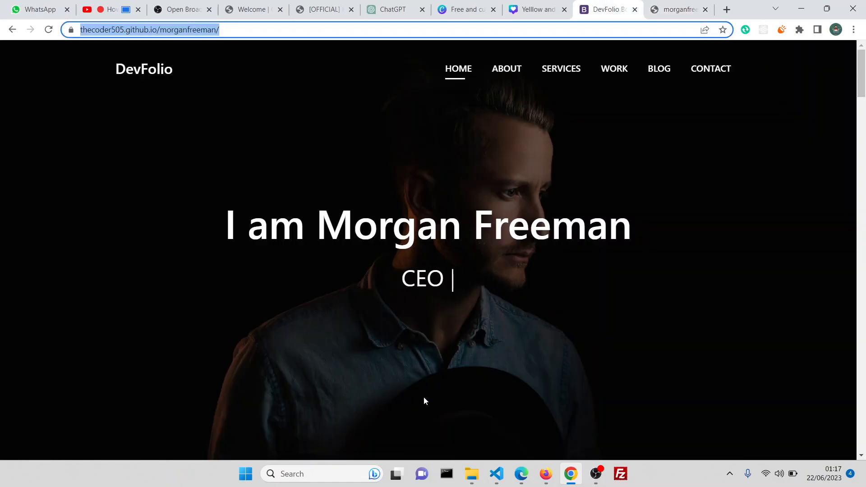
Compare the local DevFolio files with the morganfreeman_portfoilo site, and go back to the parent folder that holds DevFolio
left_click(477, 474)
left_click(666, 154)
left_click(666, 9)
left_click(330, 27)
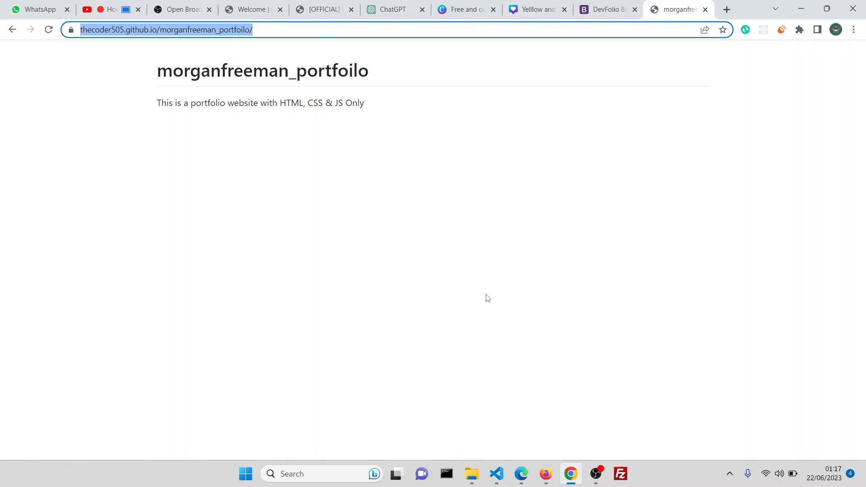
left_click(472, 473)
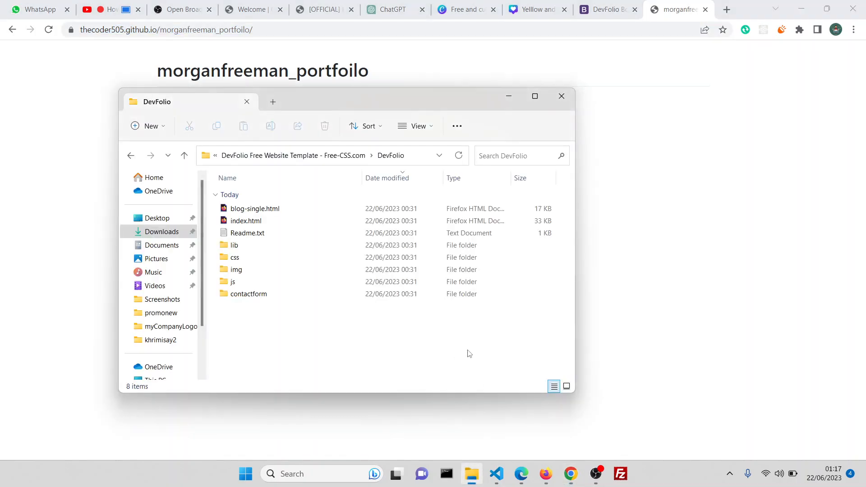
left_click(330, 153)
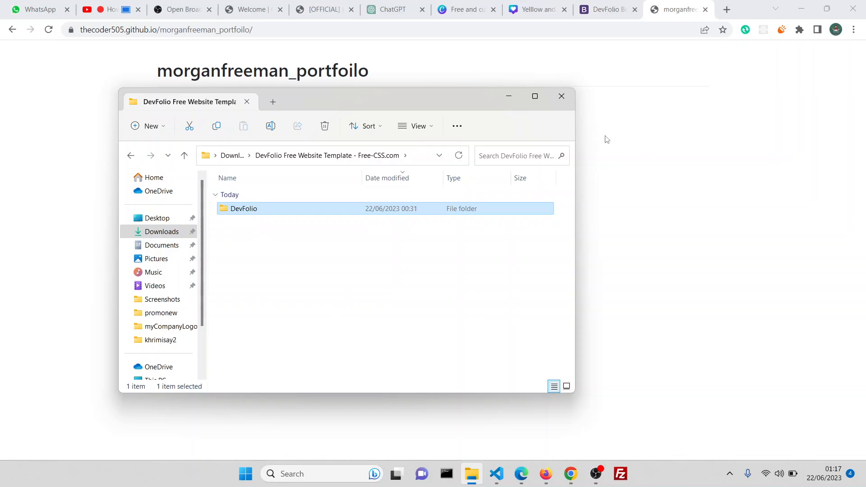
Check the website files inside the local DevFolio folder, return to its parent folder, and copy the DevFolio folder's name
double_click(331, 210)
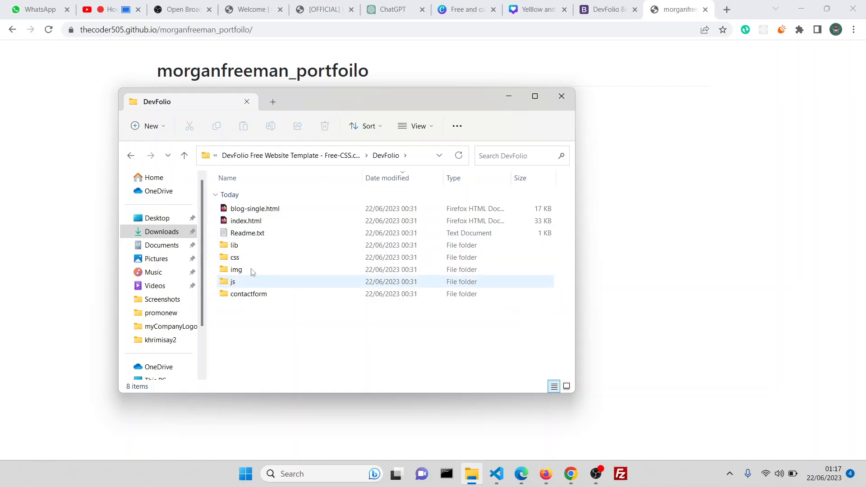
left_click(336, 157)
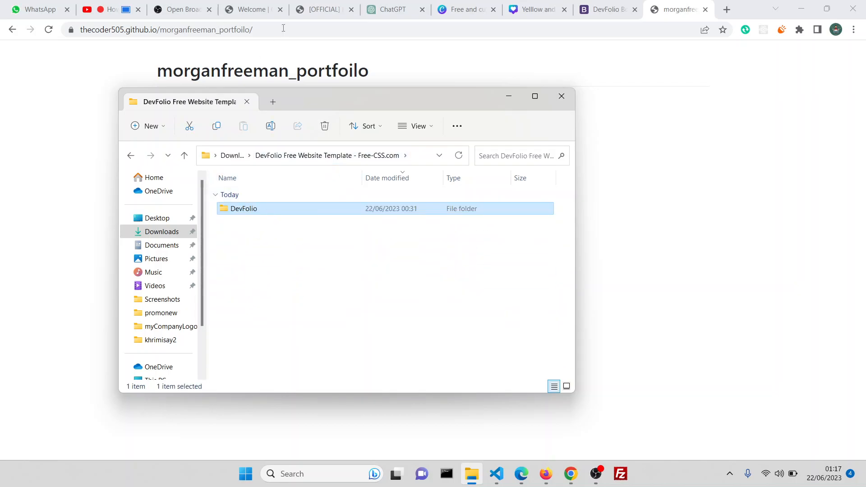
left_click(280, 30)
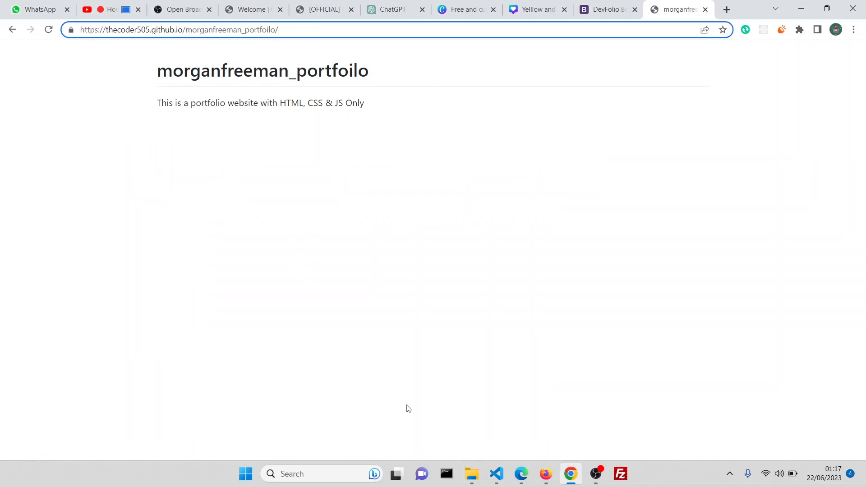
left_click(471, 474)
right_click(279, 213)
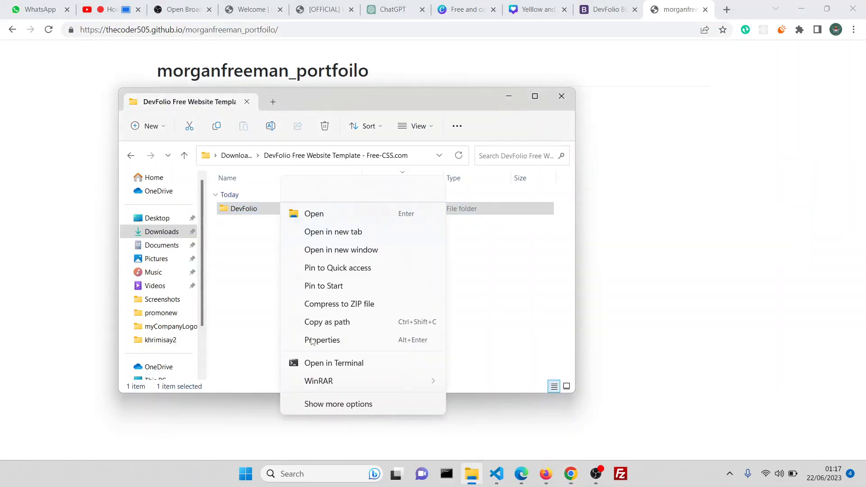
left_click(362, 376)
key("ctrl+c")
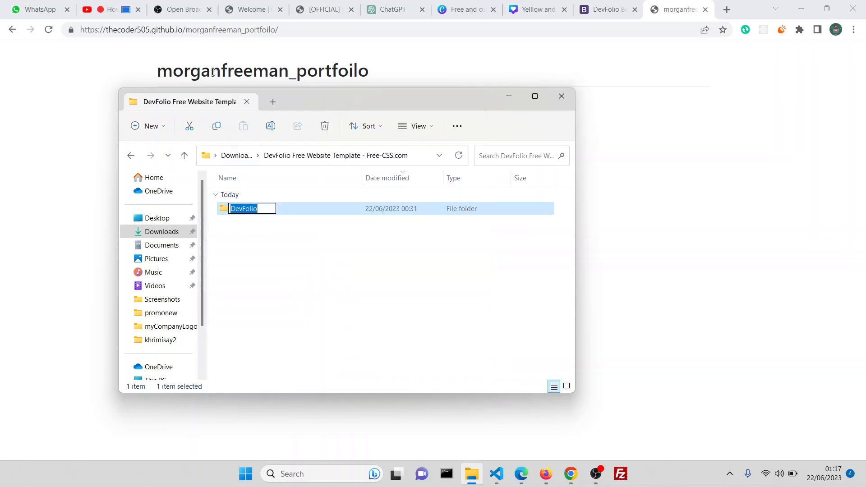
Load the morganfreeman_portfoilo site with DevFolio/index.html appended to its address, and minimize File Explorer
left_click(308, 28)
key("ctrl+v")
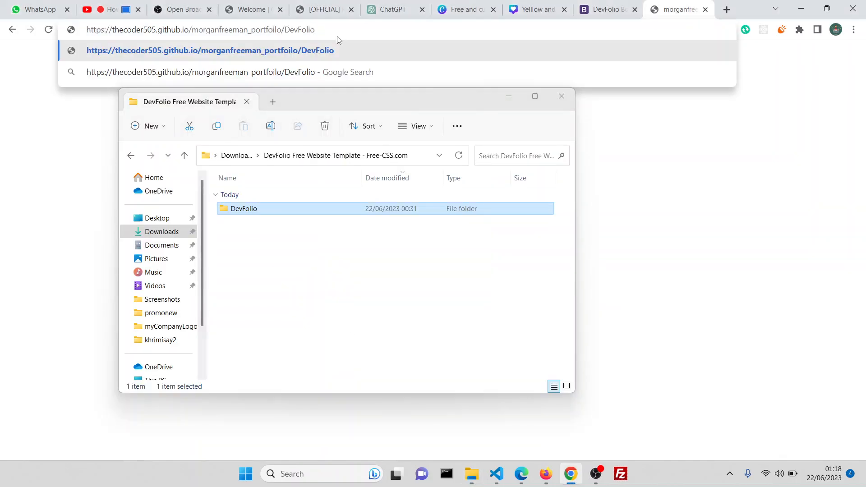
type("/inde")
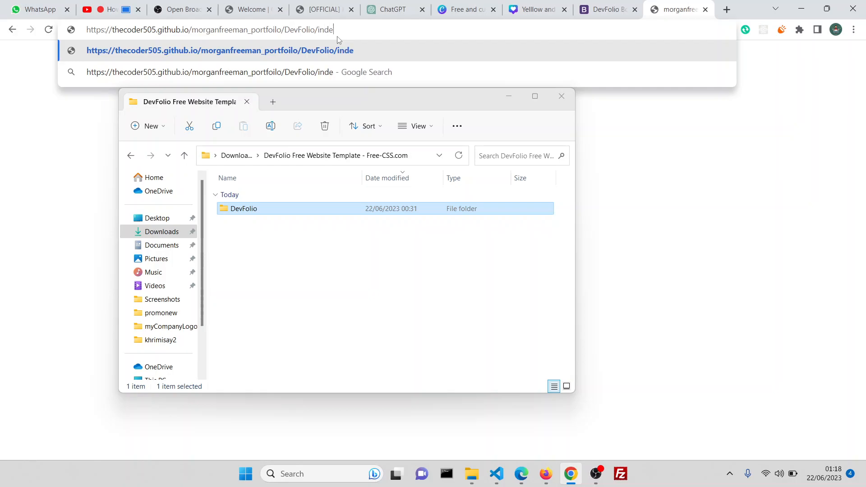
type("x.html")
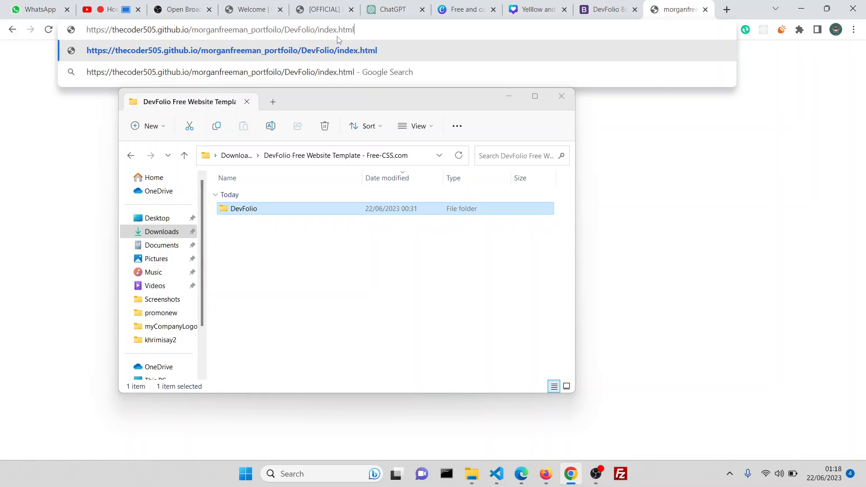
key("Return")
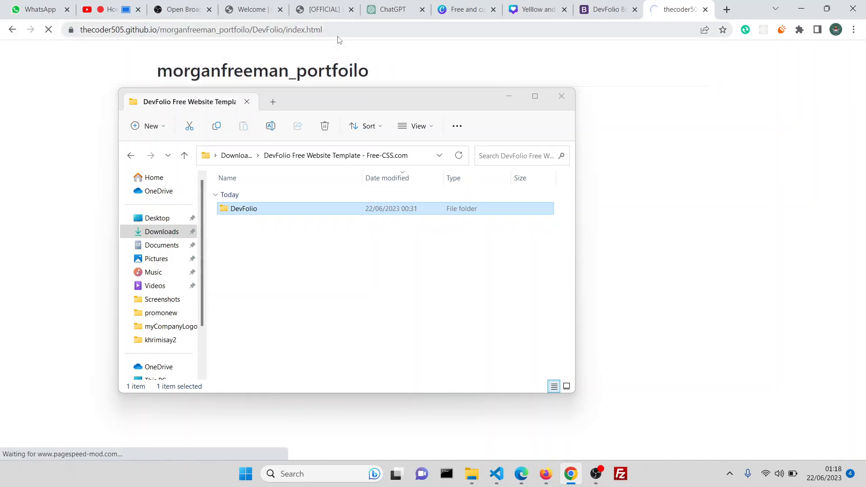
left_click(511, 96)
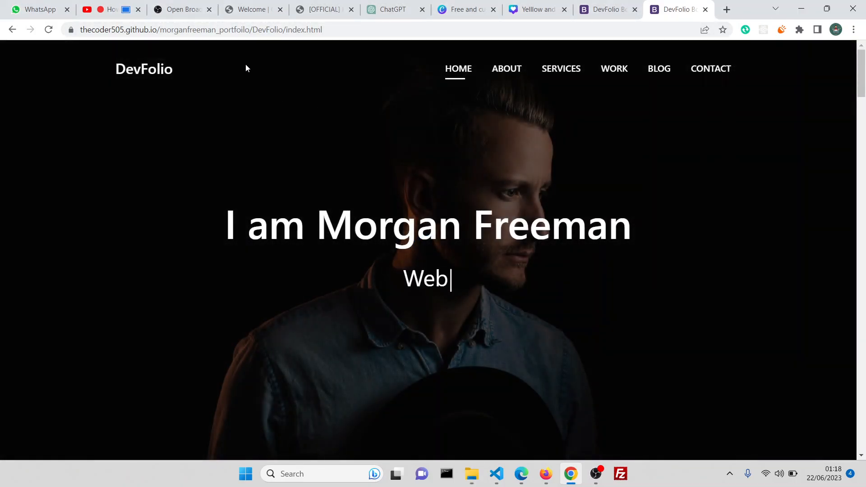
Look over the loaded portfolio page and examine the DevFolio folder part of its address
scroll(378, 214, "down", 6)
scroll(378, 214, "up", 6)
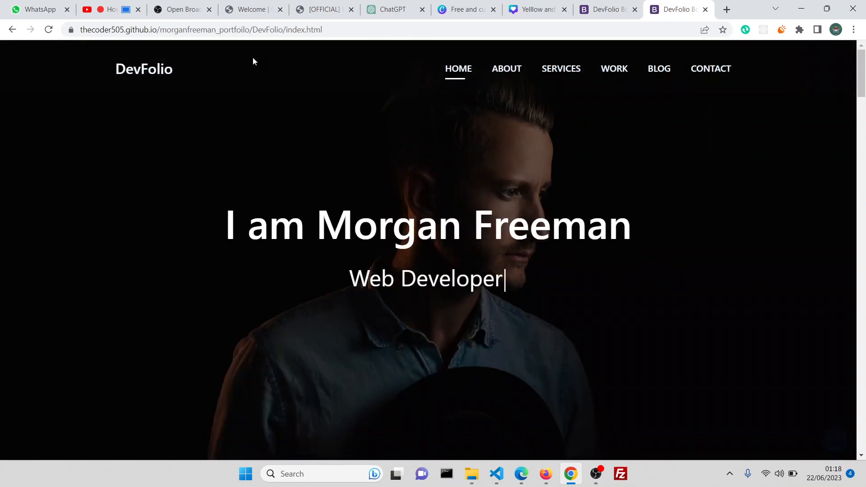
left_click(247, 31)
left_click(249, 31)
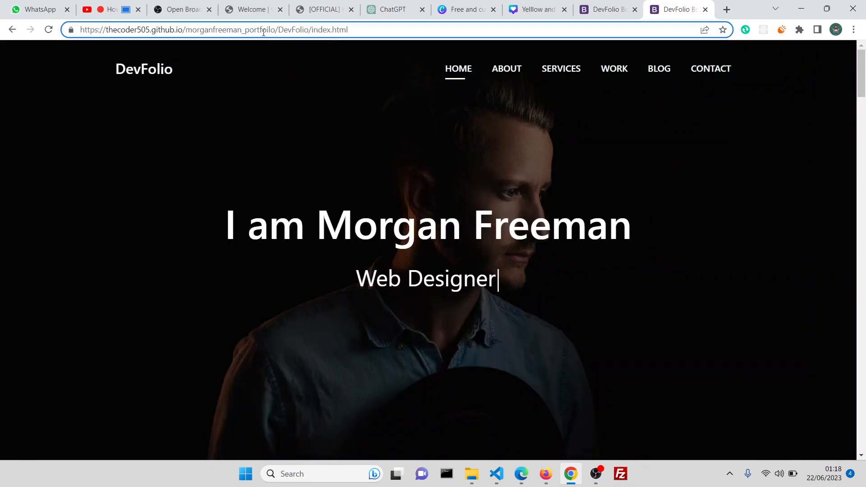
double_click(293, 30)
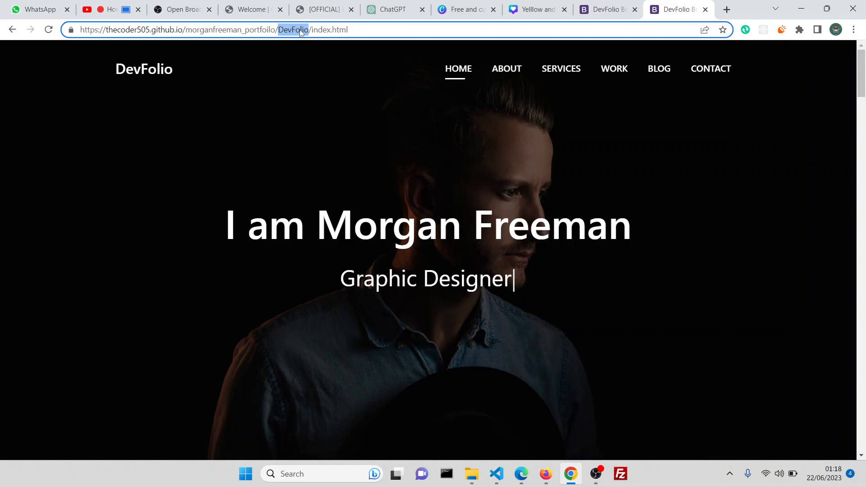
Remove /index.html from the address and load the morganfreeman_portfoilo/DevFolio page
left_click_drag(348, 30, 313, 30)
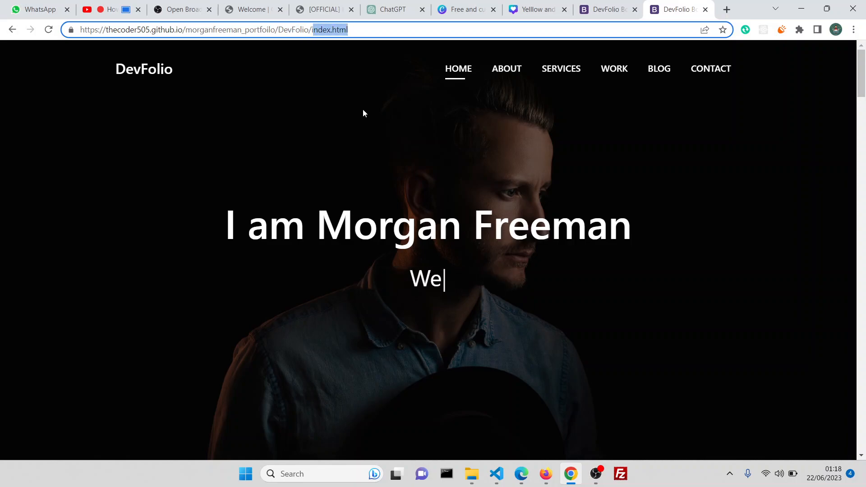
key("BackSpace")
key("BackSpace")
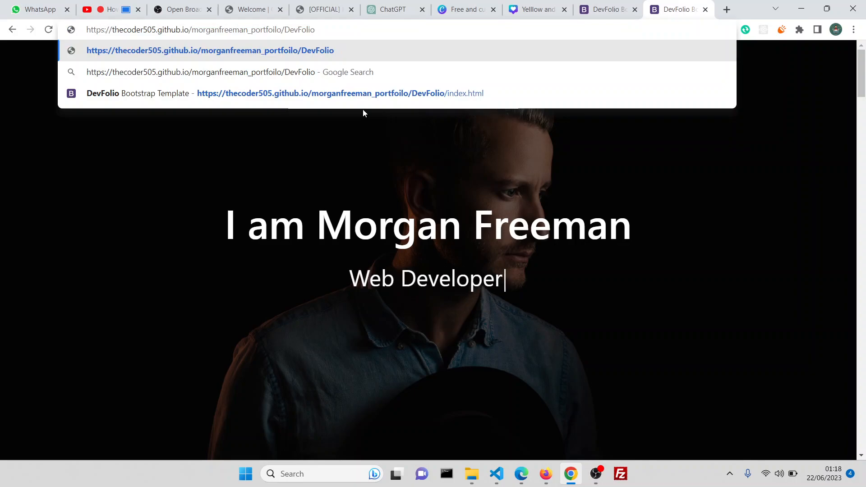
key("Return")
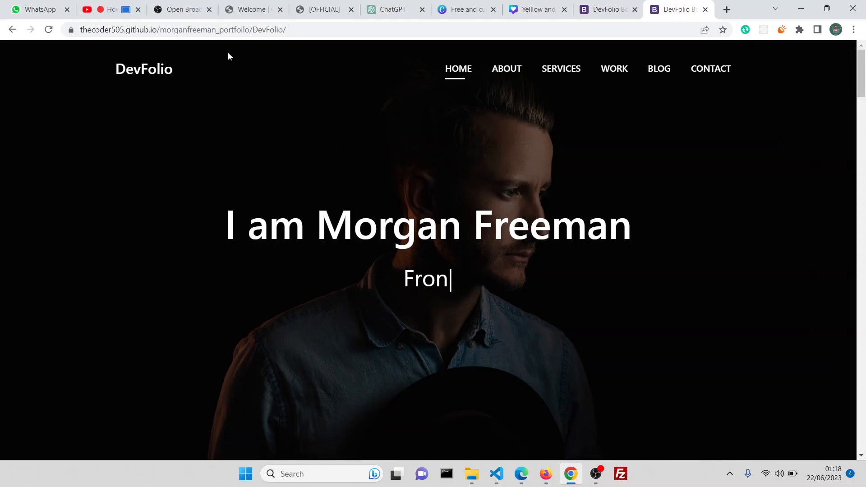
Browse the portfolio page's sections, and enlarge and close the Studio Lena Mado image
scroll(507, 216, "down", 15)
scroll(507, 216, "up", 5)
scroll(507, 215, "down", 20)
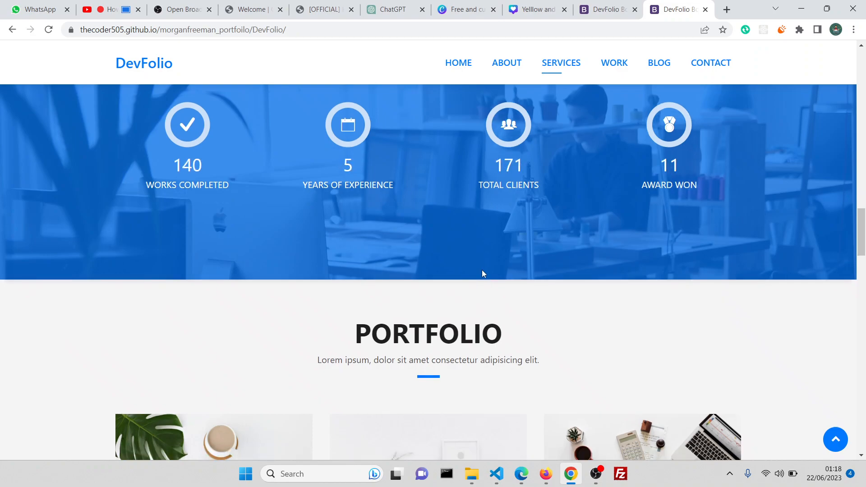
scroll(482, 274, "down", 5)
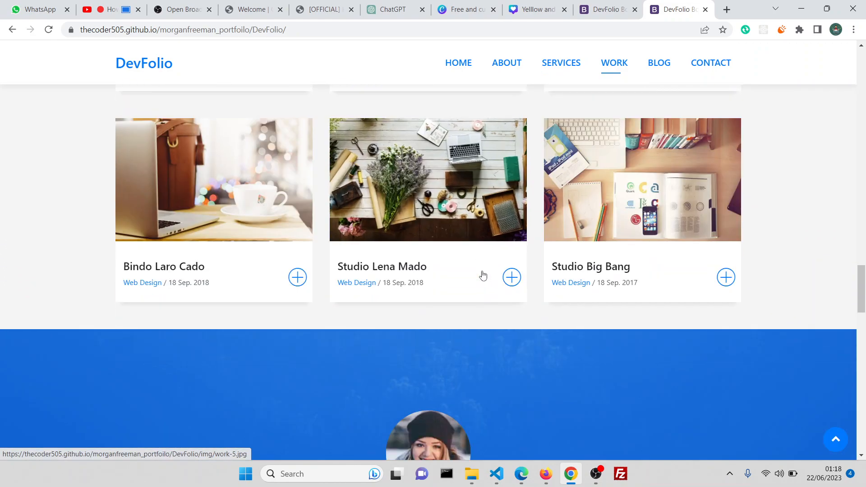
left_click(403, 269)
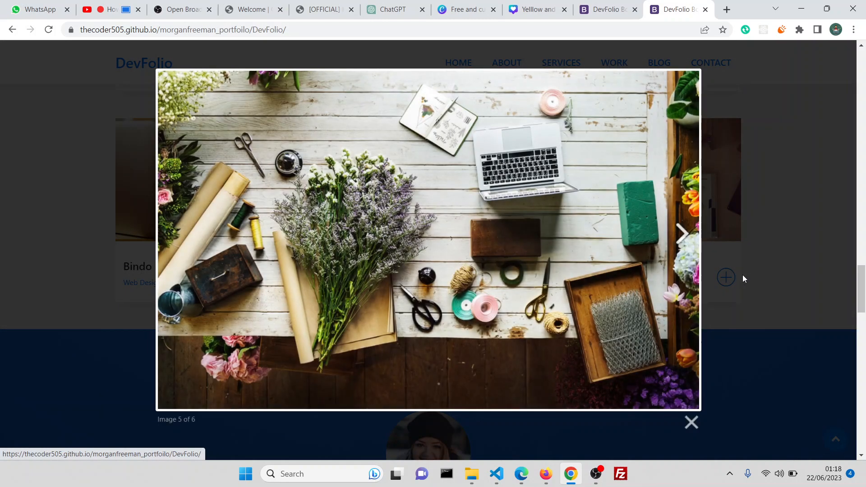
left_click(763, 321)
scroll(405, 293, "up", 15)
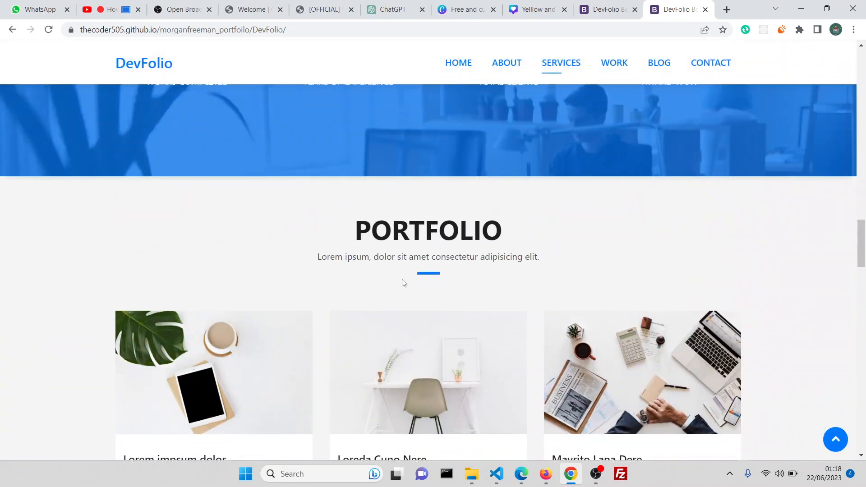
scroll(402, 279, "up", 6)
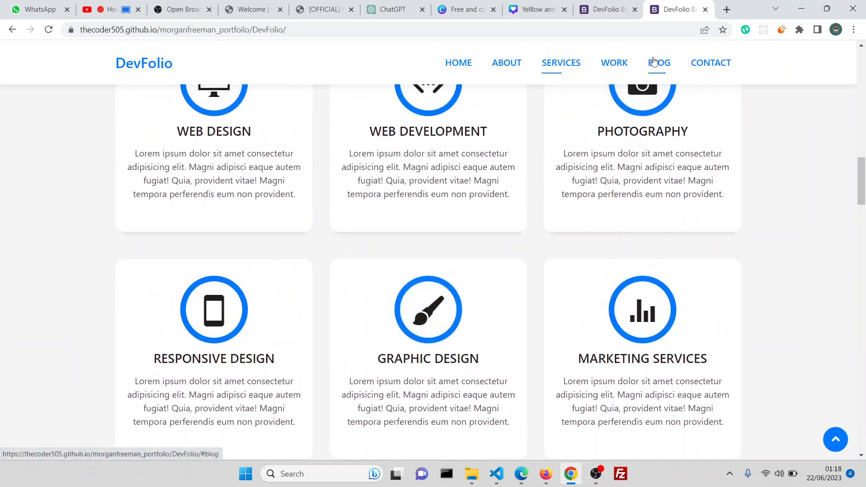
Open the middle post in the Blog section, read through its details page, and return to the page's beginning
left_click(654, 61)
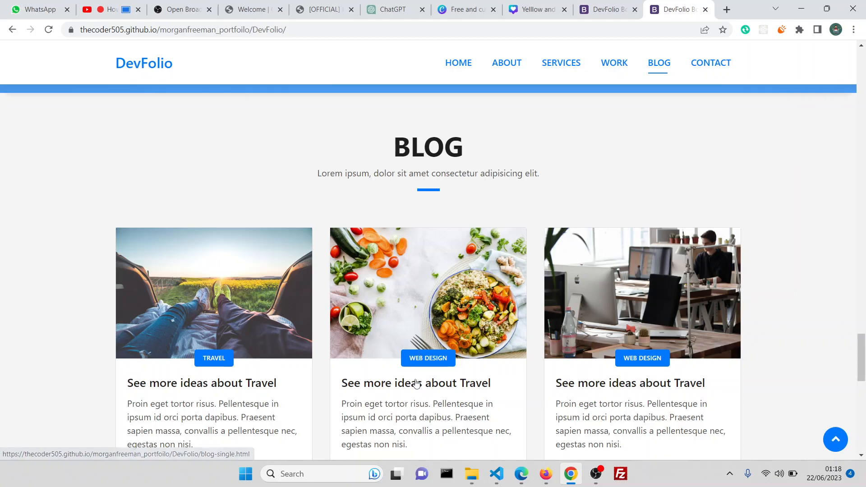
left_click(416, 383)
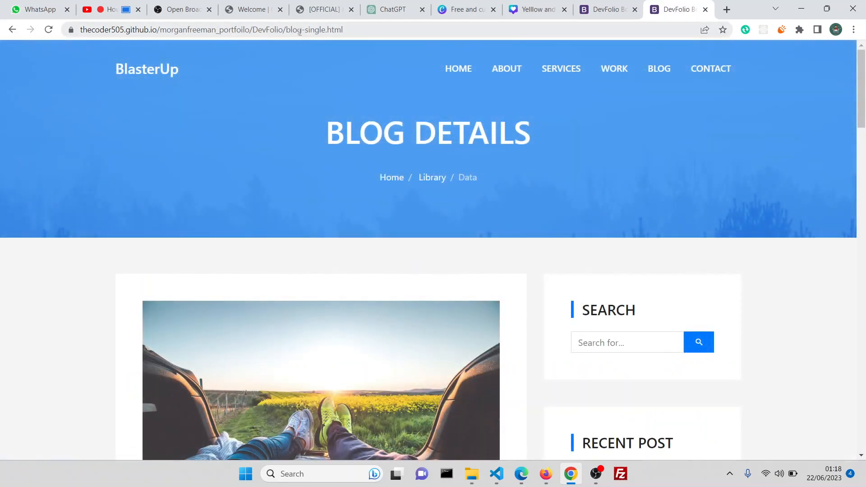
scroll(432, 210, "down", 15)
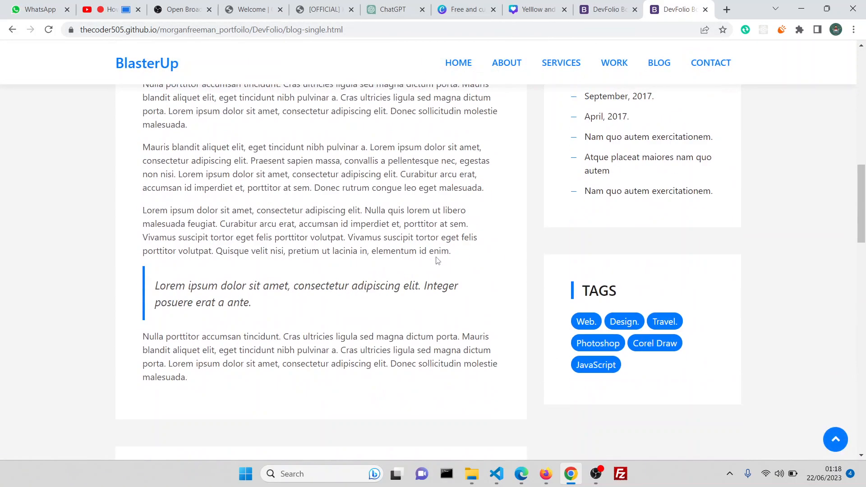
scroll(438, 261, "down", 15)
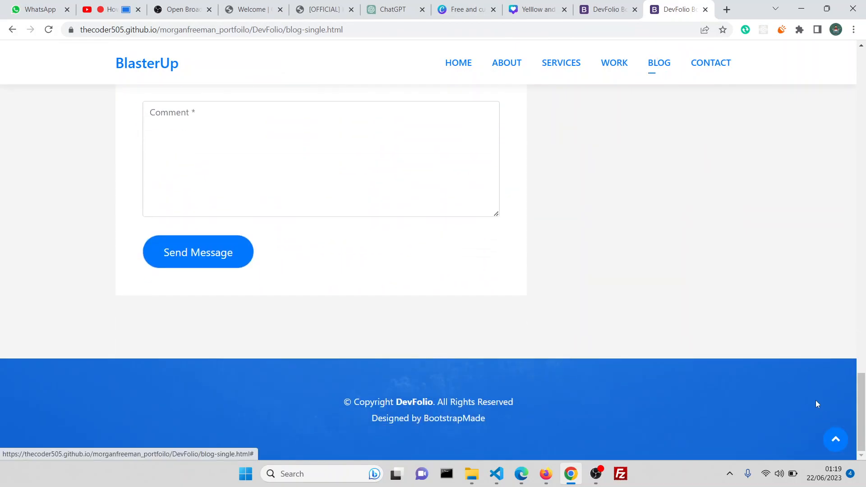
left_click(836, 444)
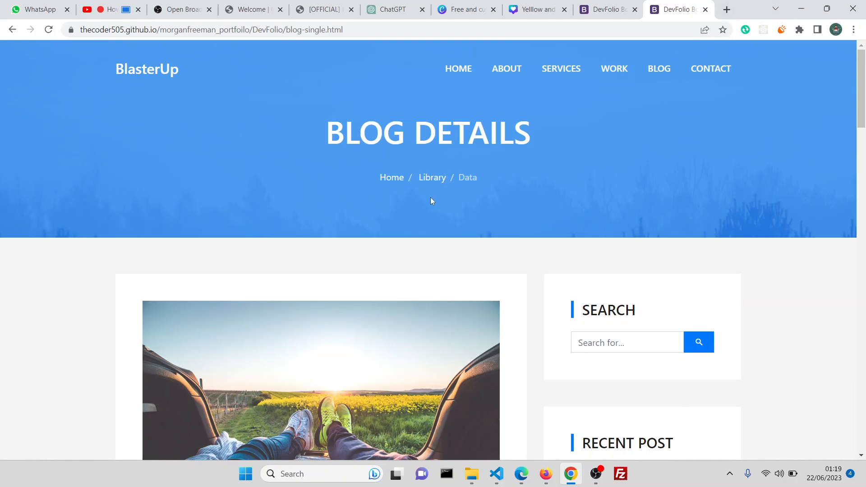
Briefly view the index.html code in Visual Studio Code, and compare the live morganfreeman site with the morganfreeman_portfoilo blog page in the browser
left_click(504, 471)
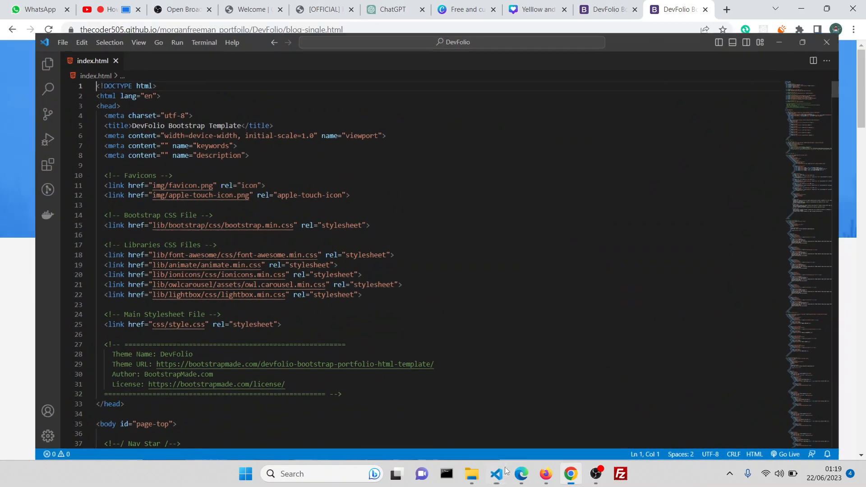
left_click(505, 471)
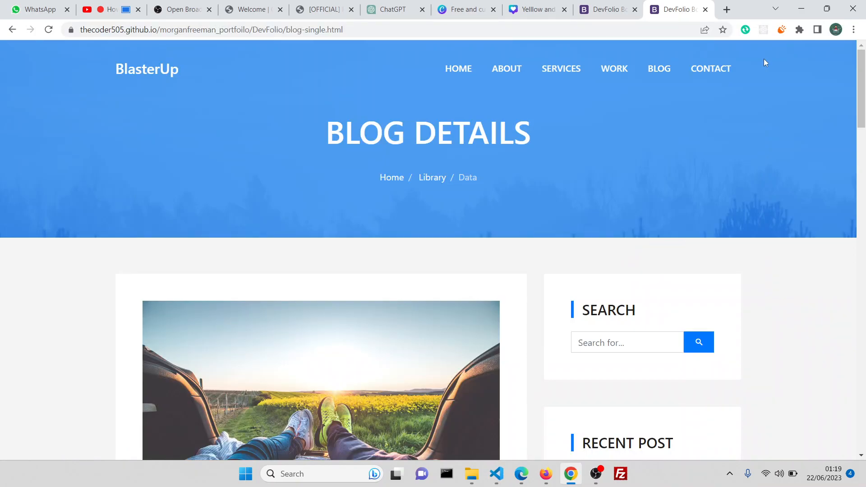
left_click(625, 4)
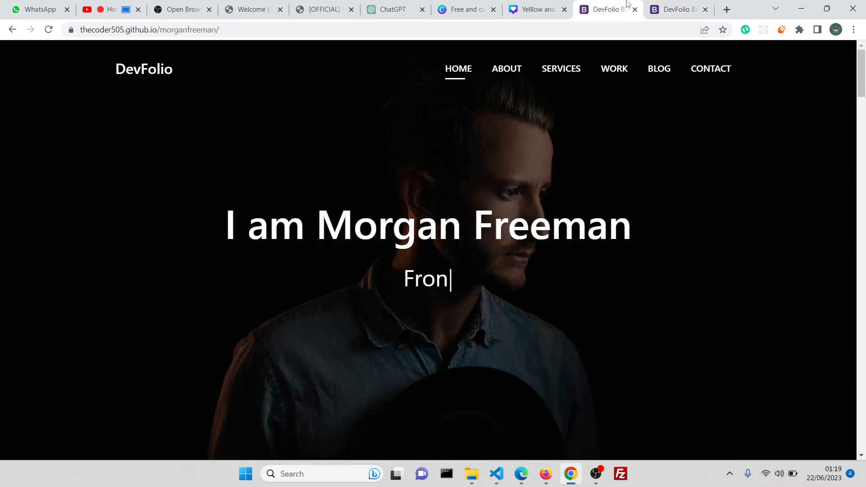
left_click(676, 9)
left_click(614, 4)
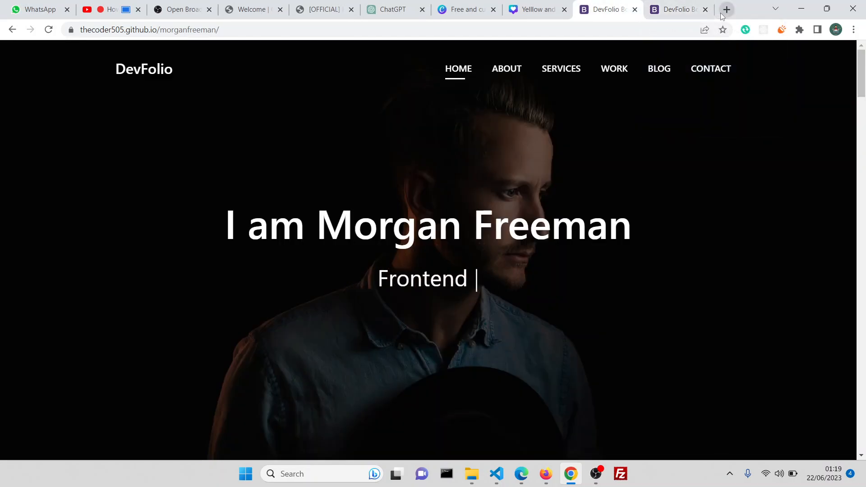
left_click(676, 11)
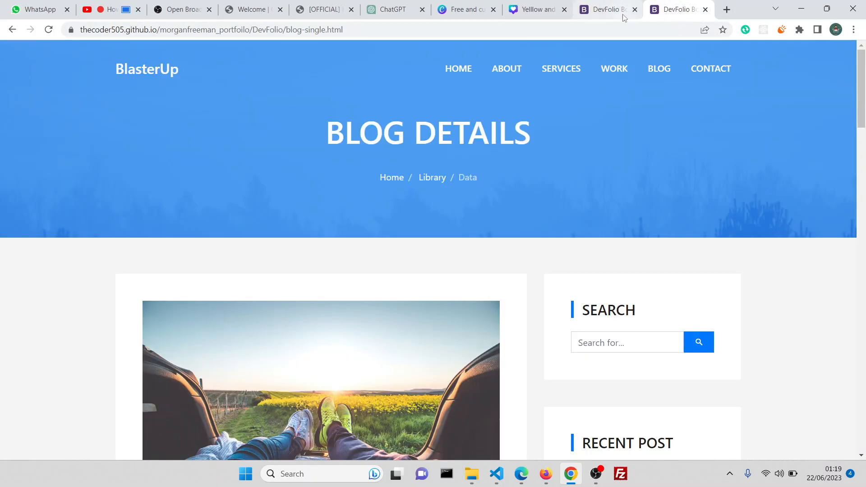
Go back from the blog page to the morganfreeman_portfoilo repository's Pages settings, and open the GitHub dashboard
key("F5")
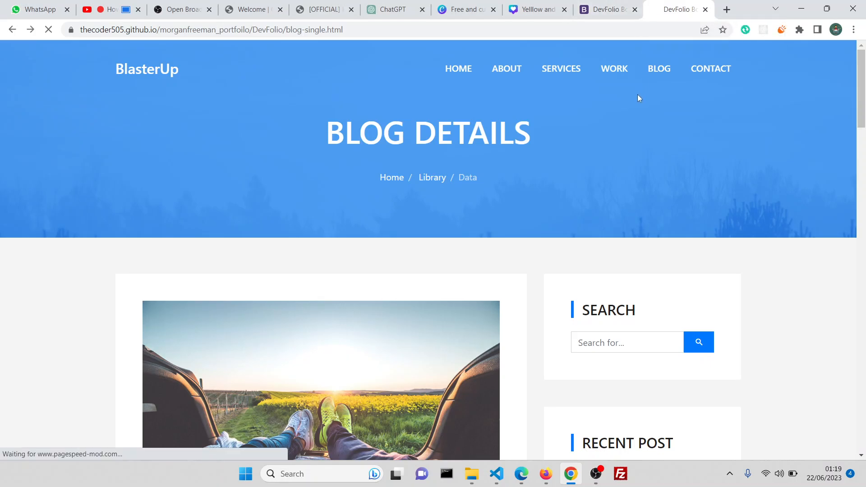
key("alt+Left")
key("alt+Left")
key("alt+Left")
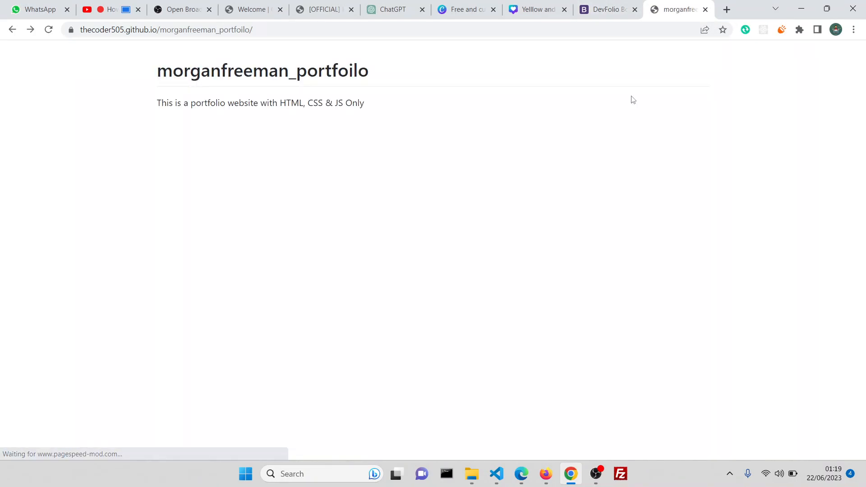
key("alt+Left")
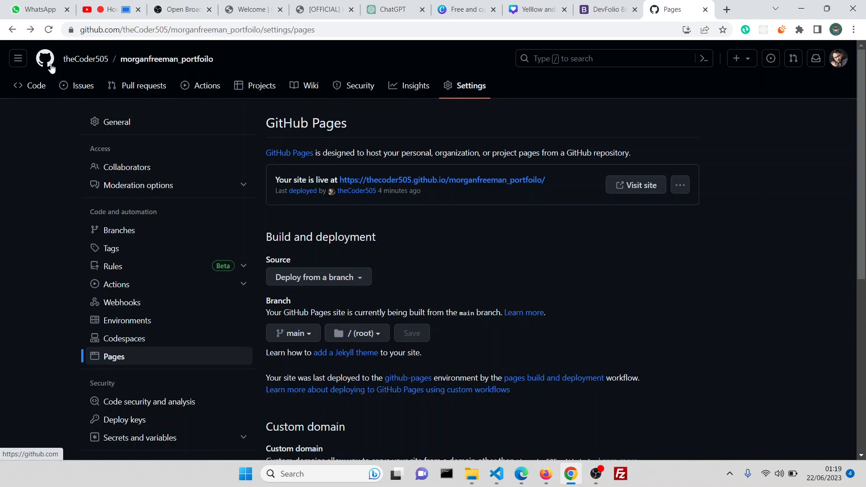
left_click(48, 61)
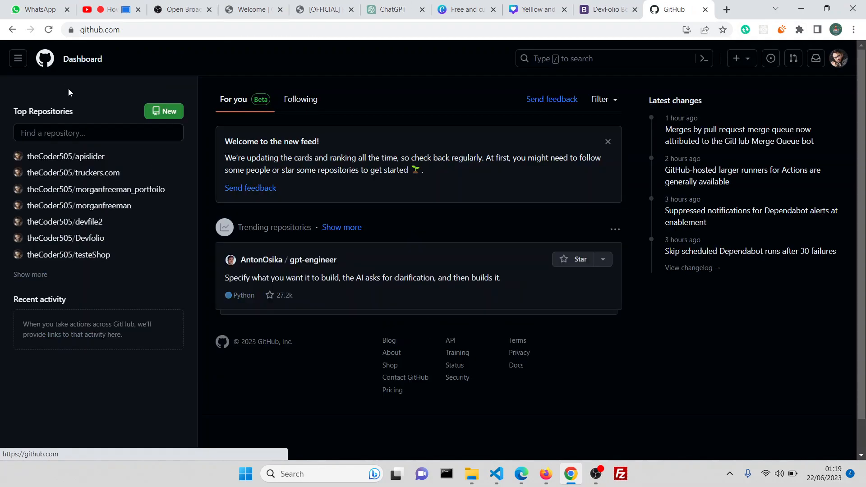
Filter the top repositories for "morgan" and open the morganfreeman repository
left_click(79, 131)
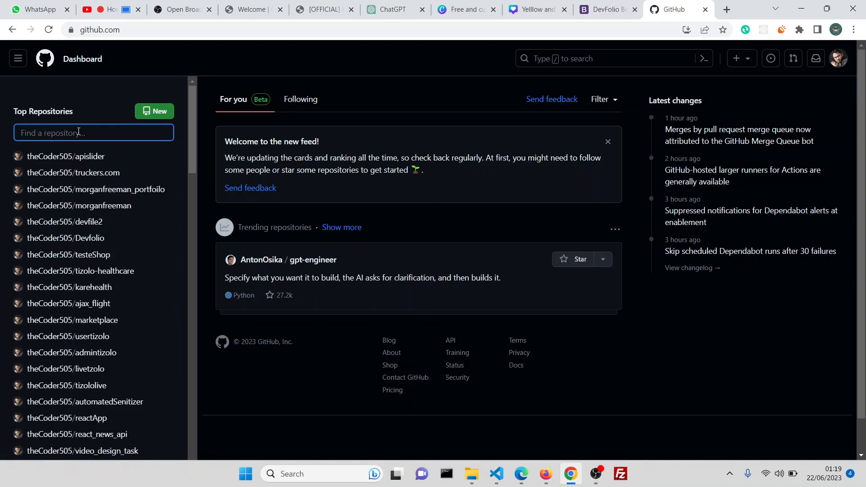
type("morgan")
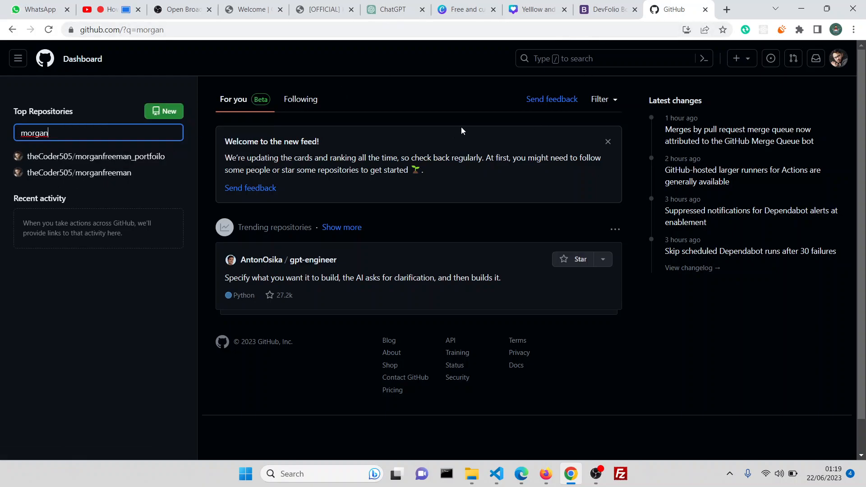
left_click(86, 177)
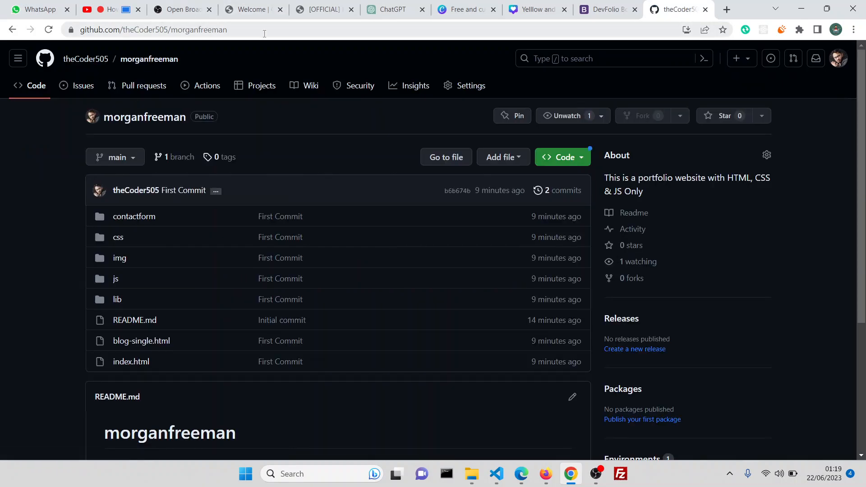
Copy the morganfreeman repository's address, switch to Firefox, and load it in a new browser tab
left_click(264, 32)
key("ctrl+c")
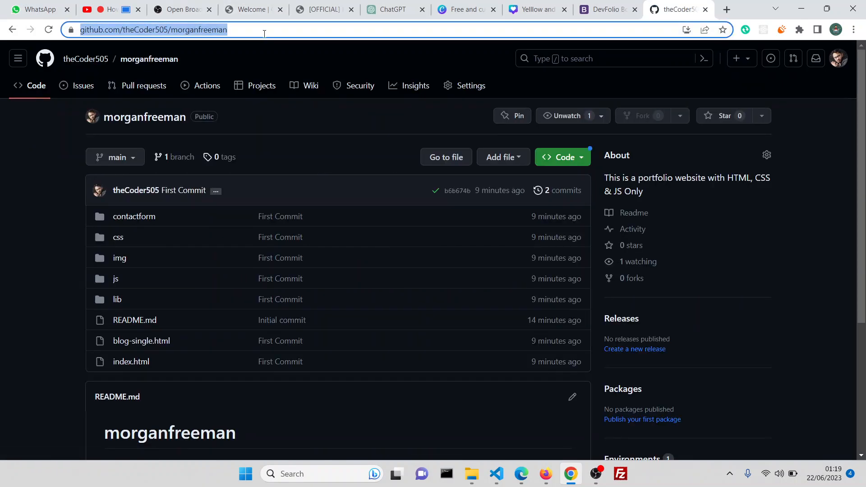
left_click(546, 473)
left_click(412, 13)
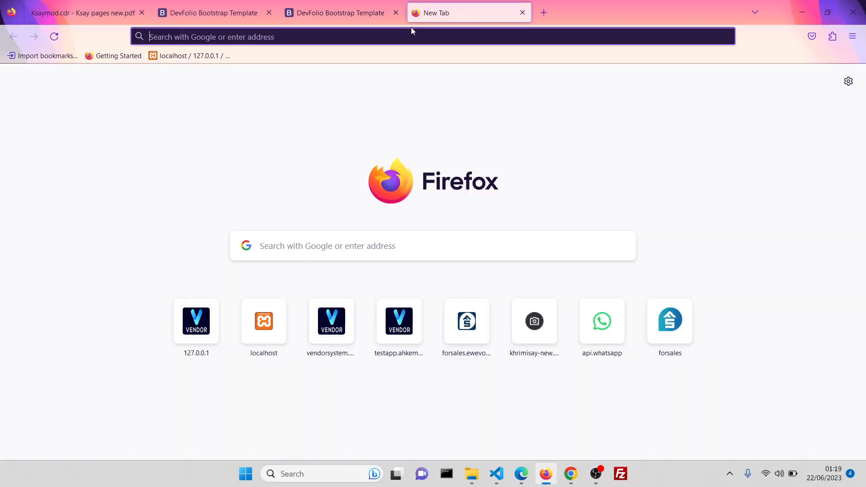
key("ctrl+v")
key("Return")
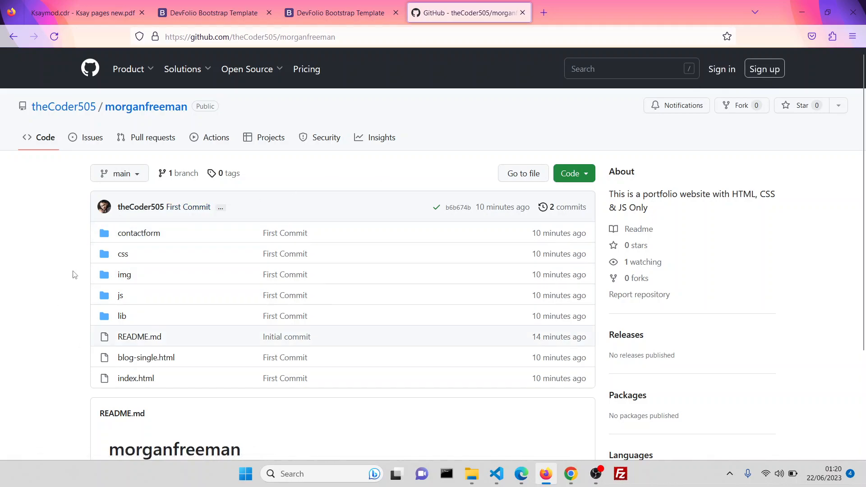
Download the morganfreeman repository's code as a ZIP file and dismiss the download and code pop-ups
left_click(569, 181)
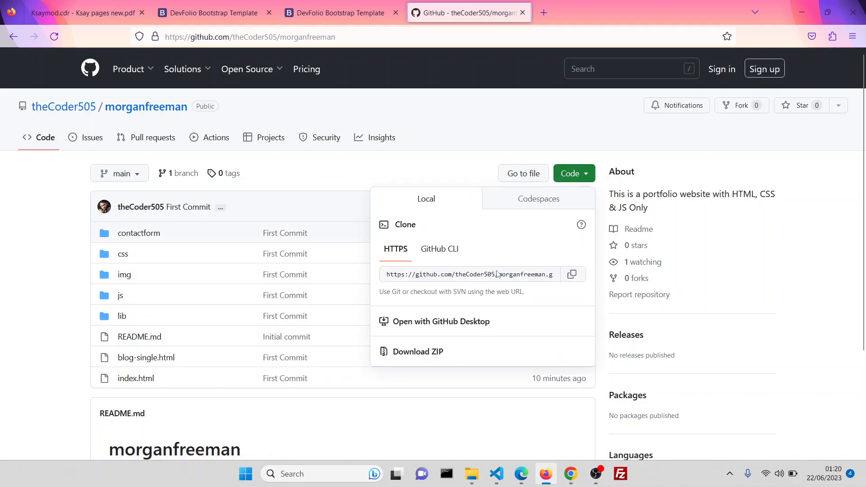
left_click(443, 354)
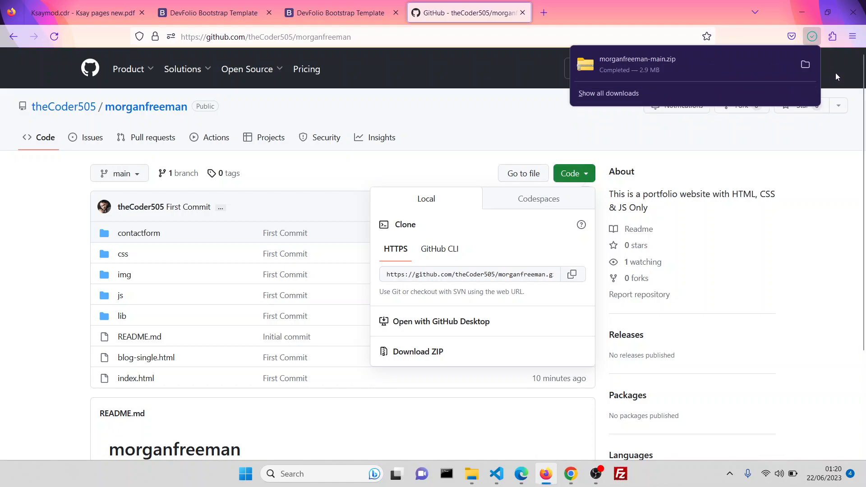
left_click(495, 118)
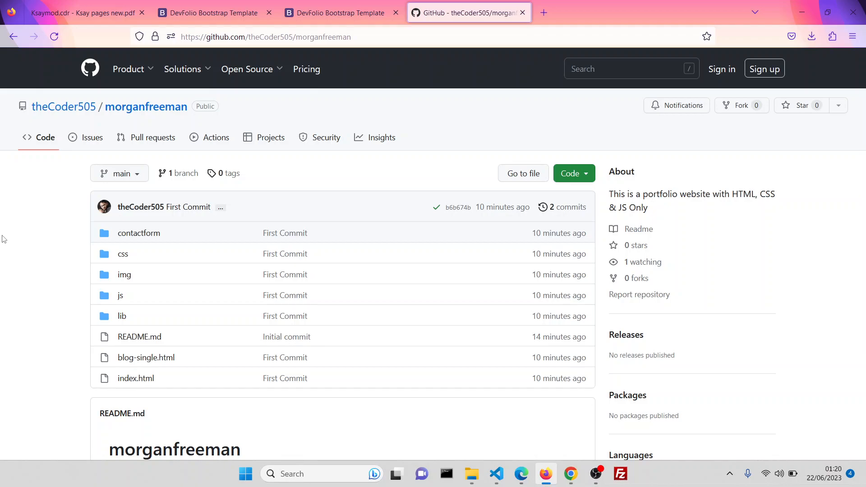
Switch to File Explorer and extract morganfreeman-main.zip in the Downloads folder
left_click(472, 472)
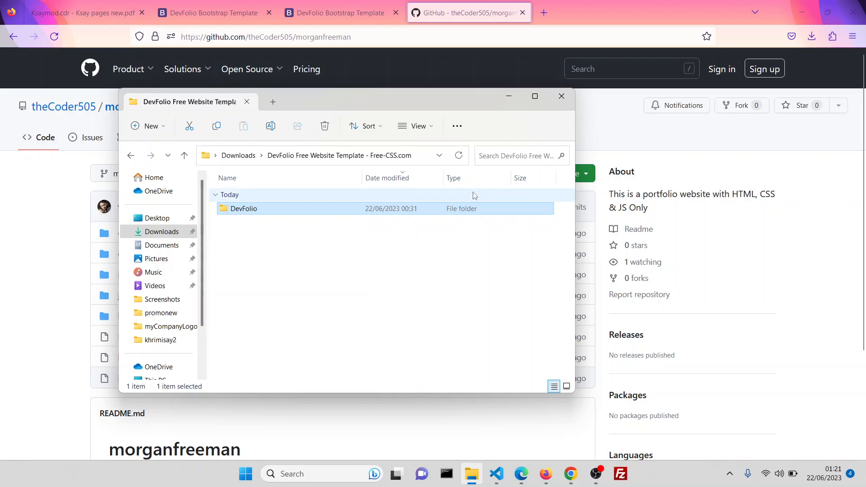
left_click(678, 154)
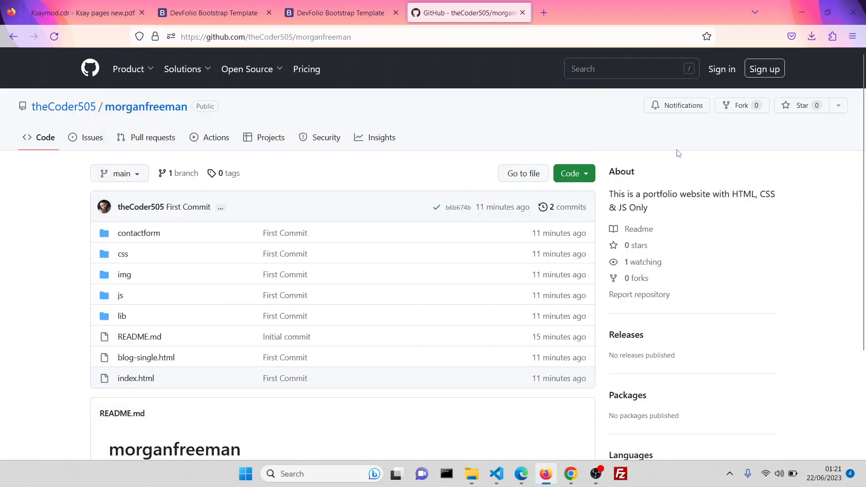
left_click(471, 474)
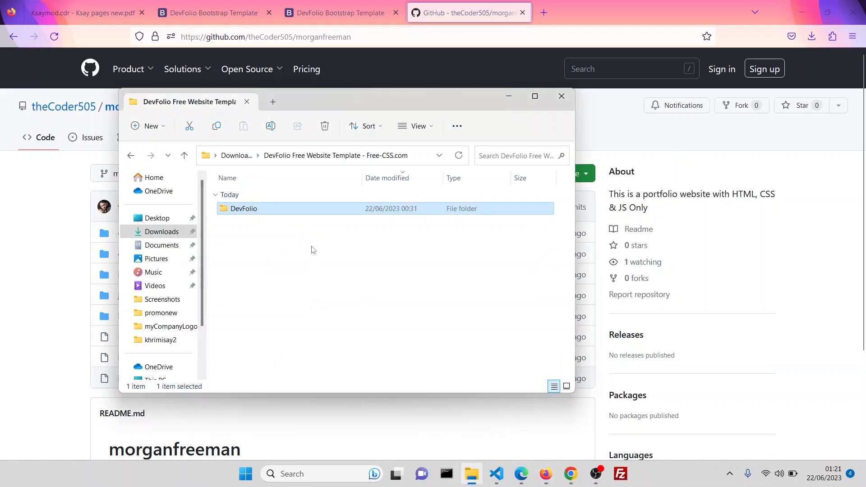
left_click(162, 231)
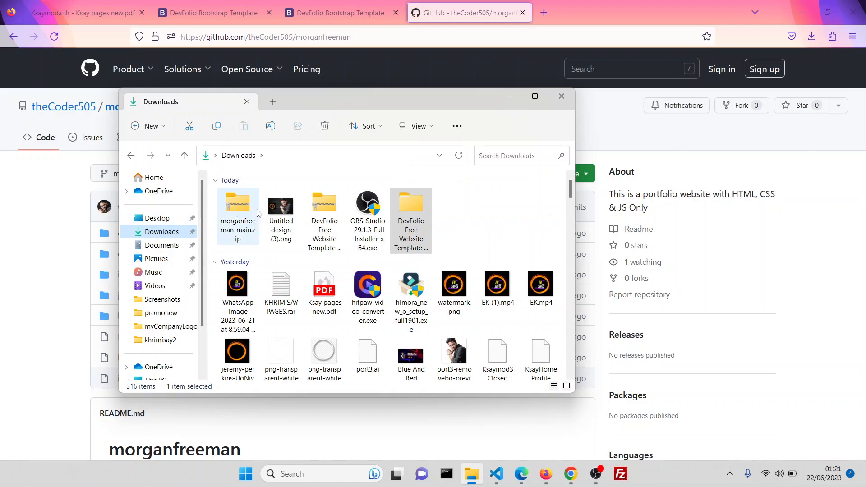
left_click(244, 208)
right_click(244, 208)
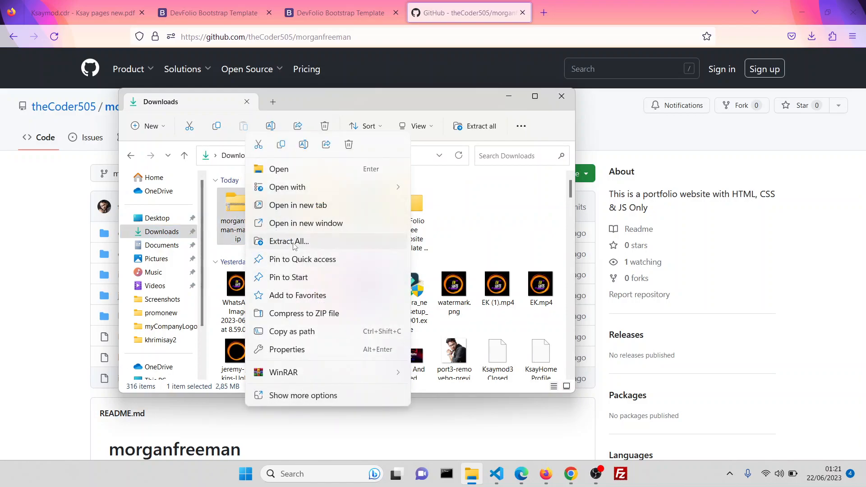
left_click(315, 241)
left_click(522, 350)
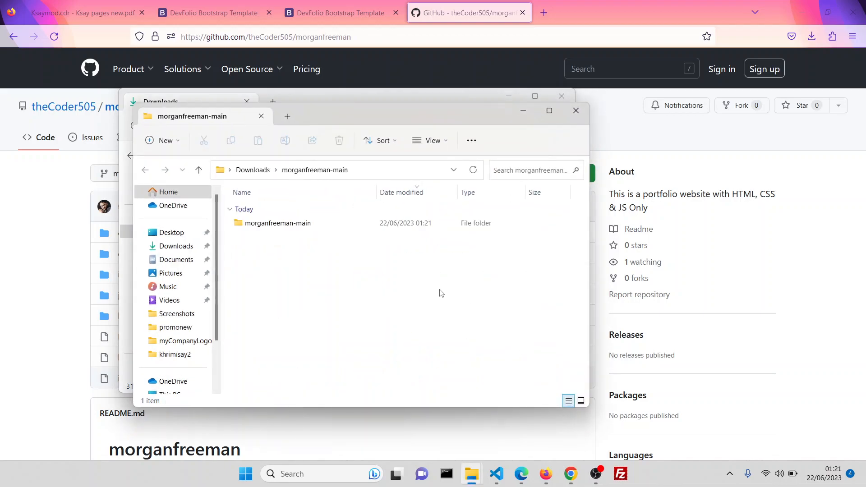
View index.html from the extracted inner morganfreeman-main folder in the browser, and minimize all open windows to show the desktop
double_click(298, 223)
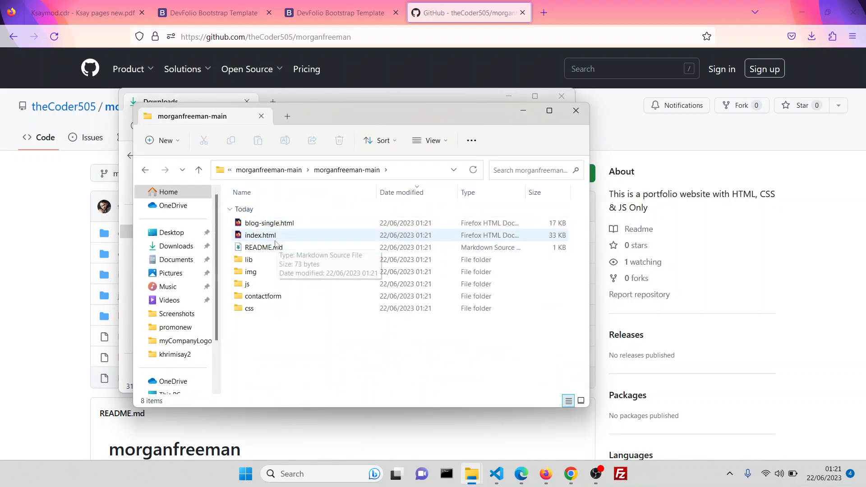
double_click(276, 235)
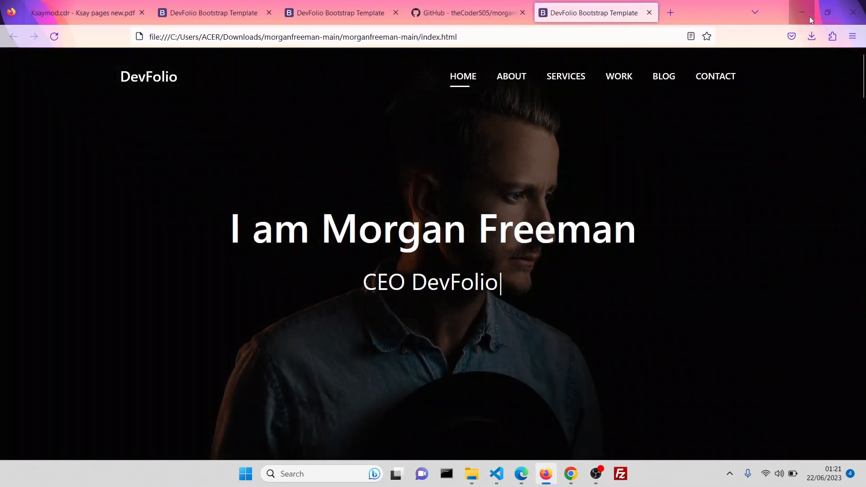
left_click(809, 16)
left_click(522, 111)
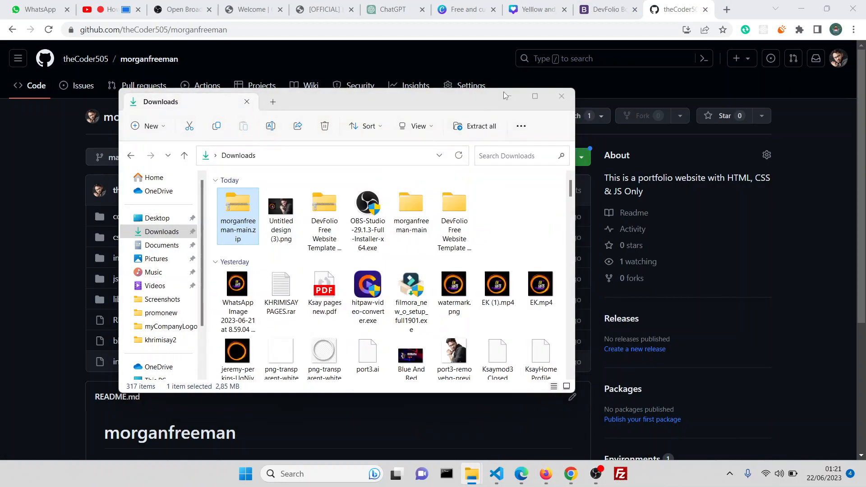
left_click(505, 95)
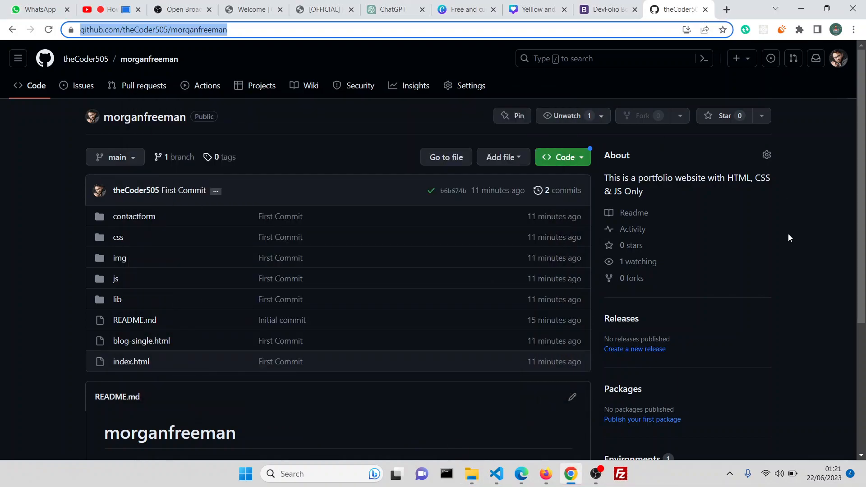
key("super+d")
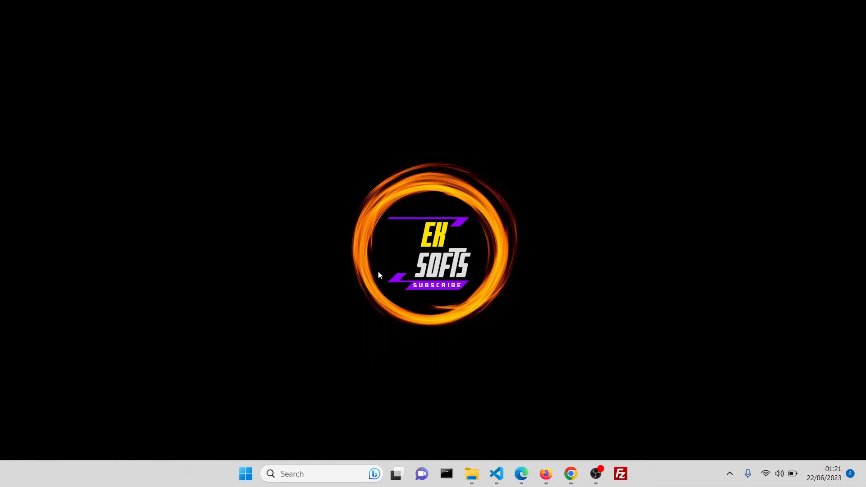